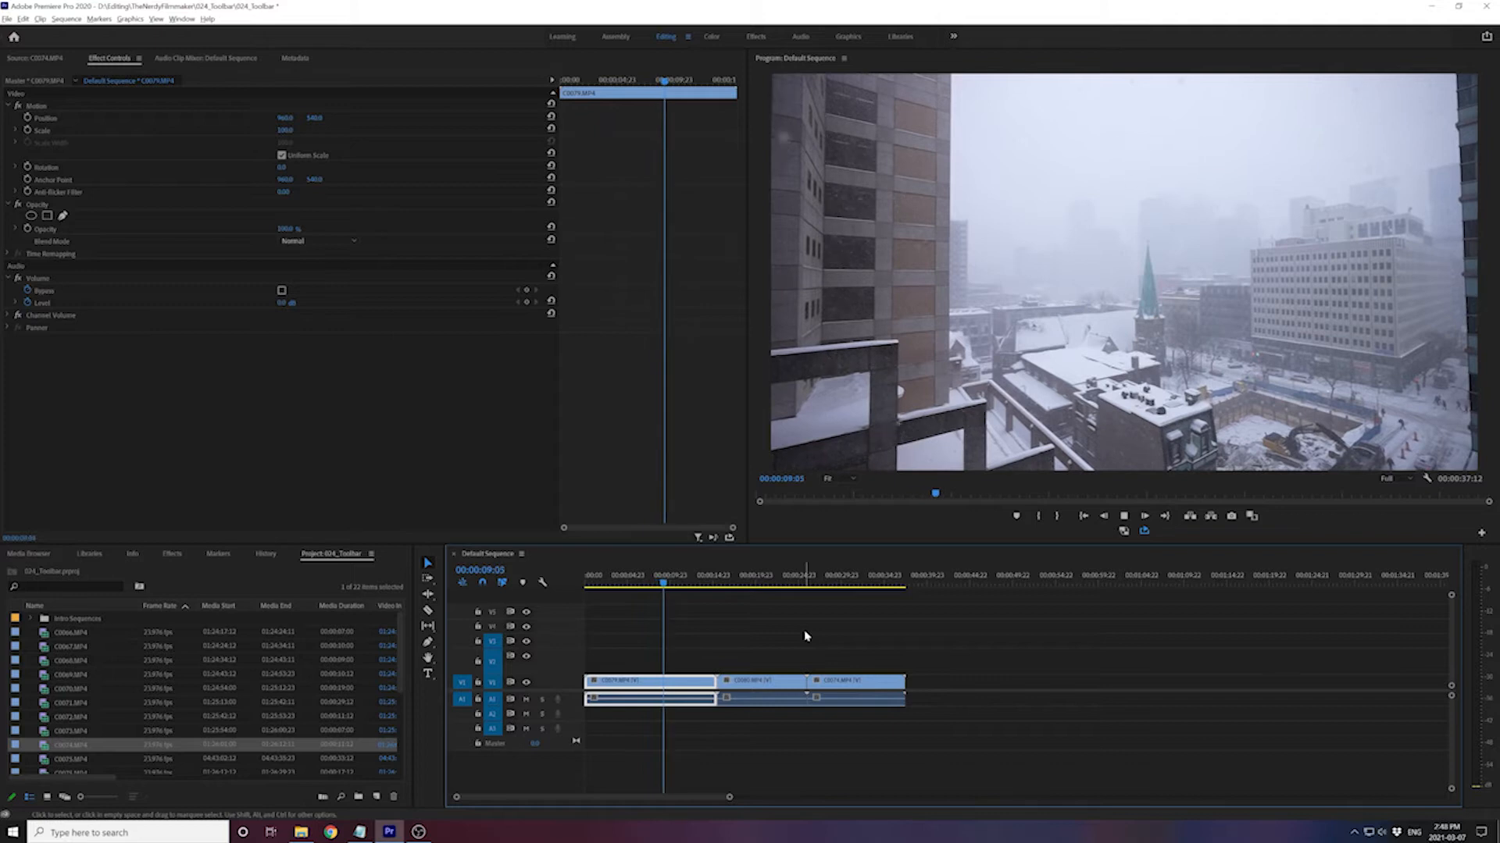
Play through the three-clip sequence, previewing the second clip up to its cut to the third clip
key(space)
drag(770, 577, 725, 581)
key(space)
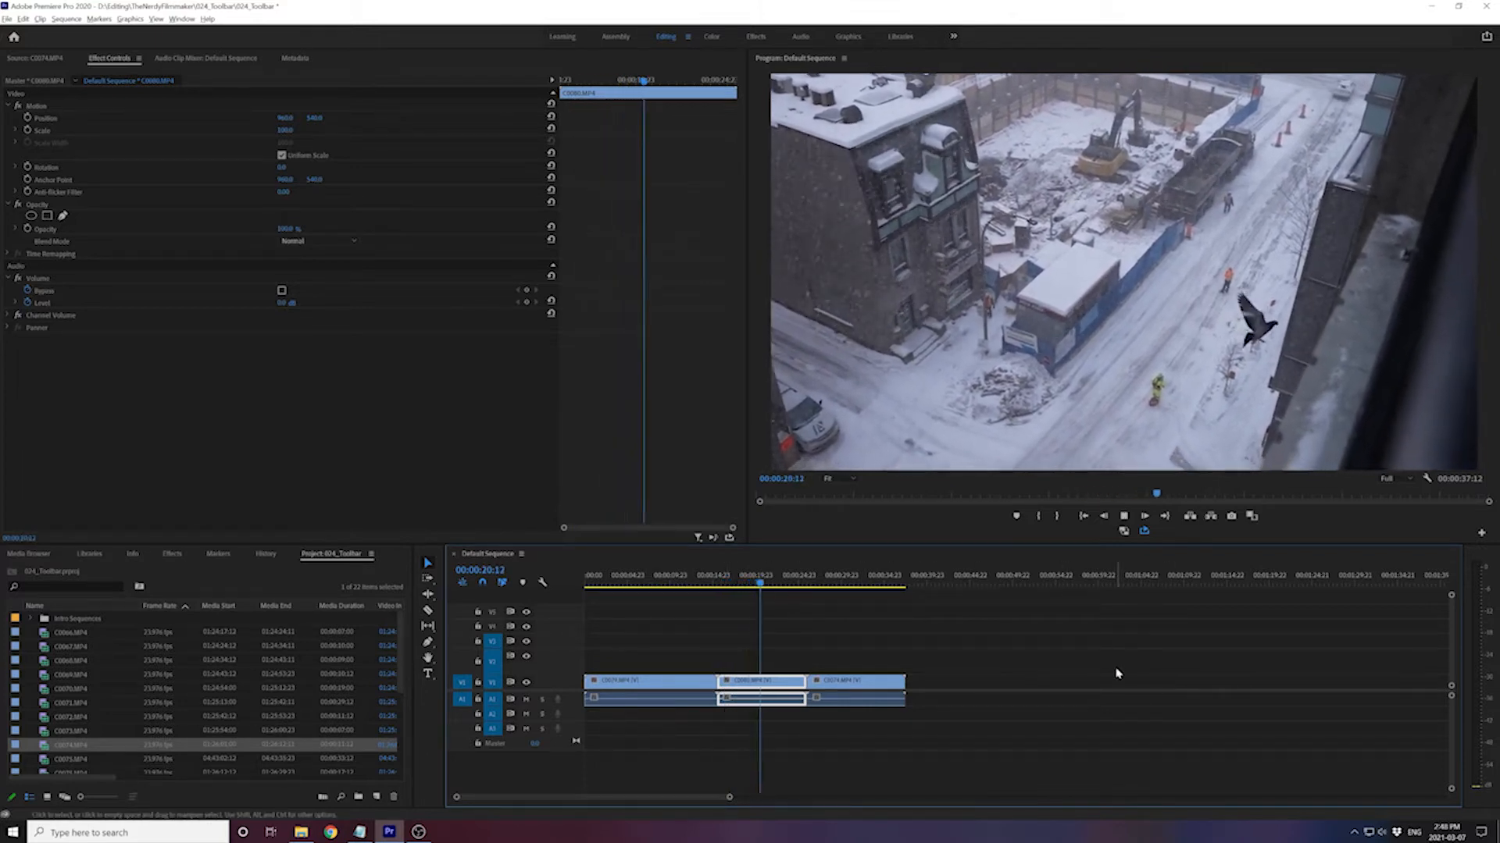
click(827, 584)
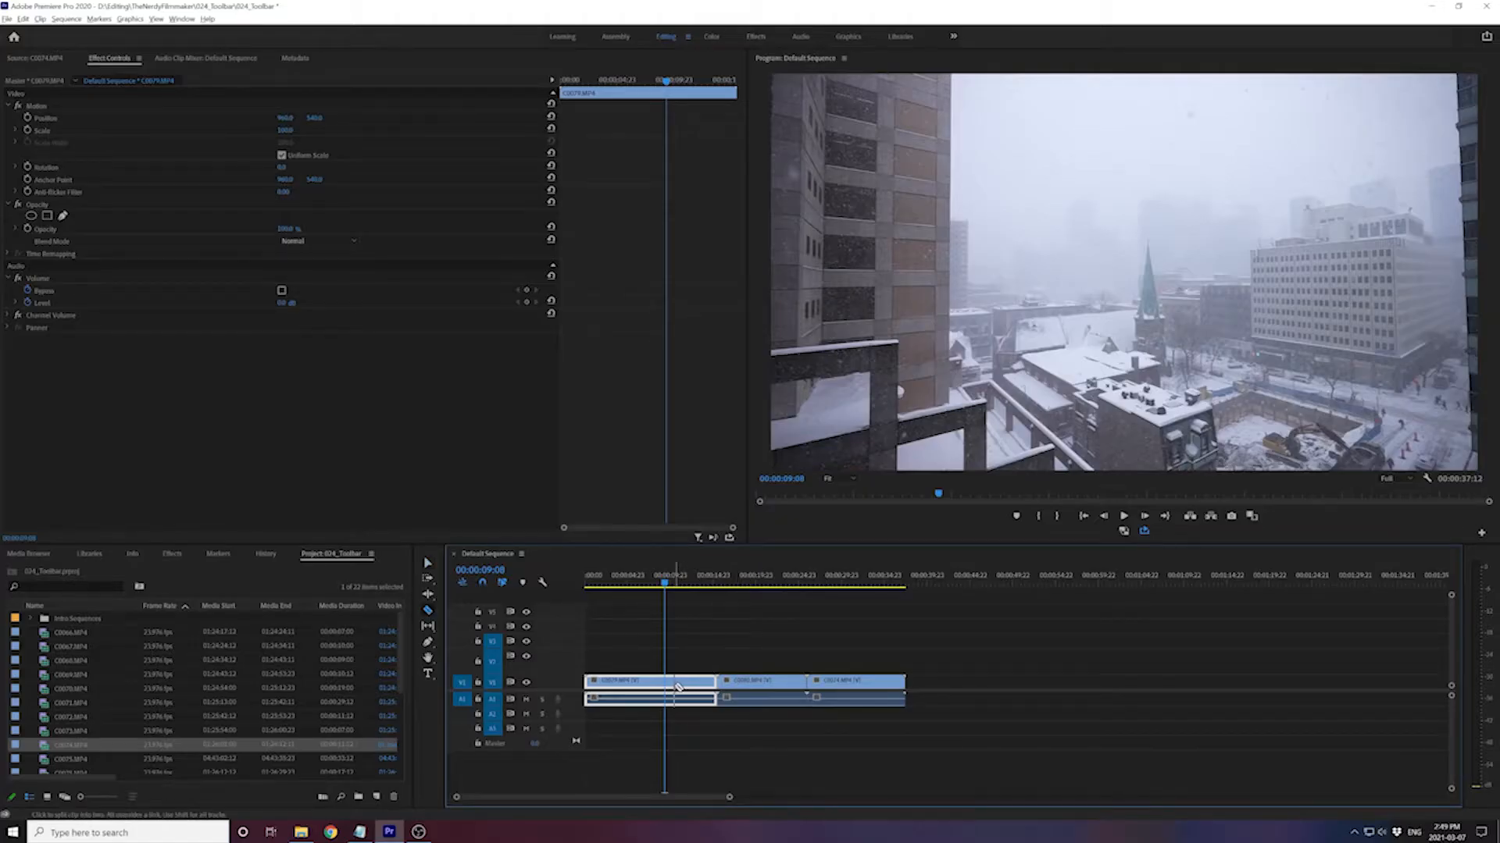
Split the first clip at about 10 seconds, remove its remainder and close the gap
click(671, 684)
key(v)
click(693, 683)
key(Delete)
drag(715, 636, 755, 709)
click(752, 634)
Split the second clip at about 17 seconds and ripple-delete the unwanted remainder
key(c)
click(731, 682)
key(v)
key(Delete)
Split the third clip and ripple-delete its unwanted piece so the three clips sit end to end
key(c)
click(831, 682)
key(v)
drag(842, 658, 784, 686)
key(Delete)
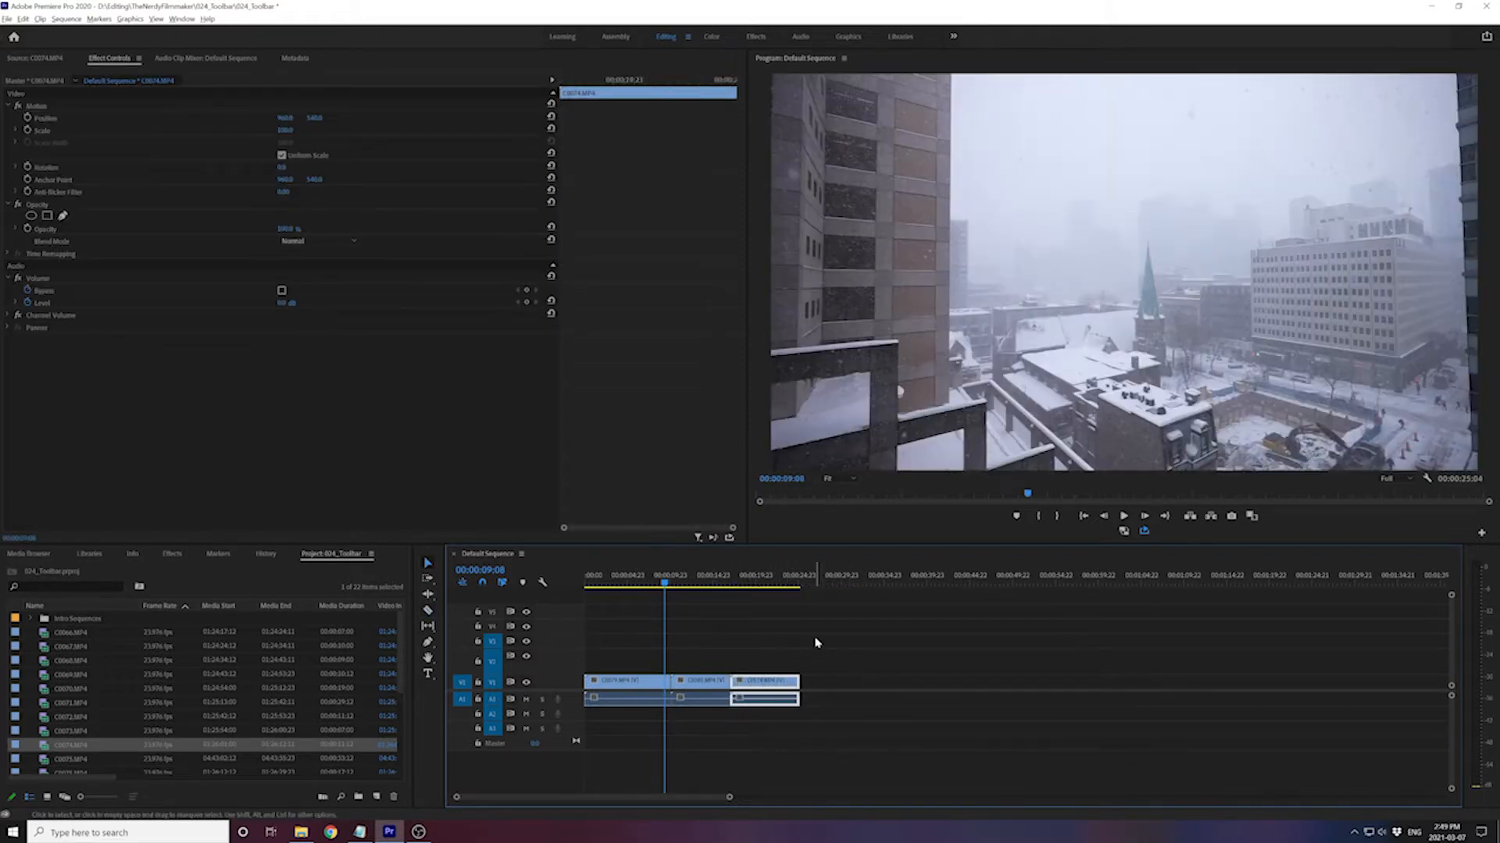
Play back the trimmed sequence across the cuts into and out of the second clip
click(815, 642)
key(space)
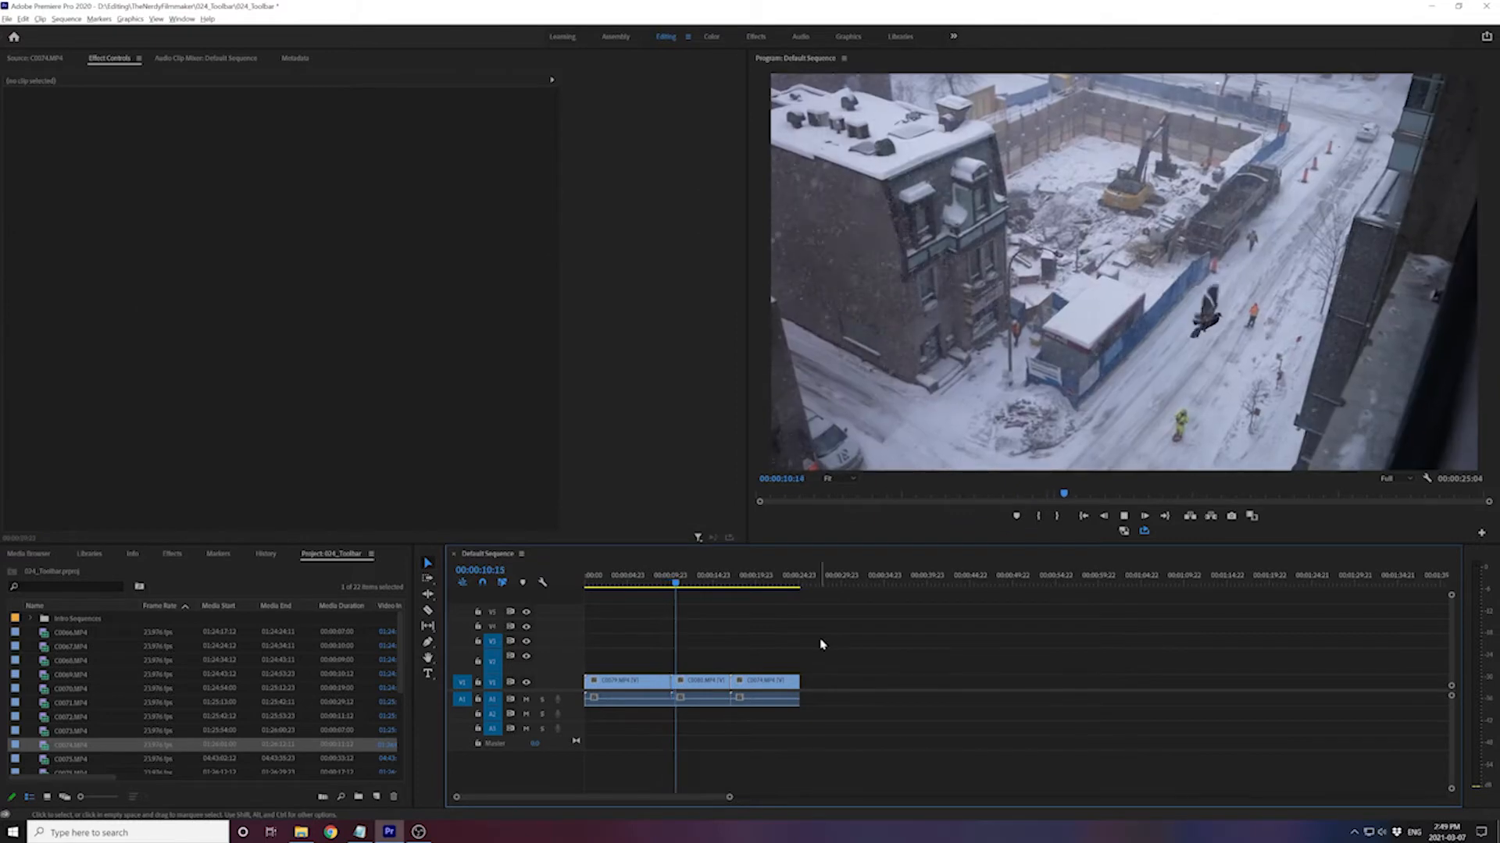
click(699, 683)
click(726, 587)
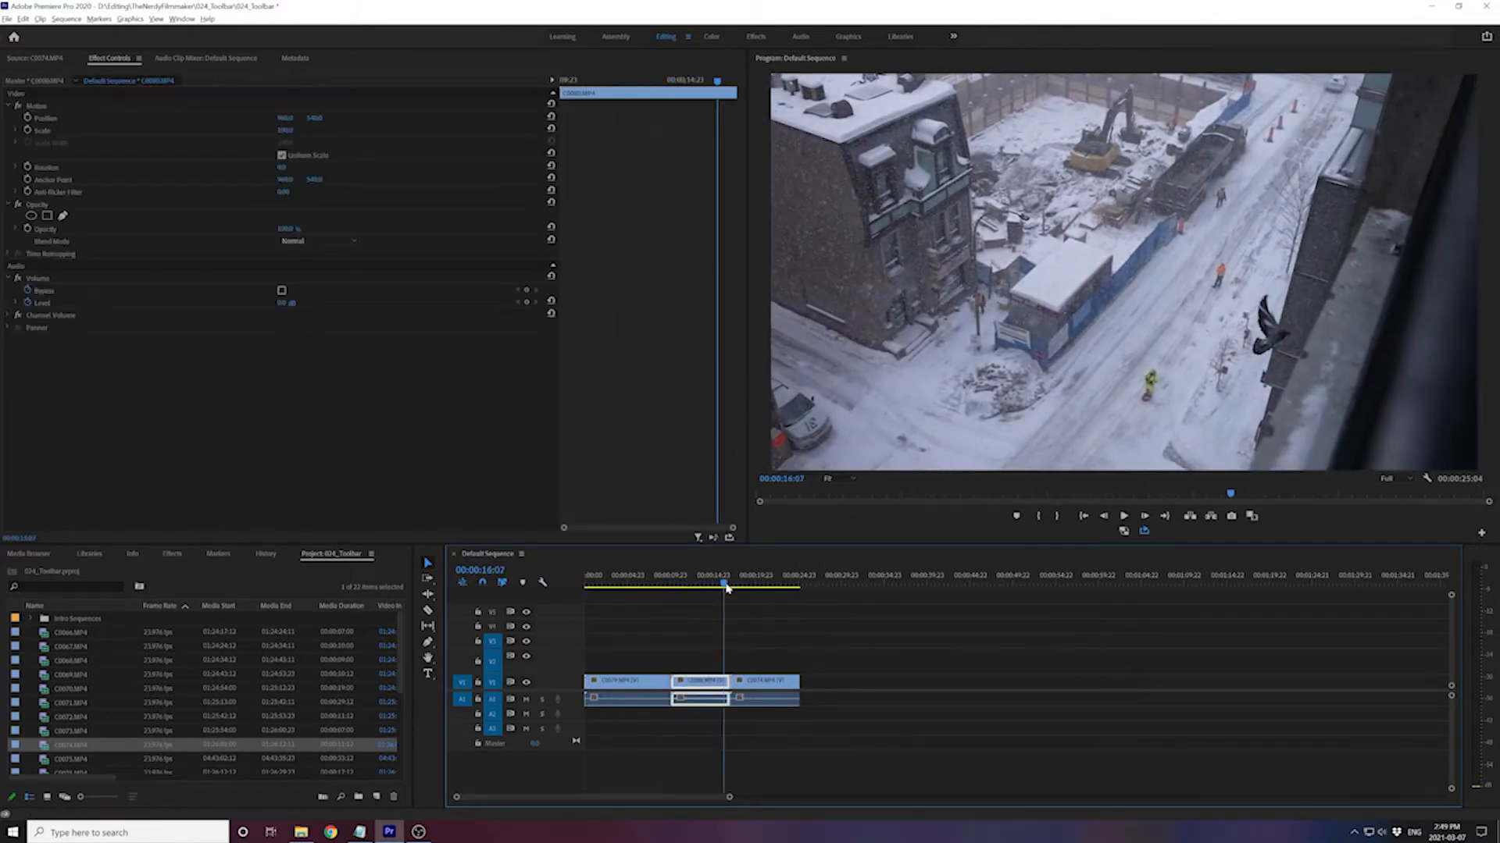
key(space)
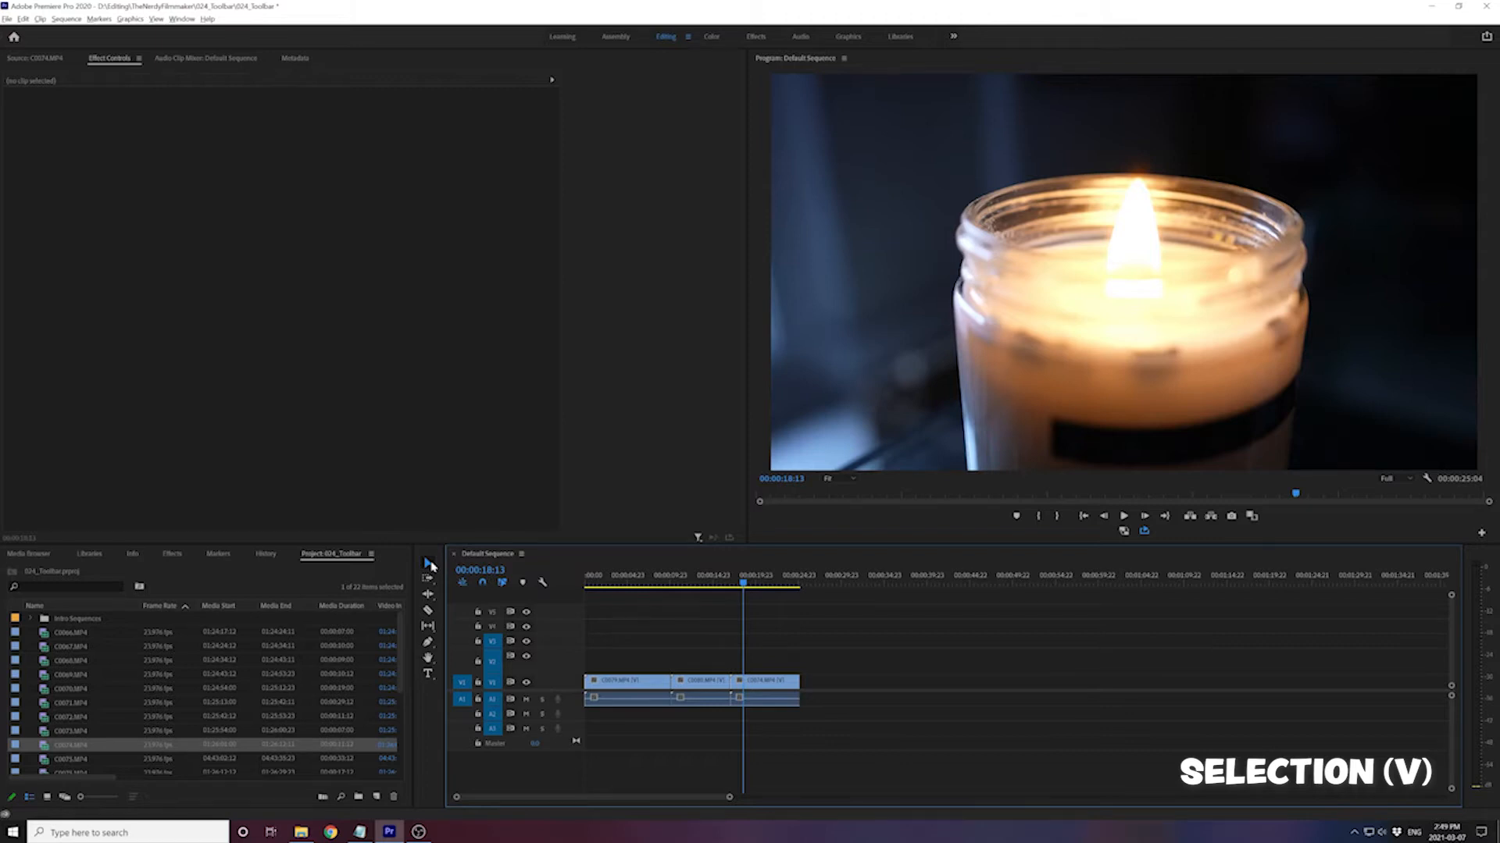
Move the candle clip about 18 seconds later and one track up, and undo the move
click(769, 685)
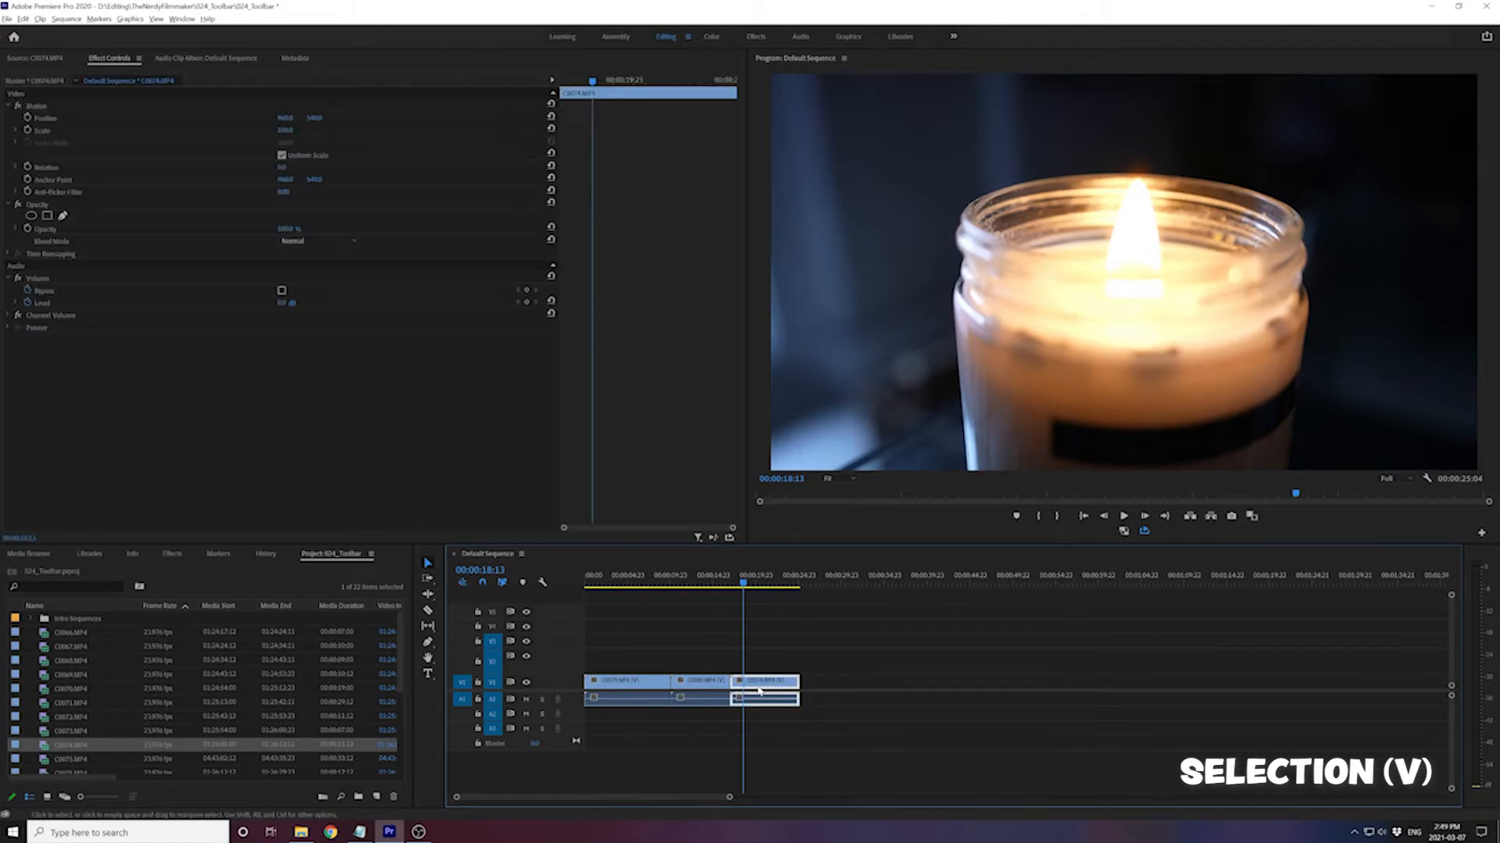
drag(759, 690, 914, 720)
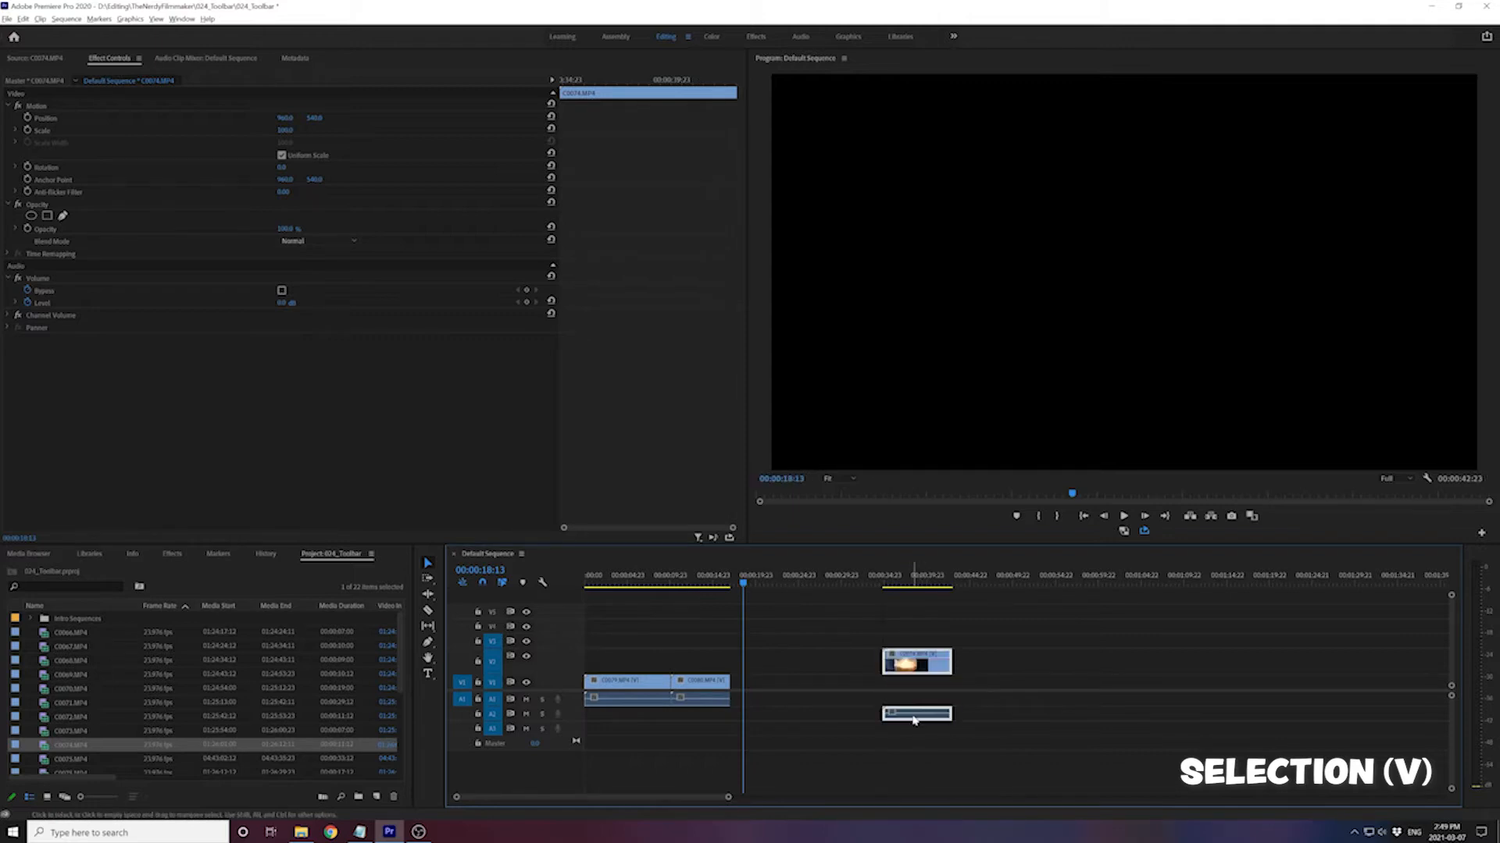
key(ctrl+z)
key(ctrl+z)
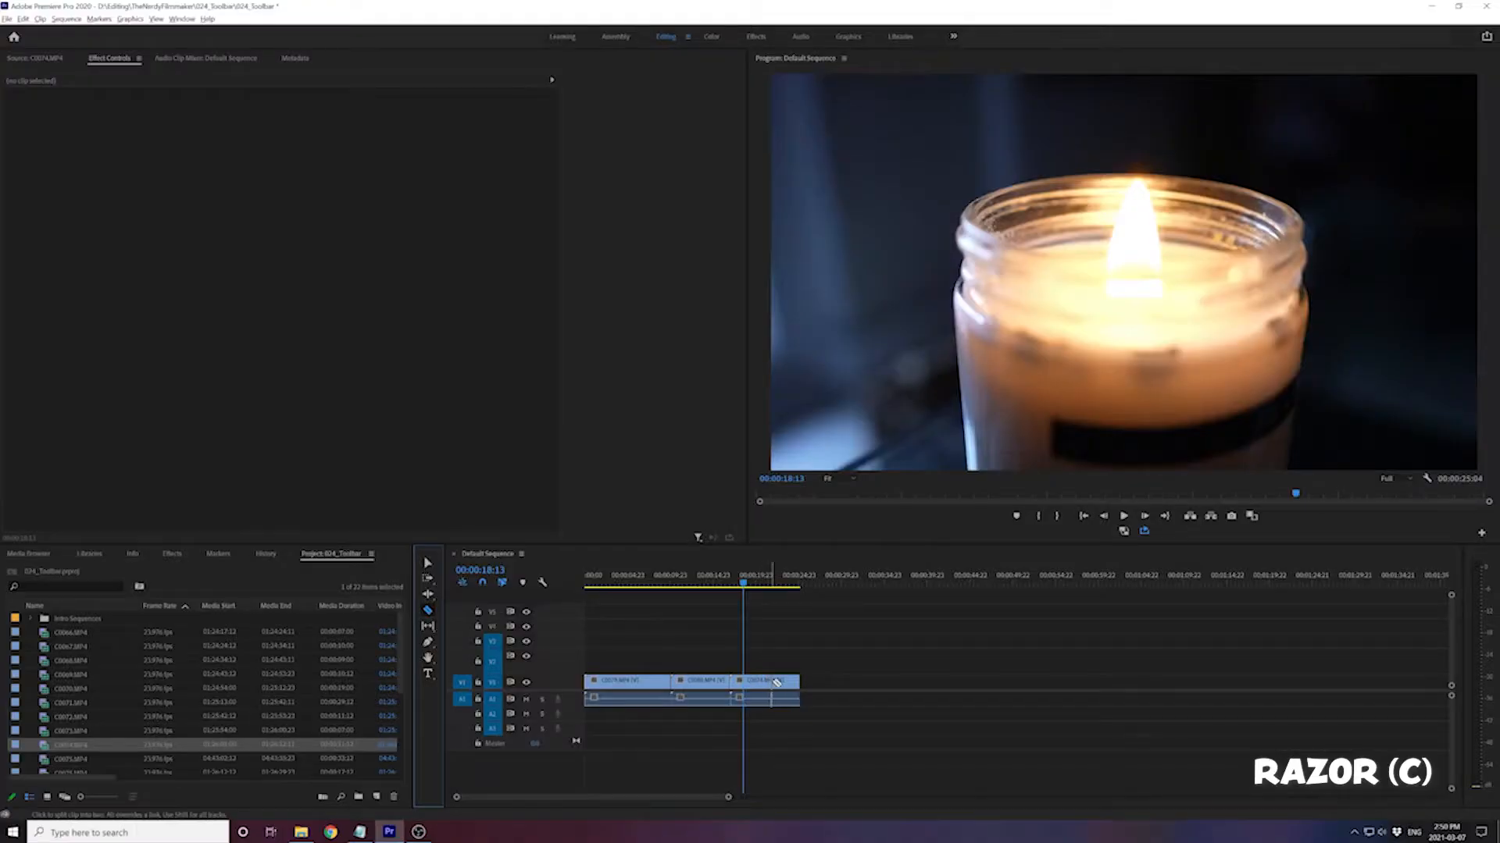
Cut the candle clip with the Razor tool near its end, delete the trailing piece and undo the deletion
click(779, 680)
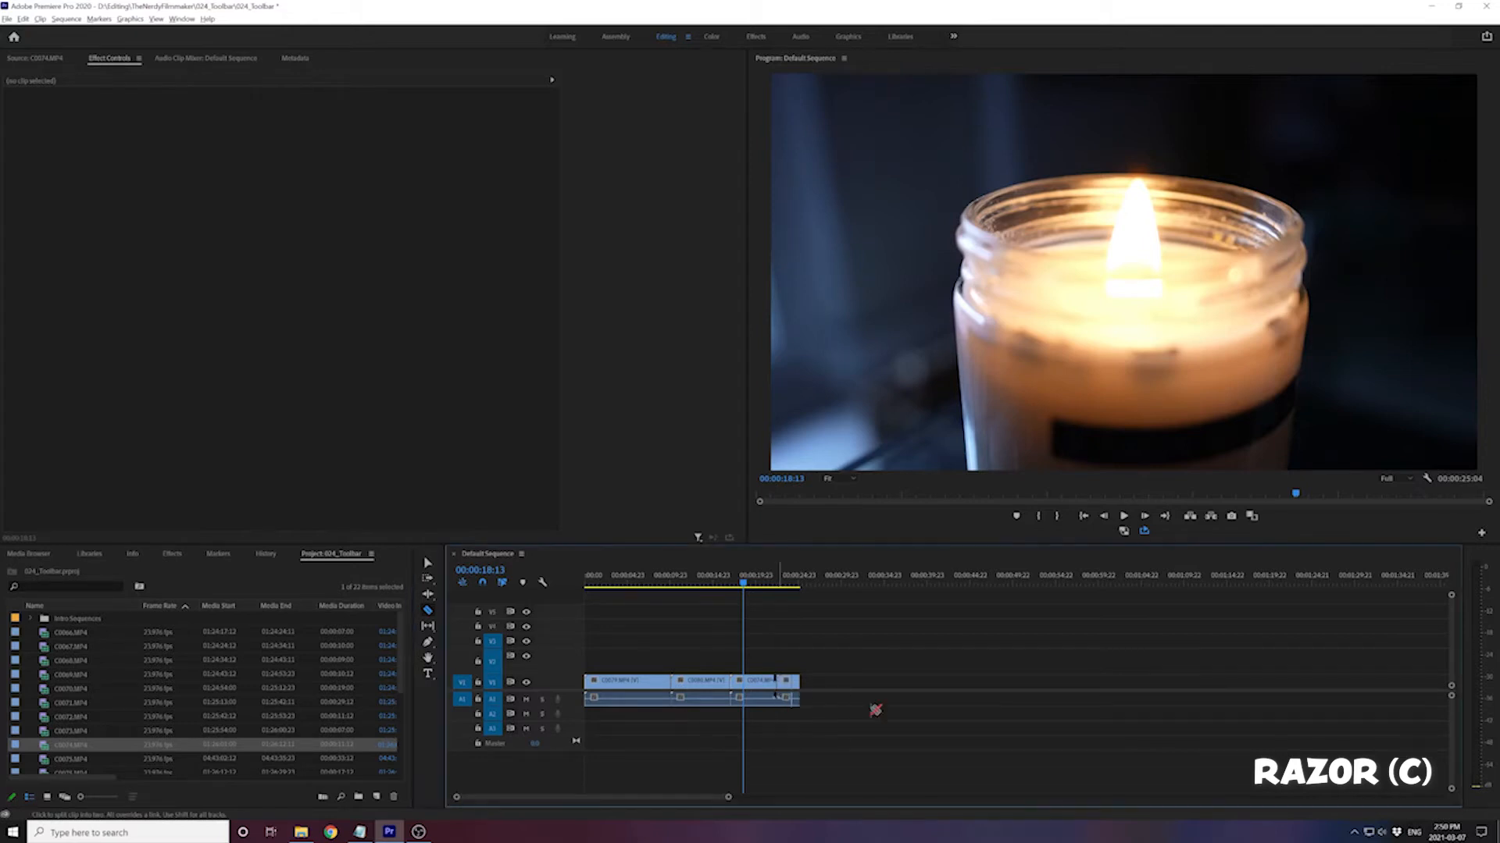
key(v)
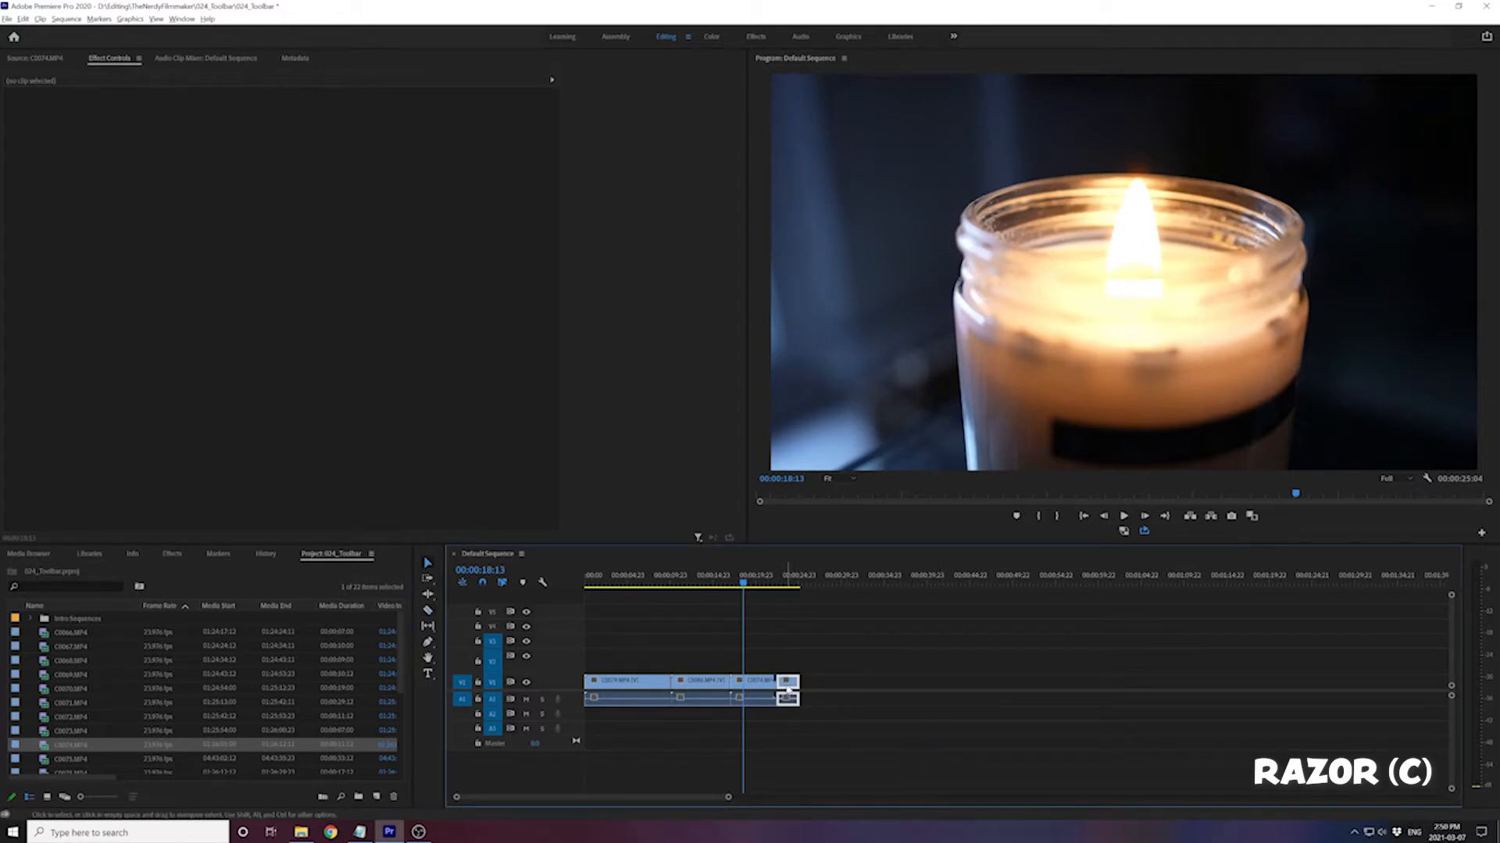
click(786, 691)
key(Delete)
key(ctrl+z)
Stack the second clip on the track above the candle clip and cut the stacked clip with the Razor tool
drag(711, 681, 779, 672)
key(c)
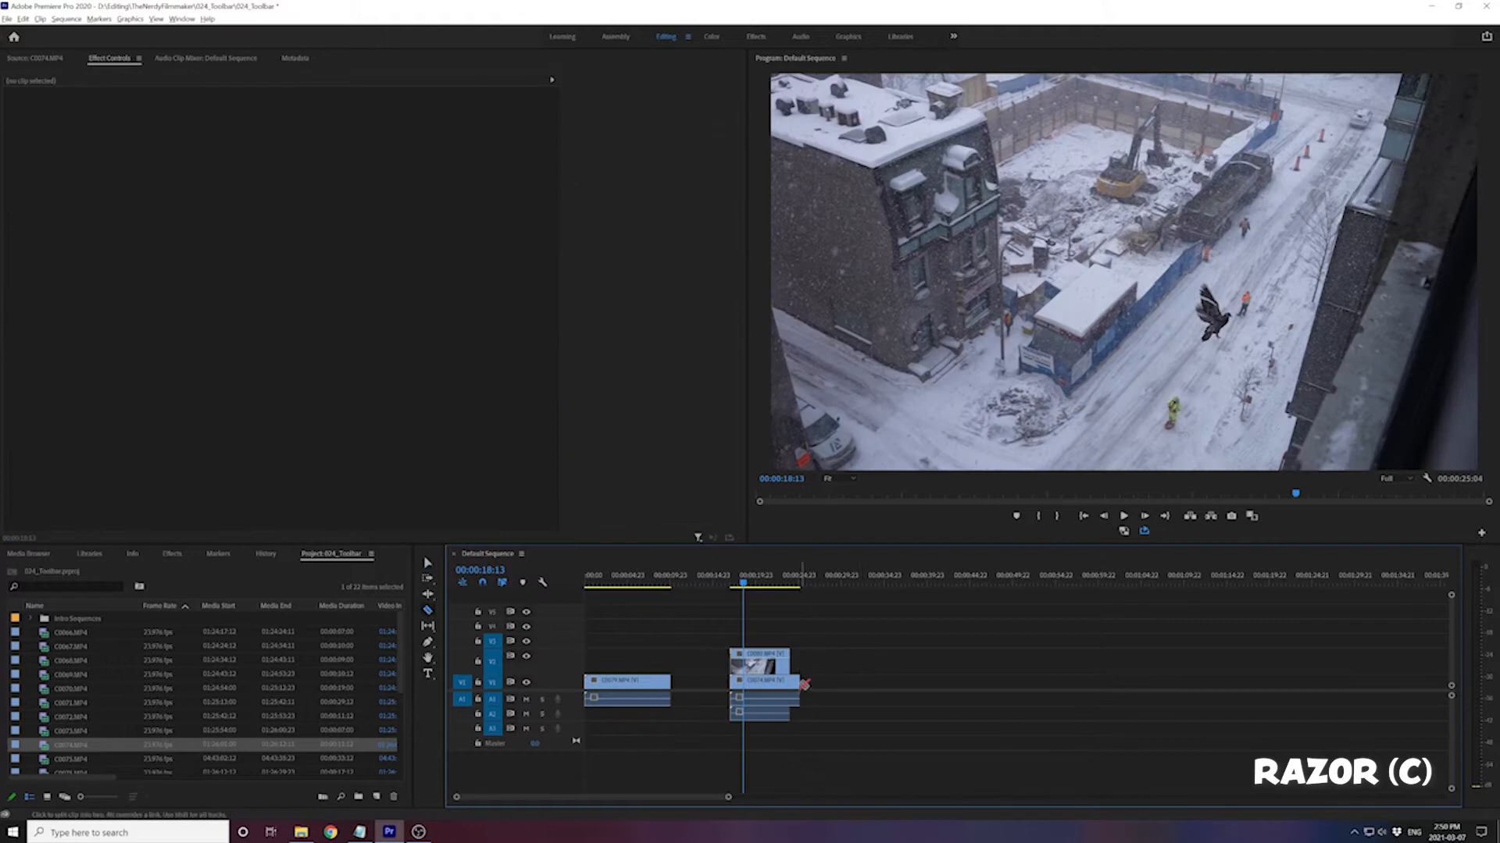
click(749, 662)
key(v)
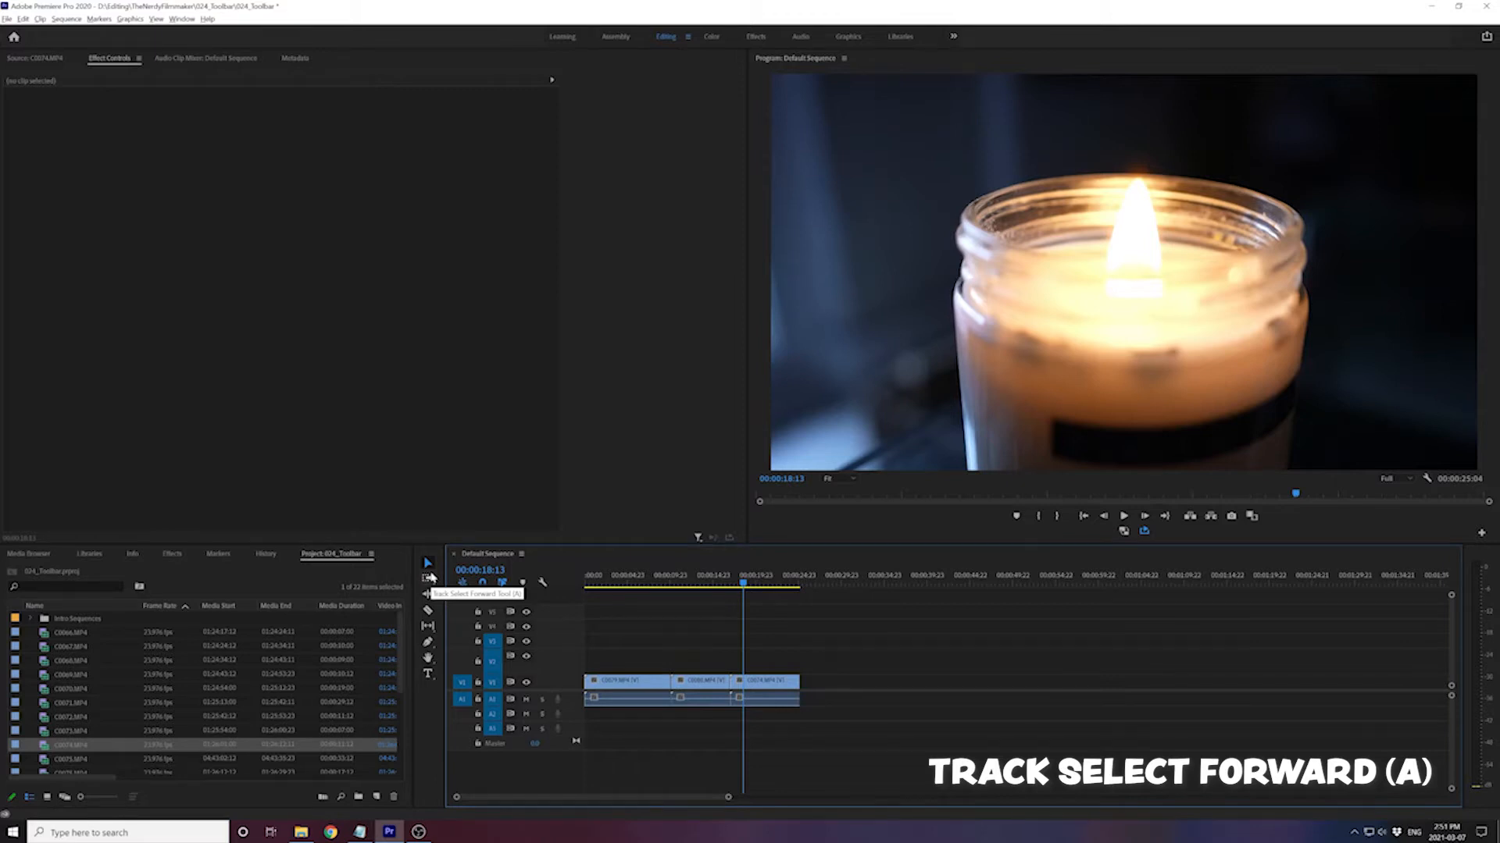
Use Track Select Forward to select all clips onward from the third, second and first clip in turn
click(430, 577)
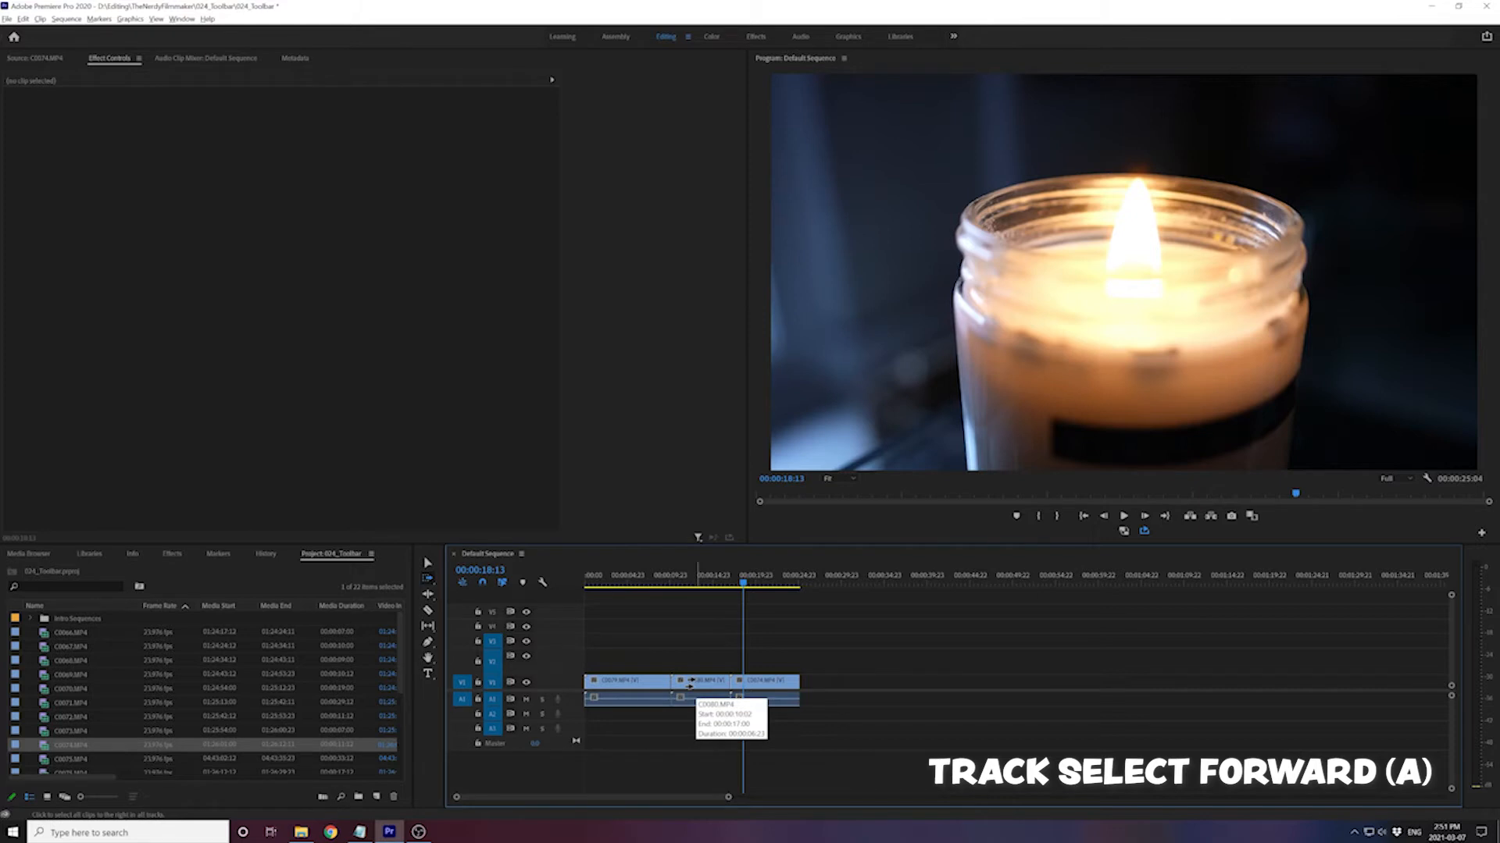
click(765, 681)
click(685, 679)
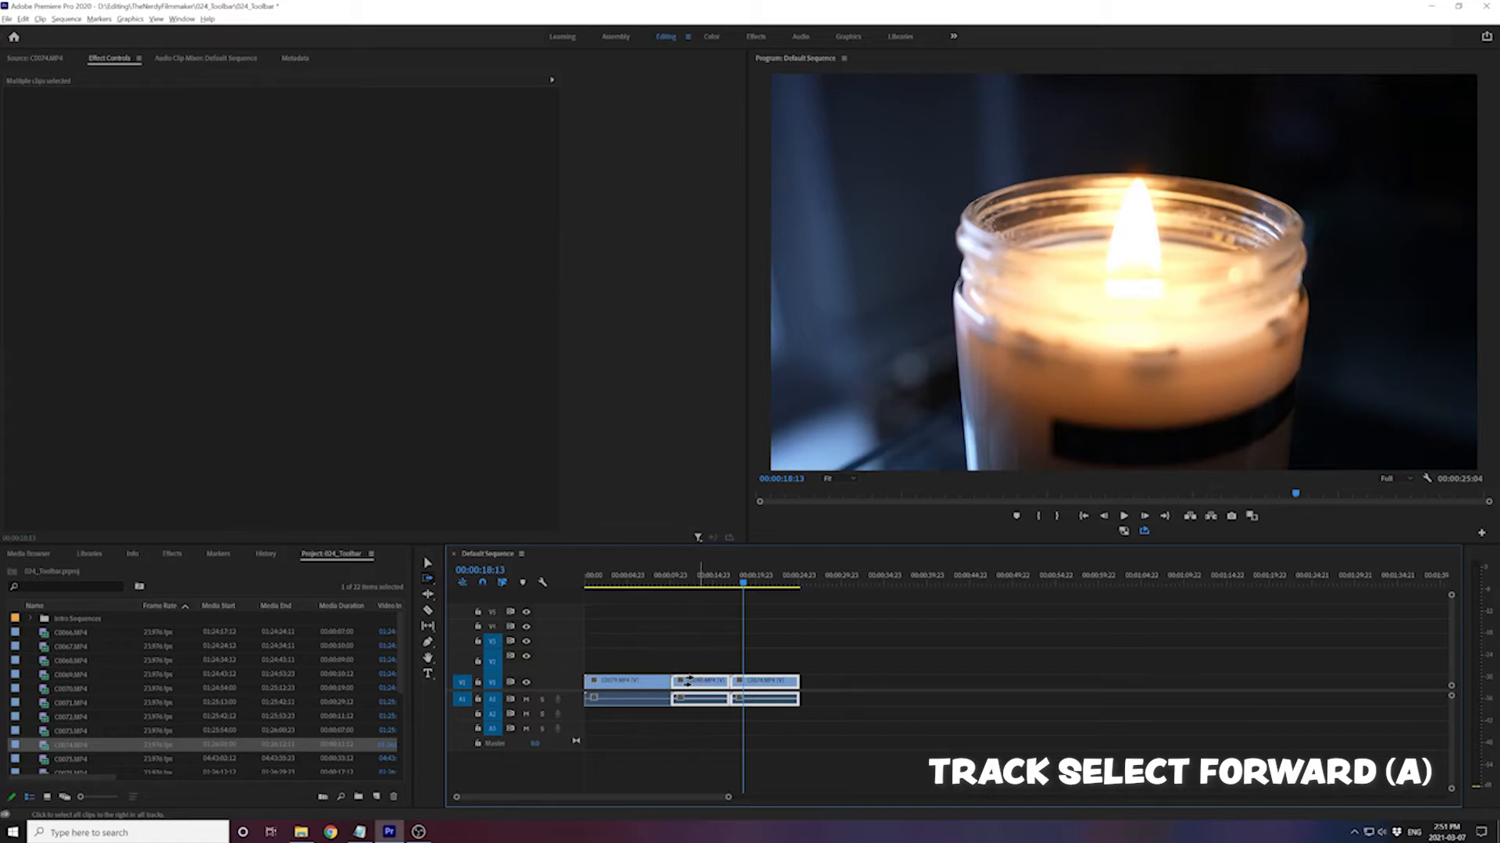
click(632, 678)
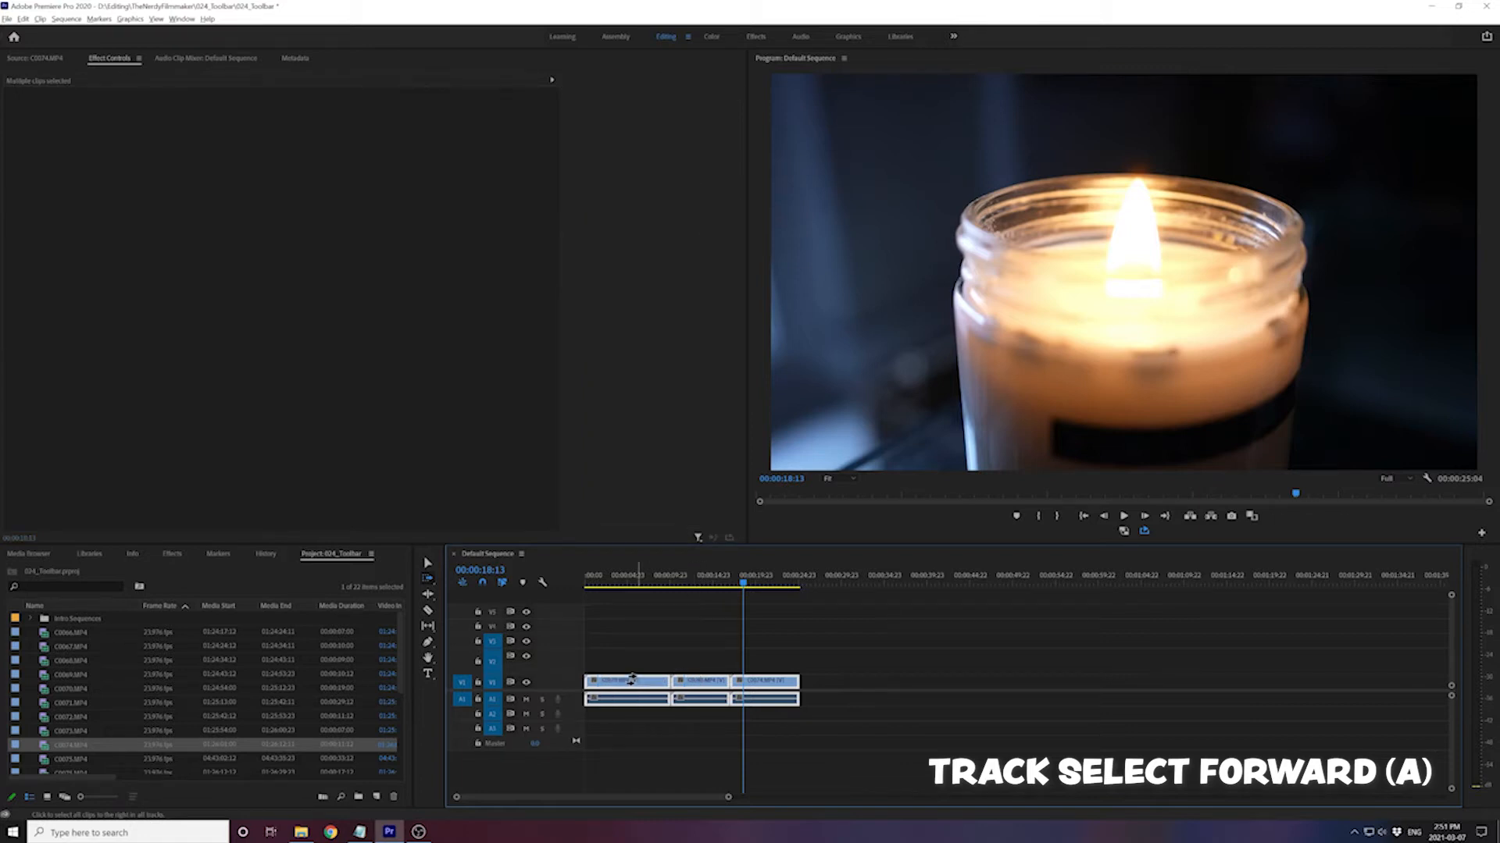
Move the second and third clips together about 18 seconds later, and undo the move
click(708, 676)
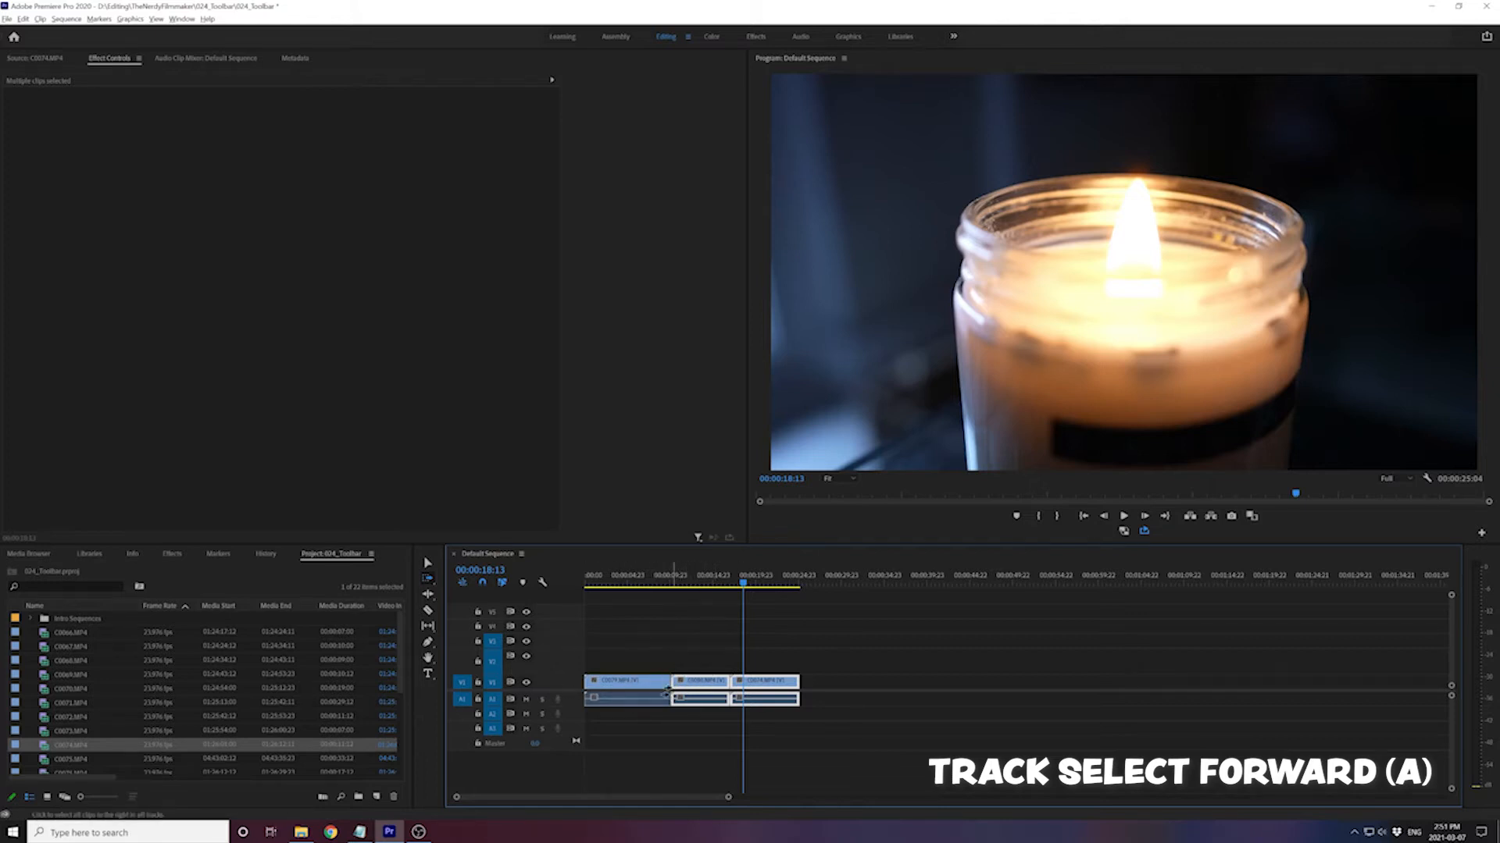
drag(698, 684, 853, 684)
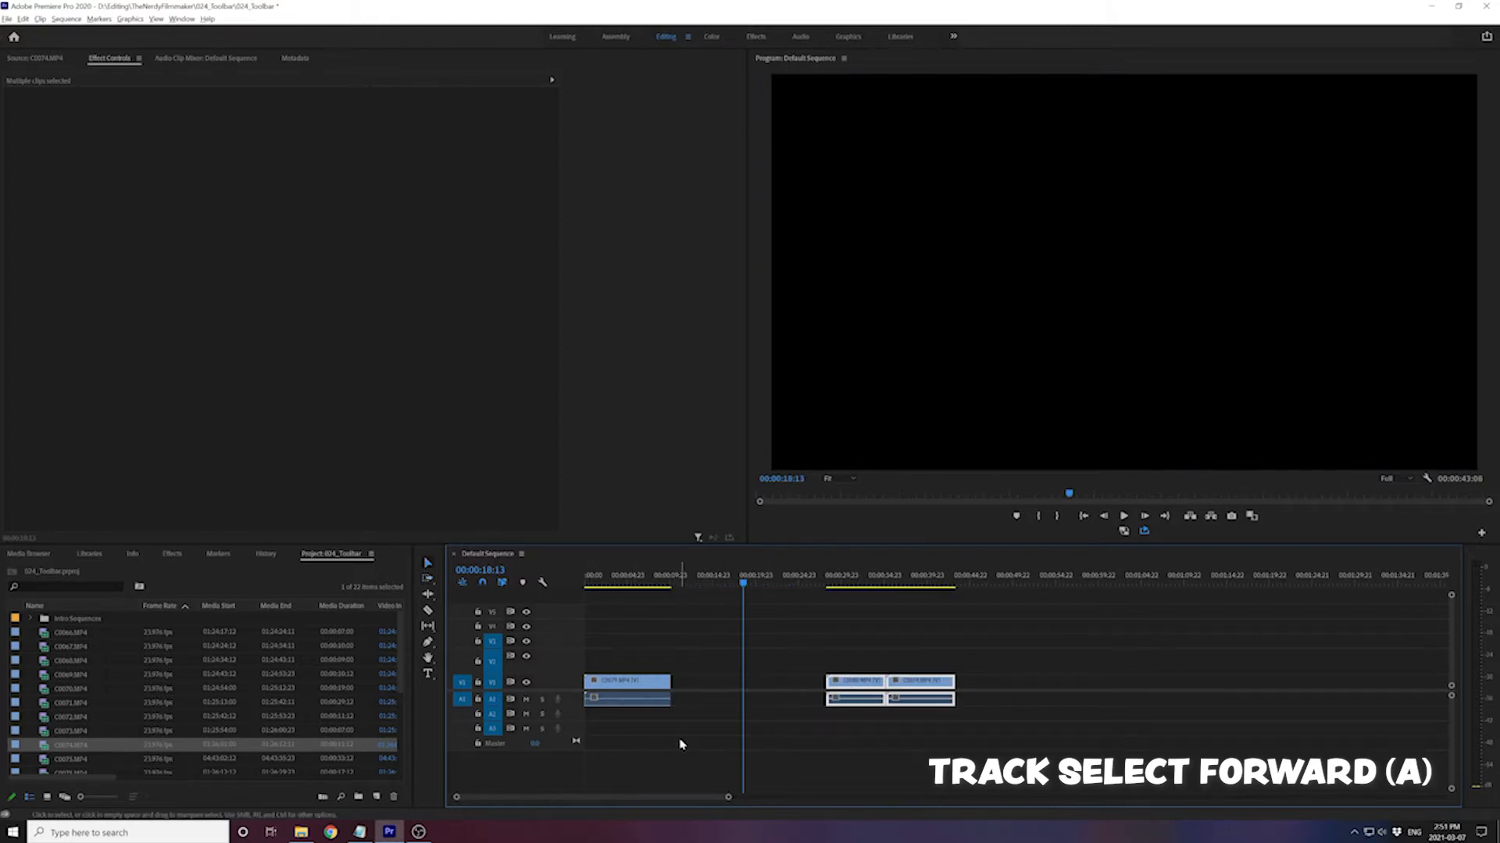
key(ctrl+z)
Use Track Select Backward to shift all three clips about 8 seconds later, select the first two, and undo the shift
key(a)
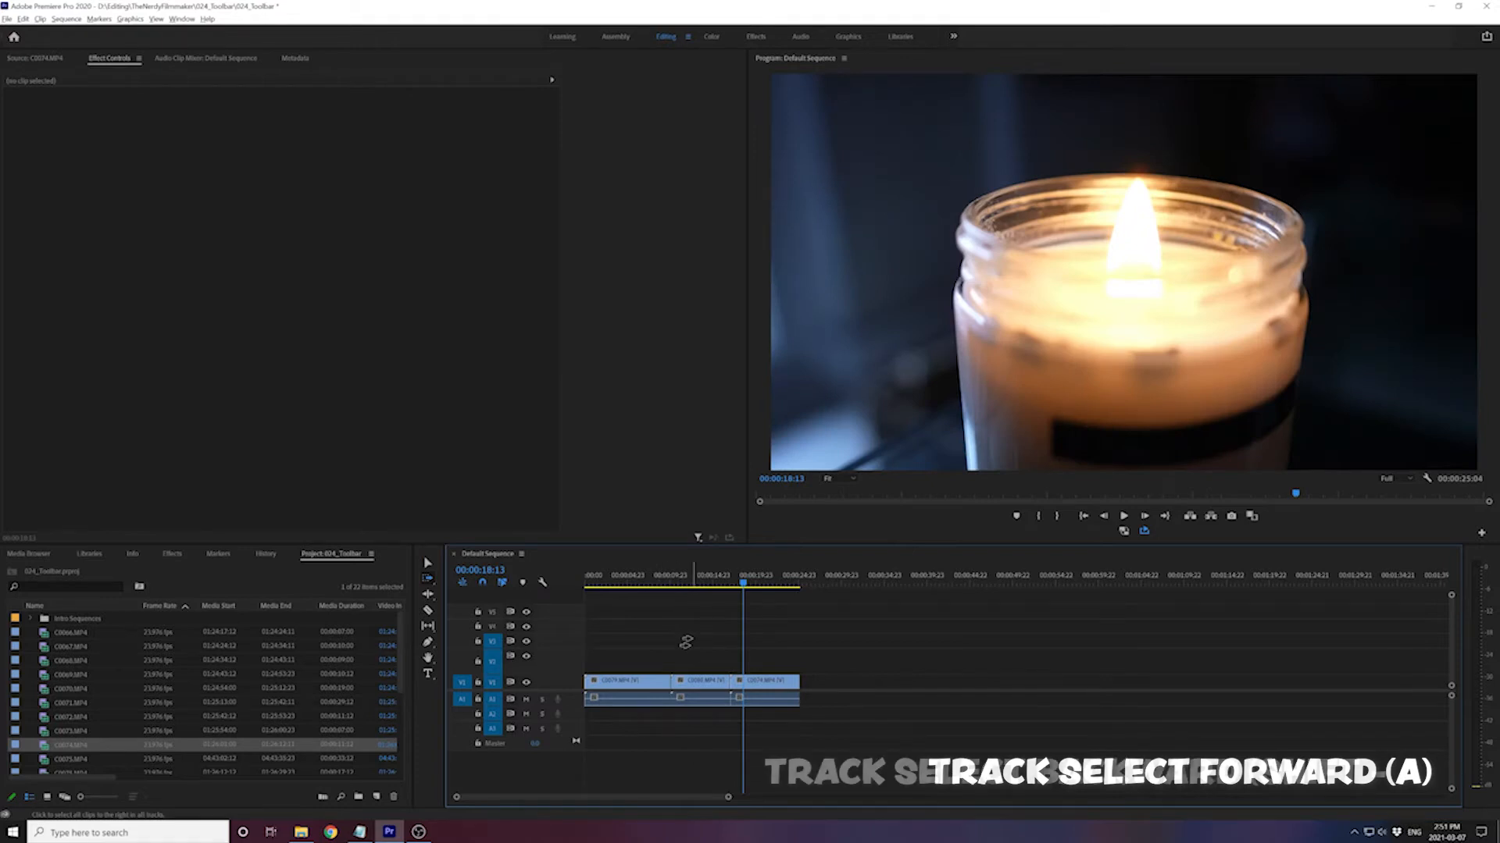
key(shift+a)
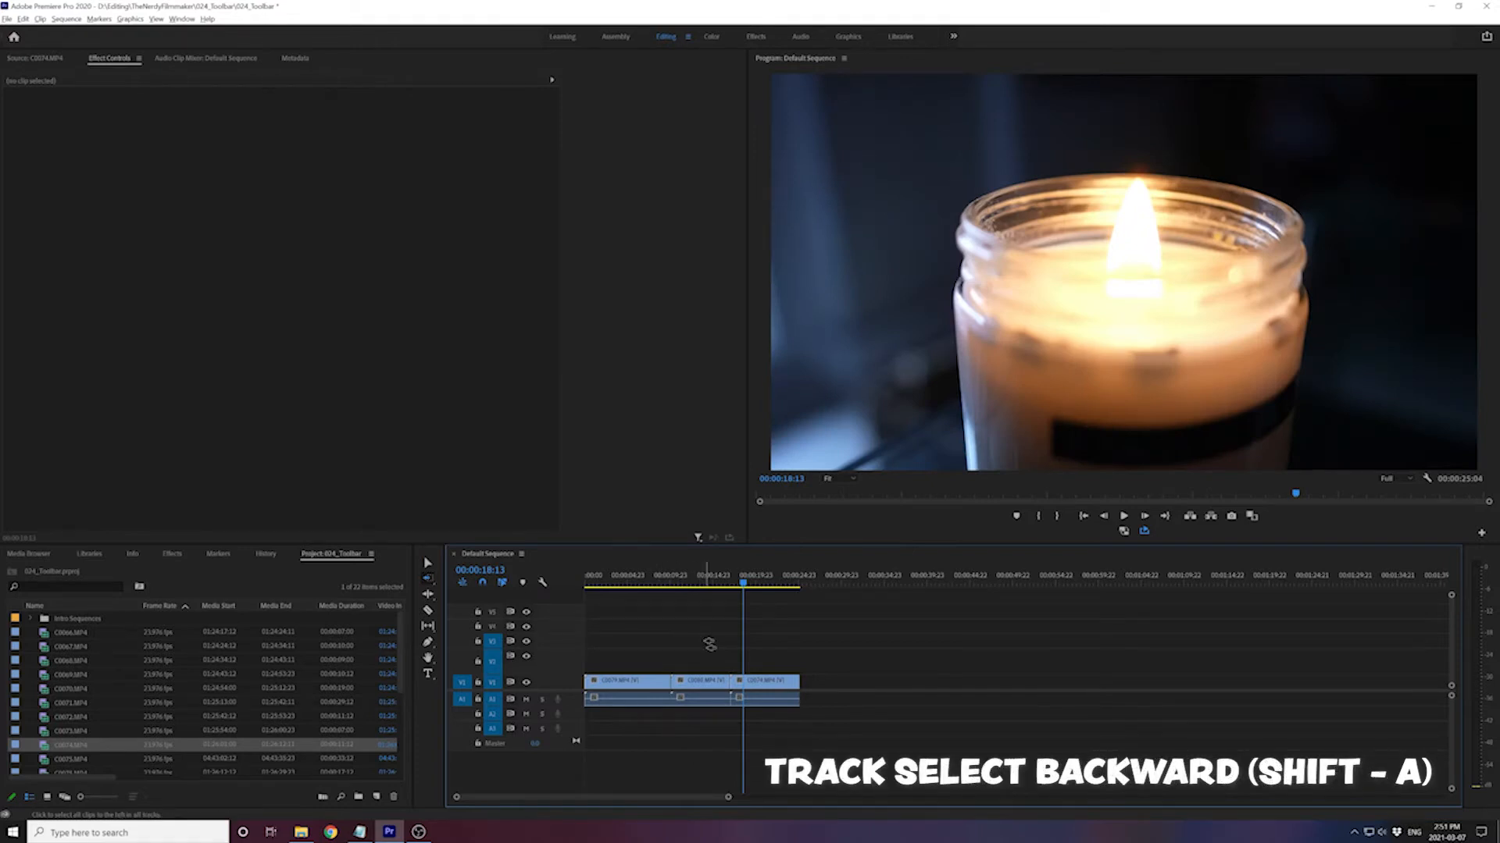
drag(767, 682, 839, 682)
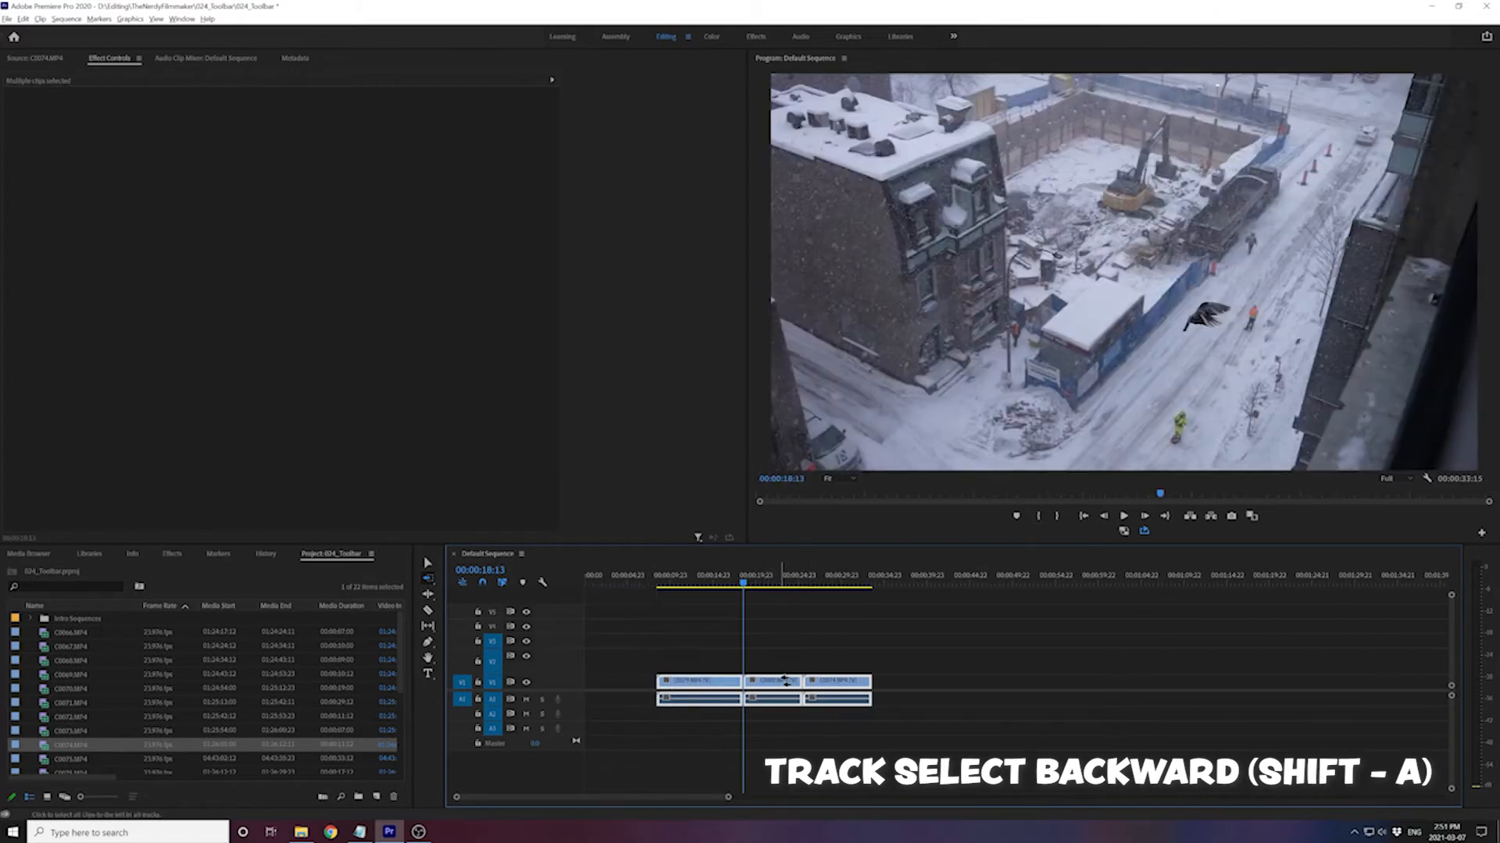
click(778, 683)
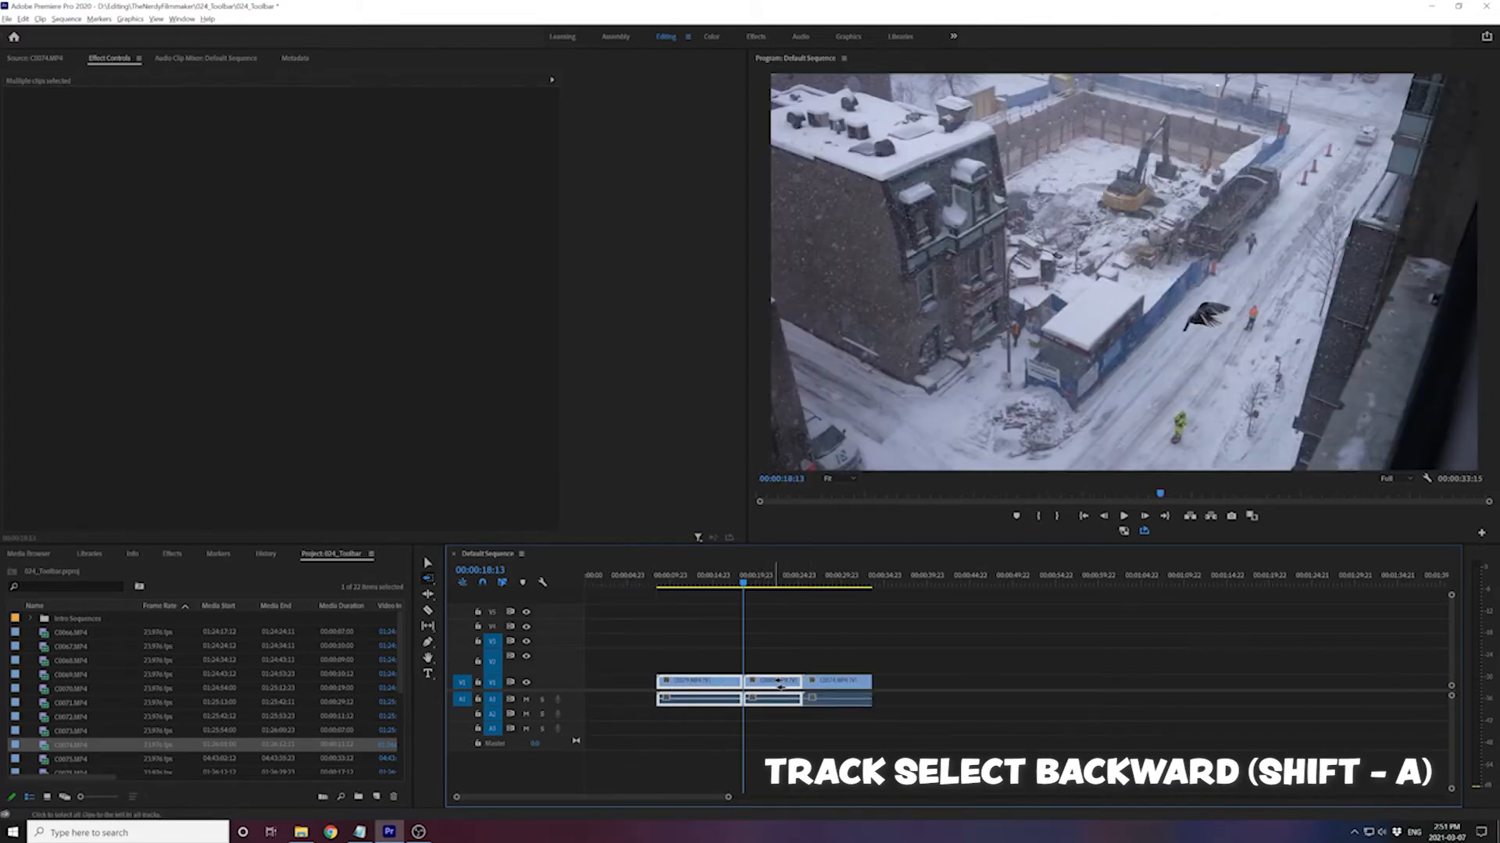
key(ctrl+z)
key(ctrl+z)
Stack the second clip above the candle clip and select clips on all tracks with Track Select, from the gap and from the first clip
click(429, 584)
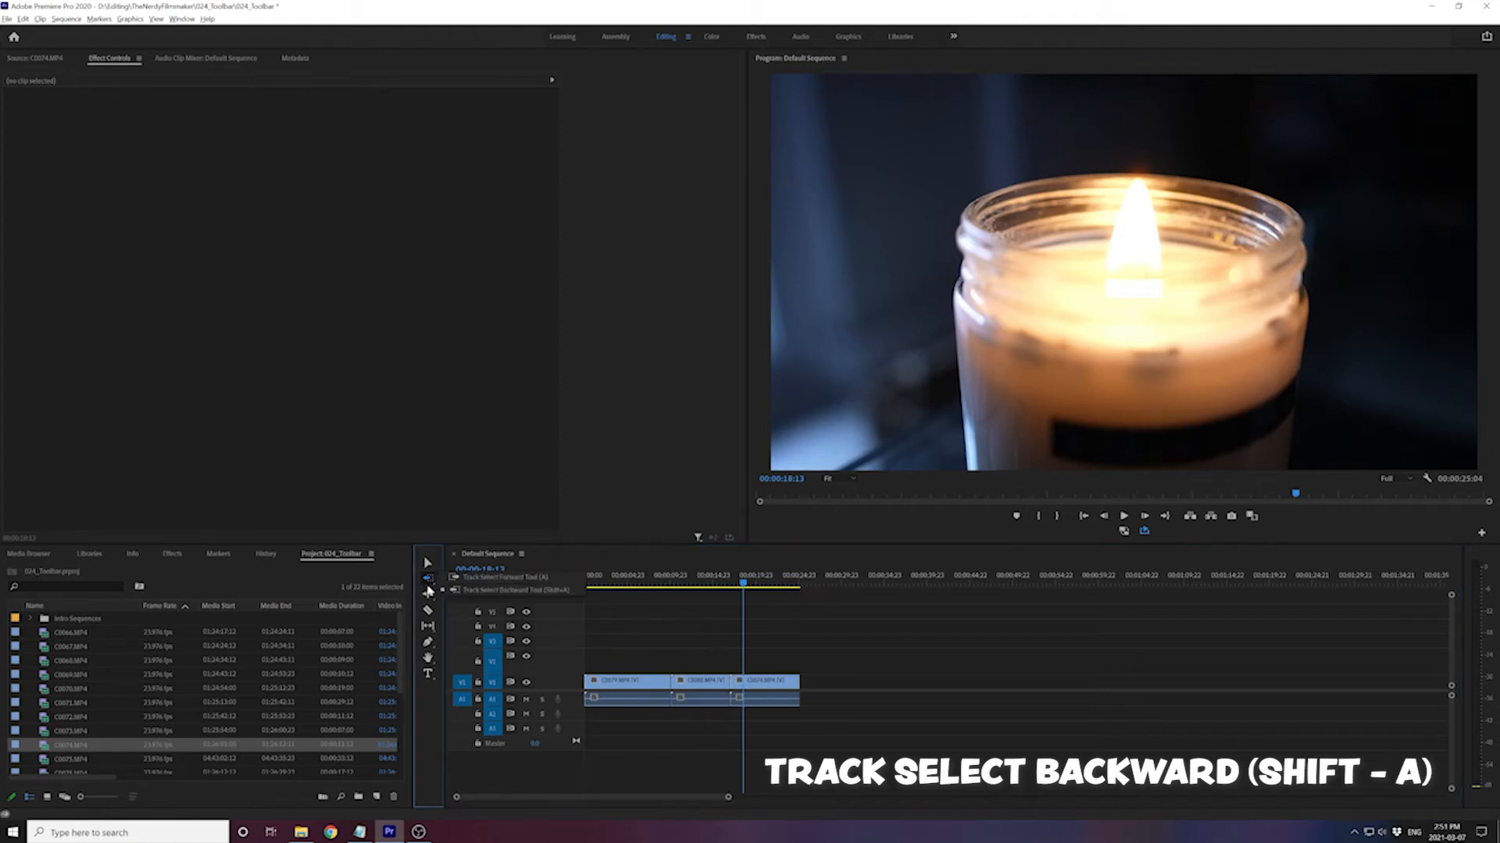
click(532, 589)
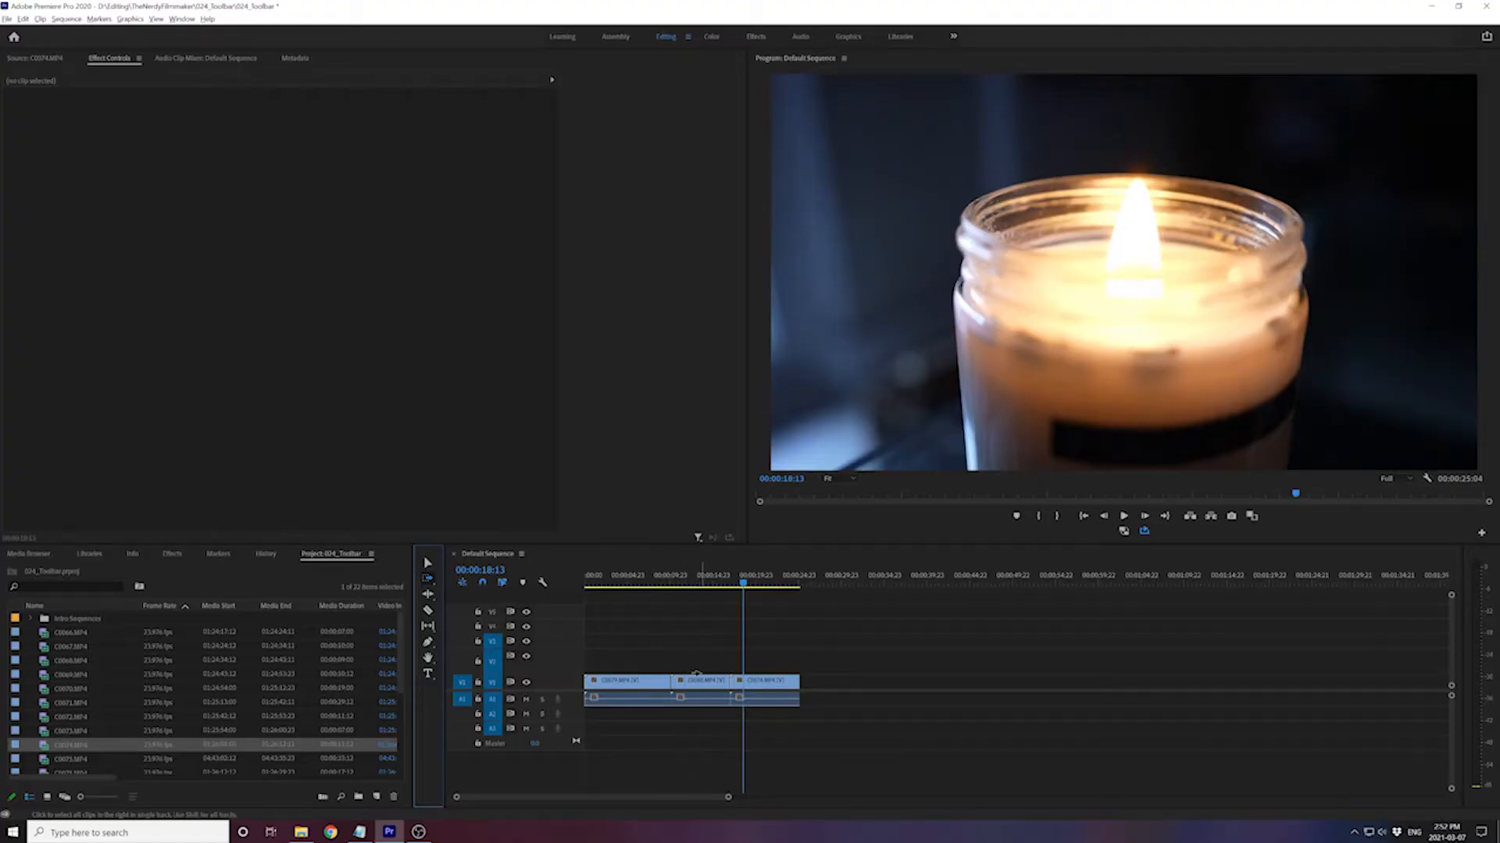
drag(695, 684, 781, 719)
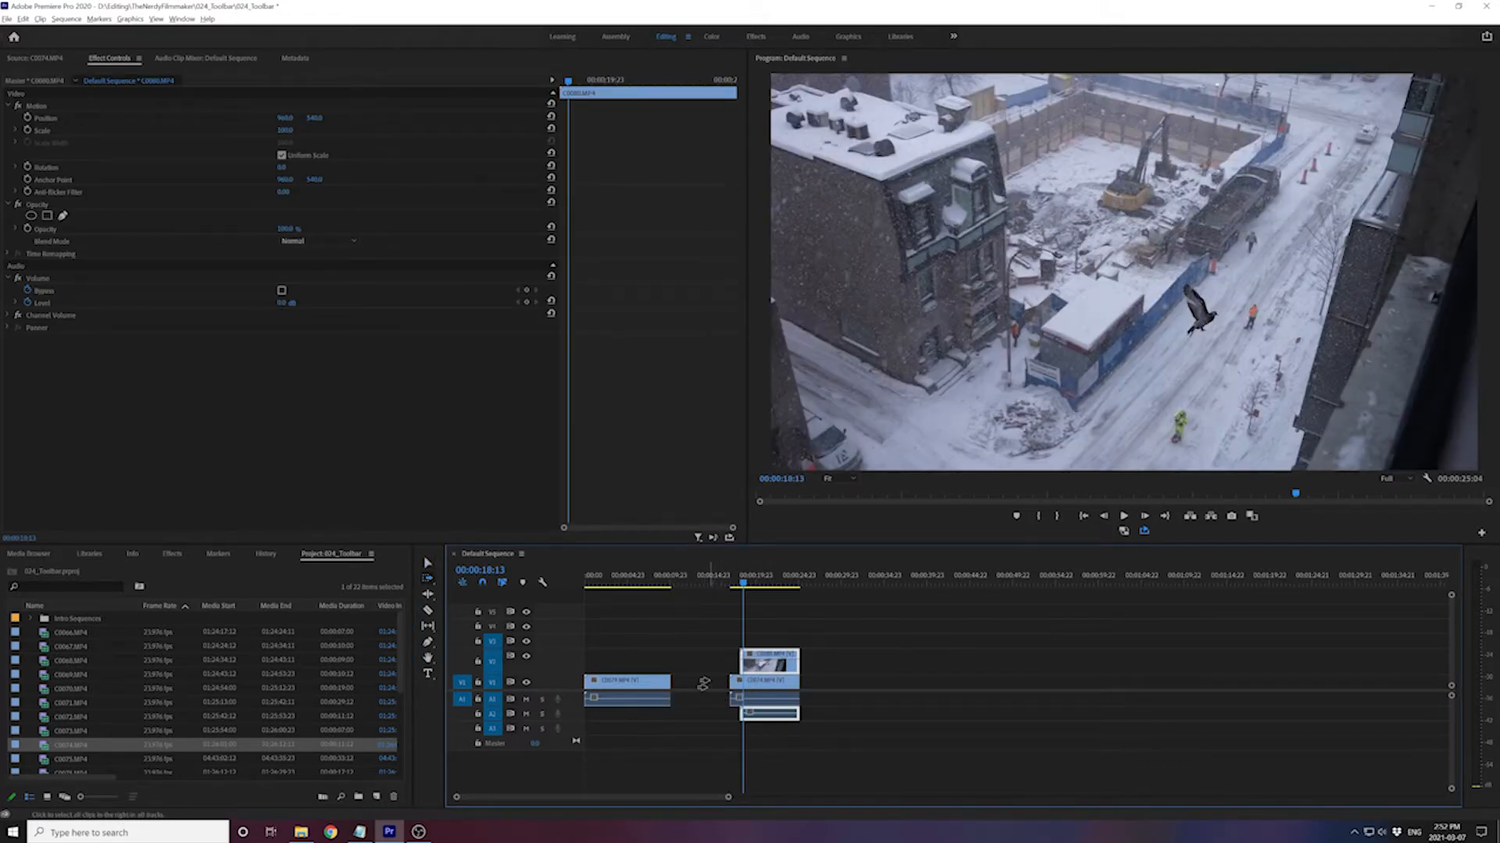
click(703, 684)
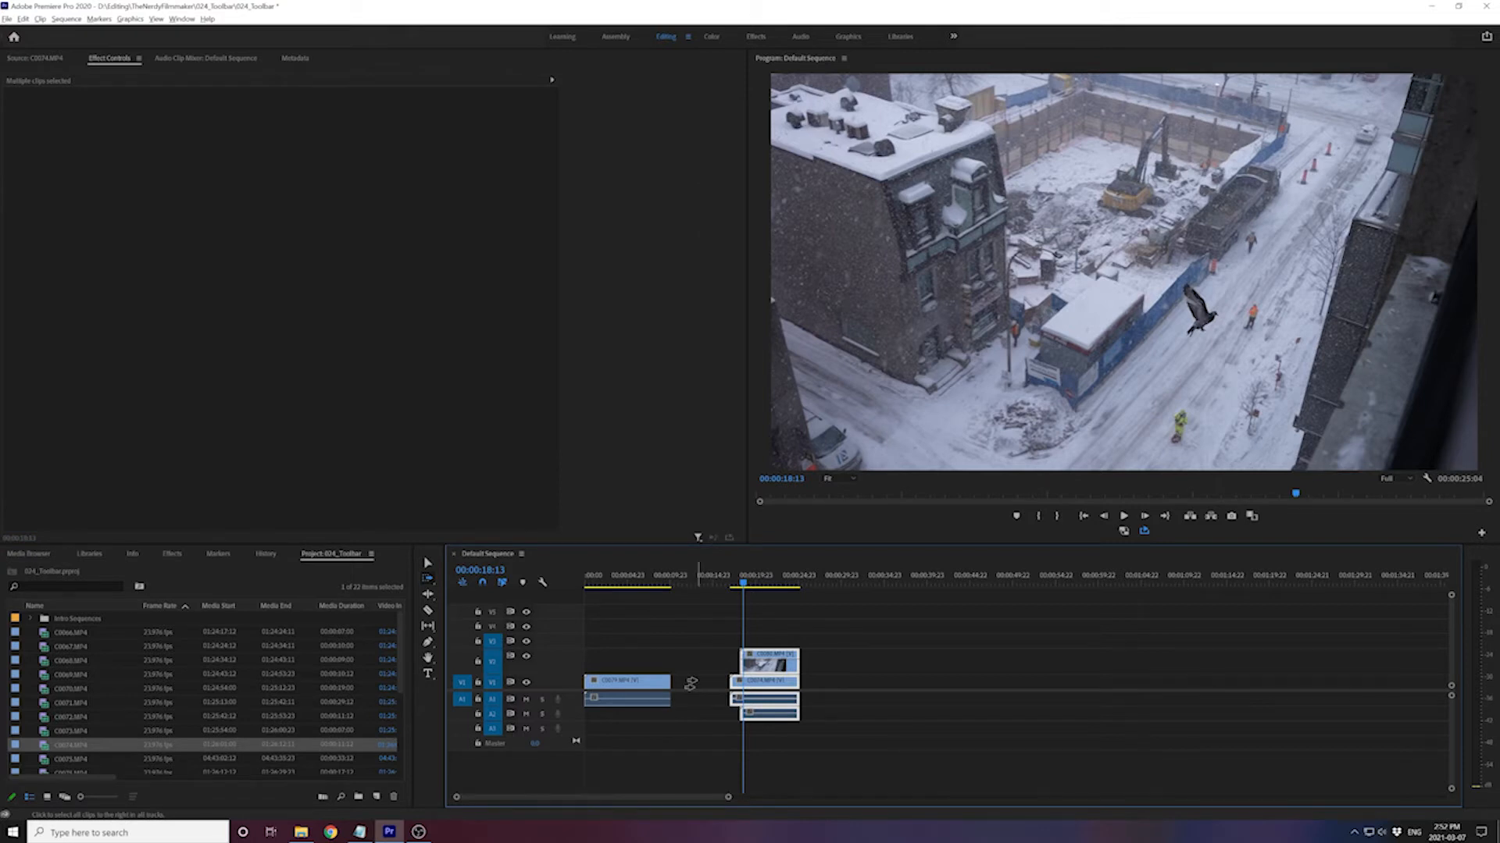
click(643, 682)
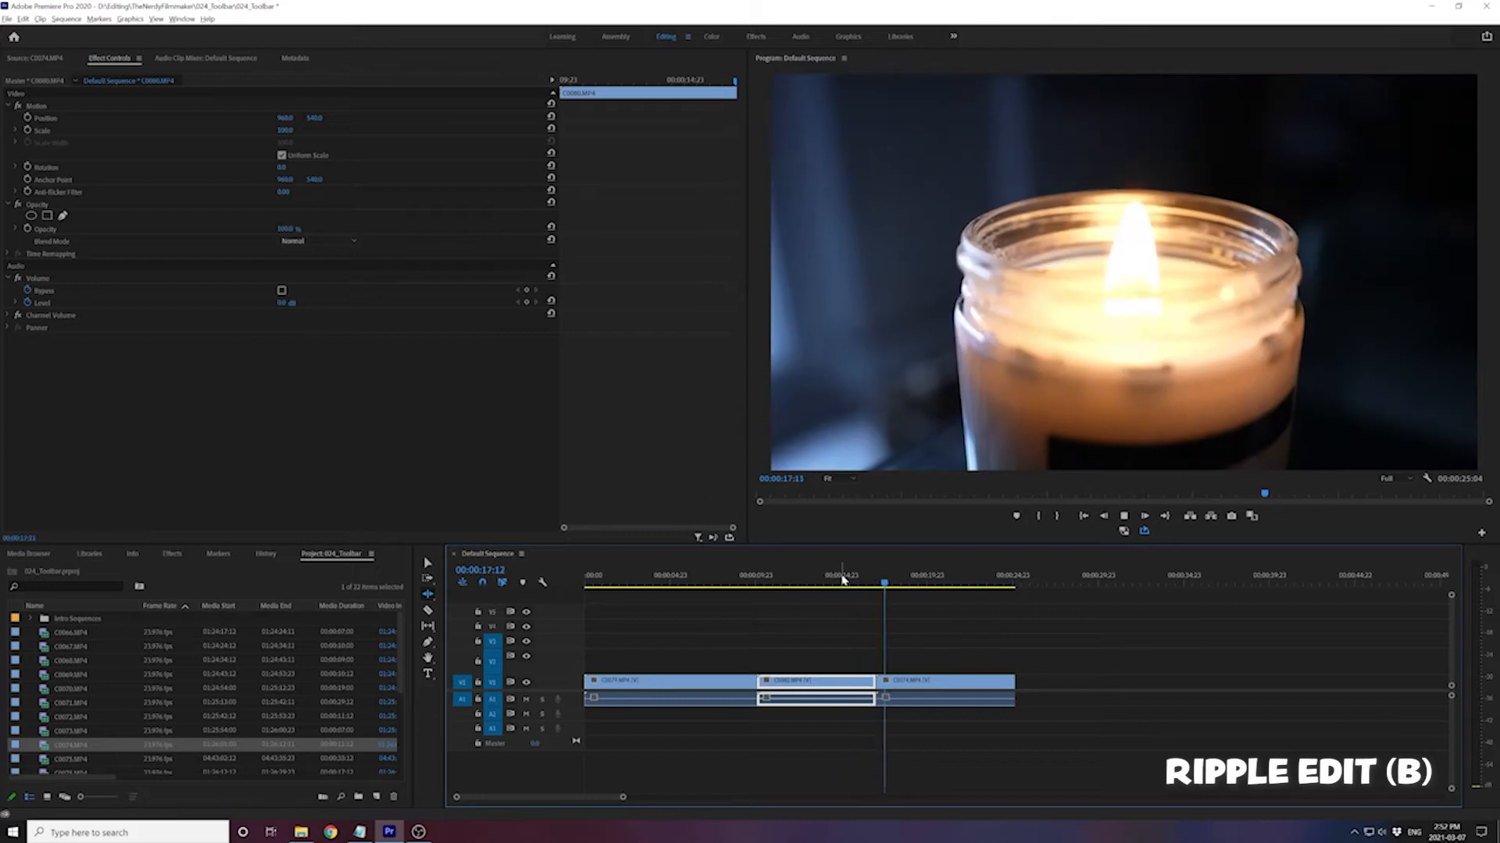
Place the playhead at 00:00:16:20 near the second clip's end and try shifting the candle clip slightly later with Track Select Forward
click(863, 578)
drag(865, 576, 870, 578)
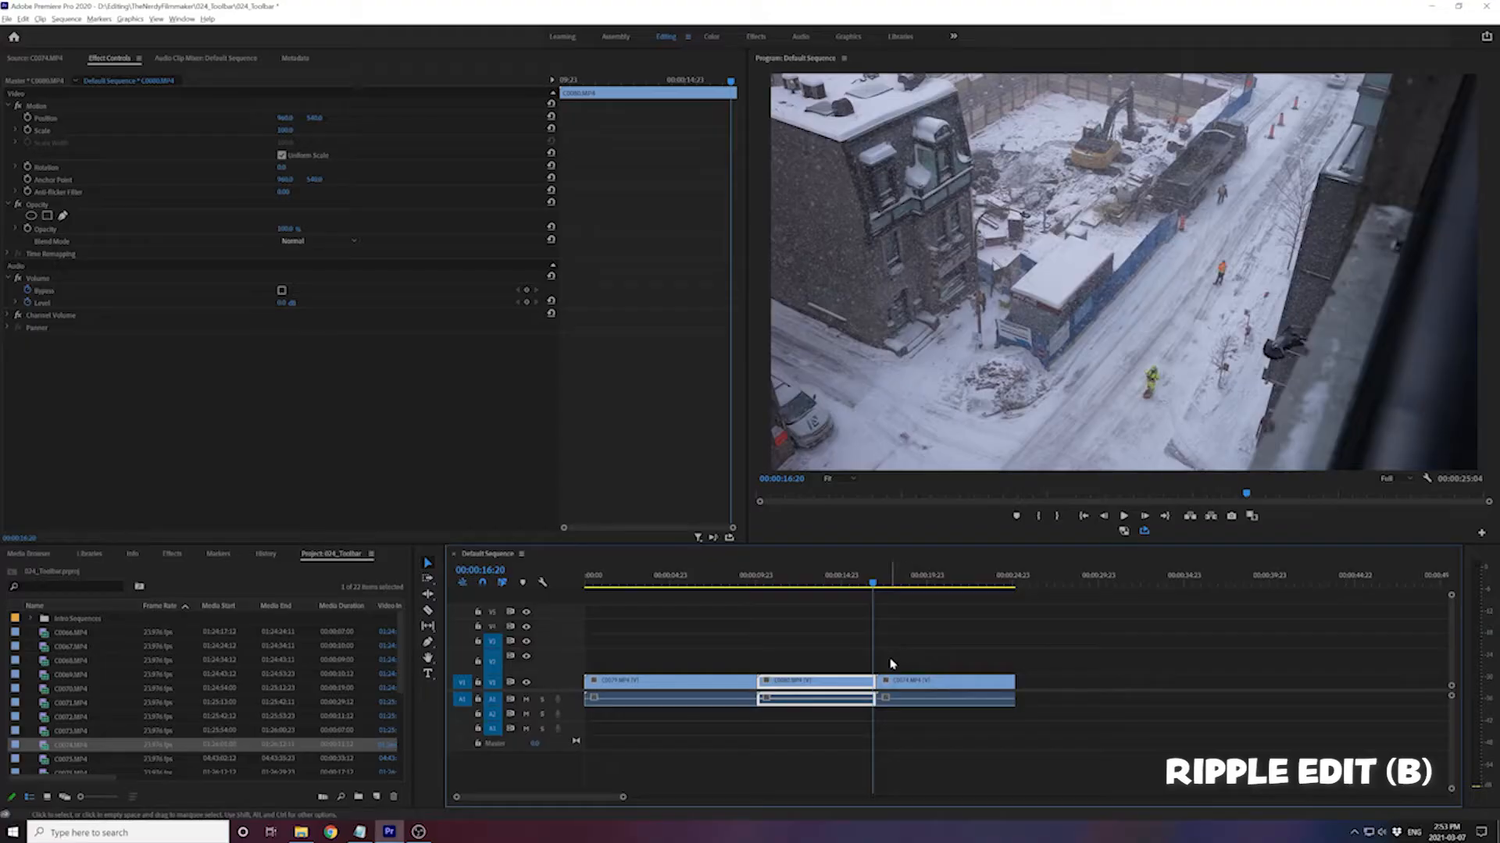
click(897, 681)
key(a)
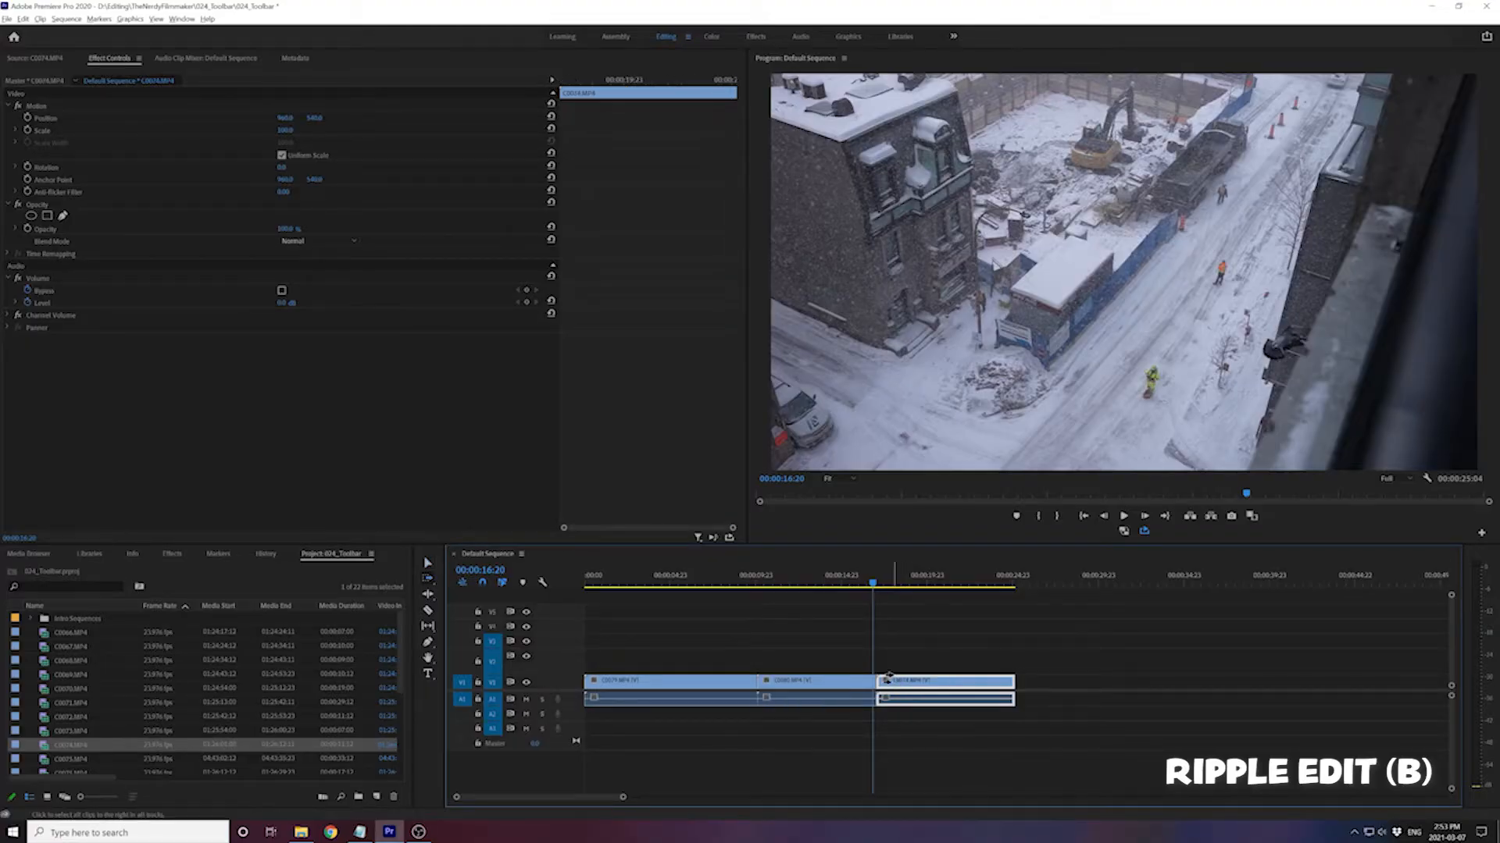
mouse_move(891, 679)
mouse_down()
mouse_move(930, 680)
mouse_move(900, 680)
mouse_up()
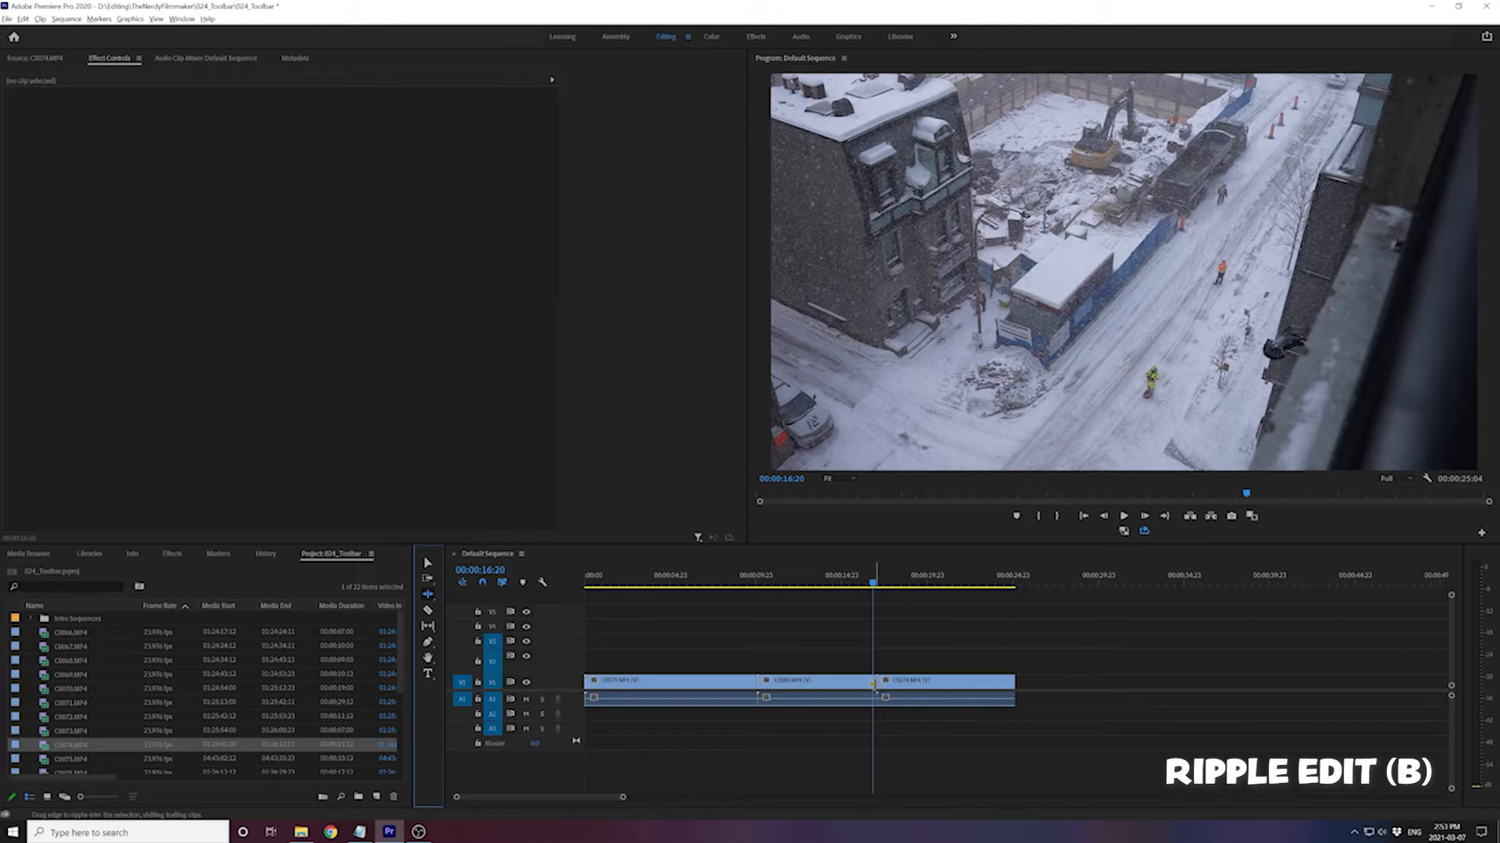
Switch to the Selection tool at the cut between the second and third clips, and open the candle clip in the Source monitor
key(v)
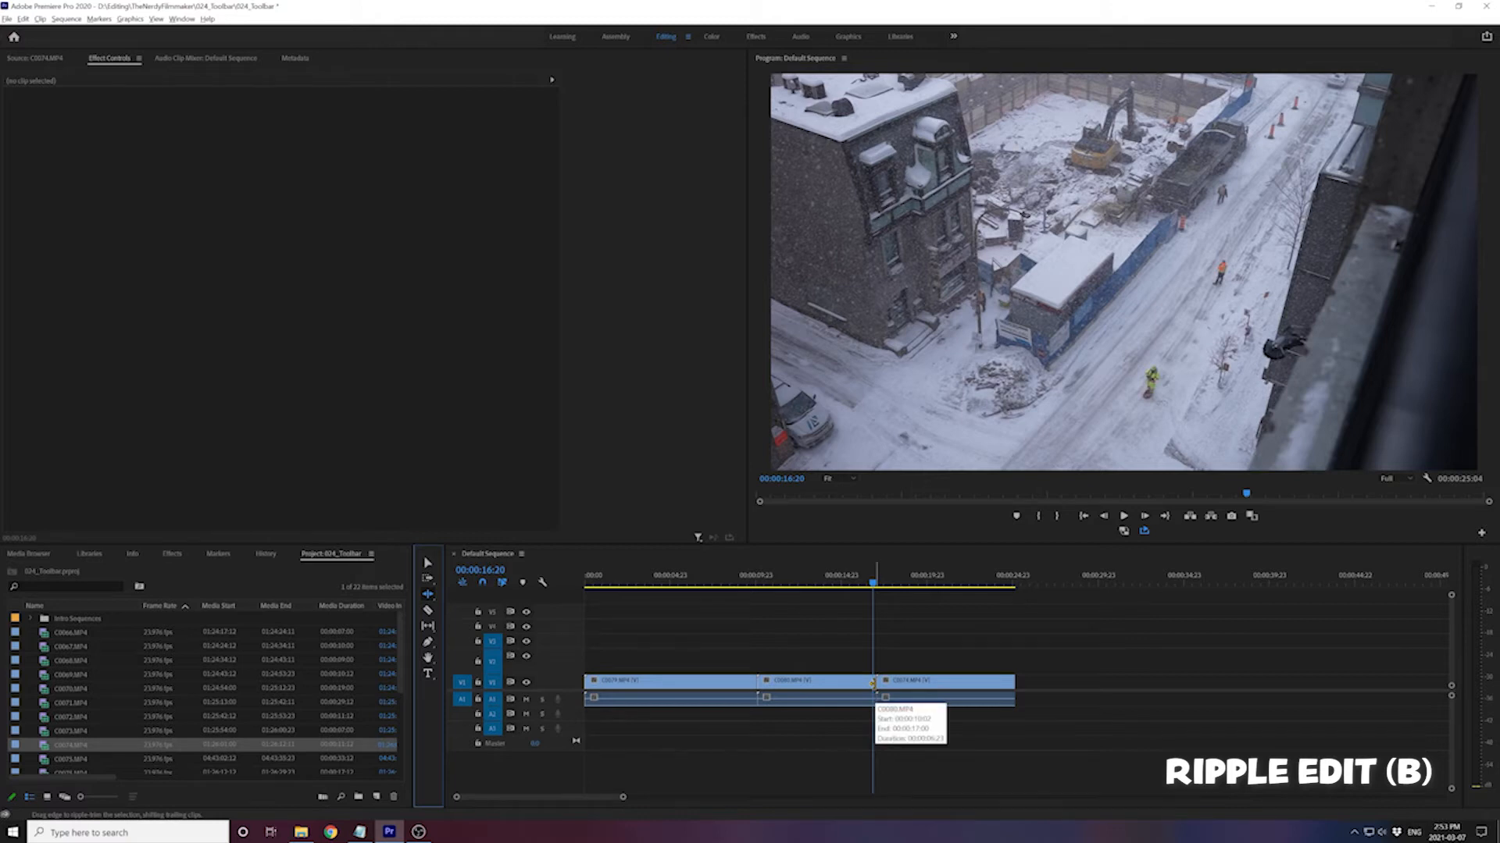
click(873, 682)
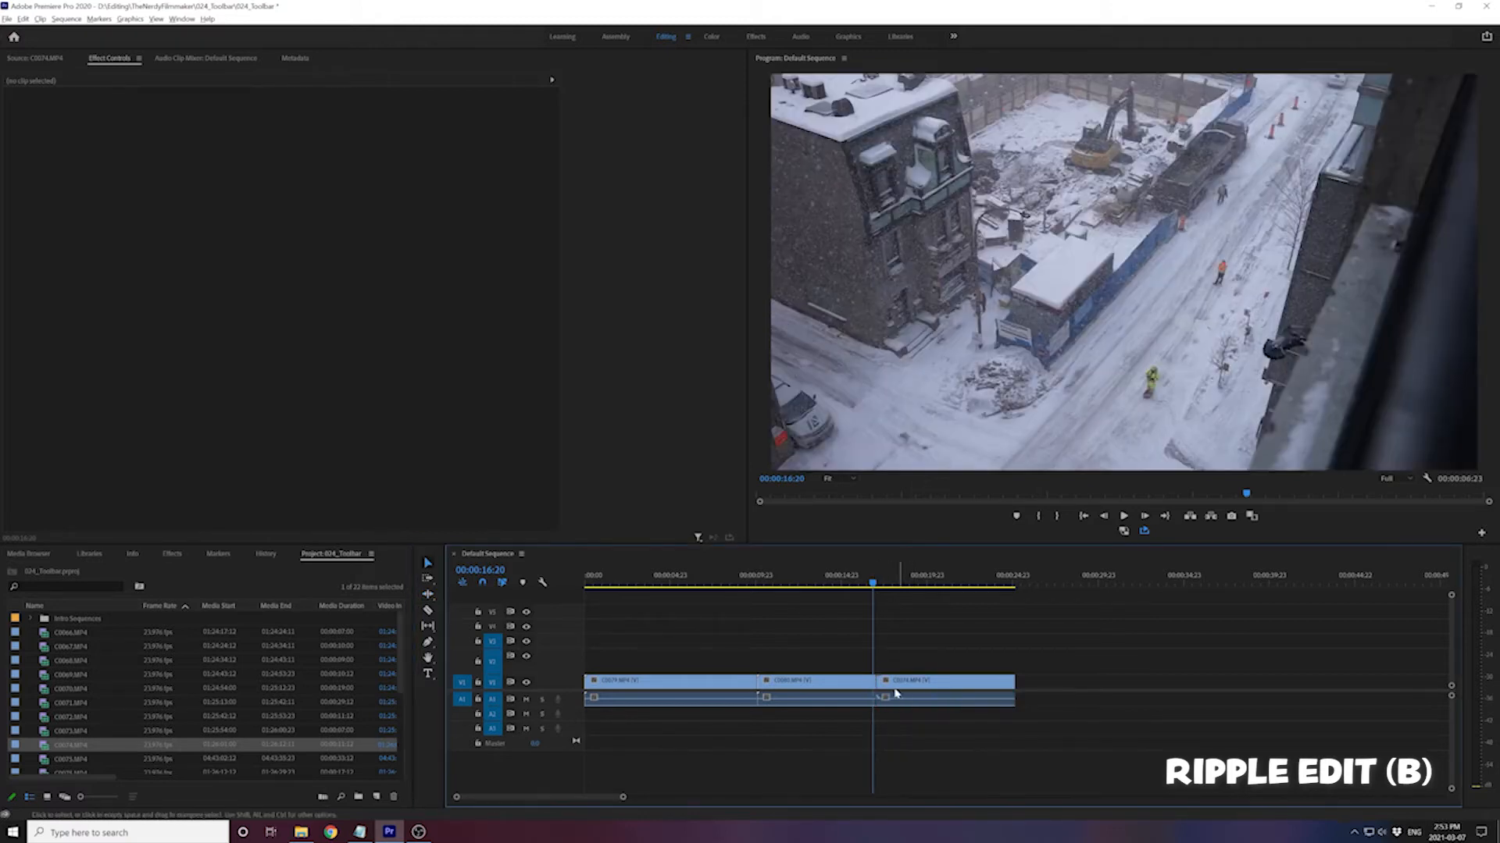
click(872, 685)
double_click(945, 682)
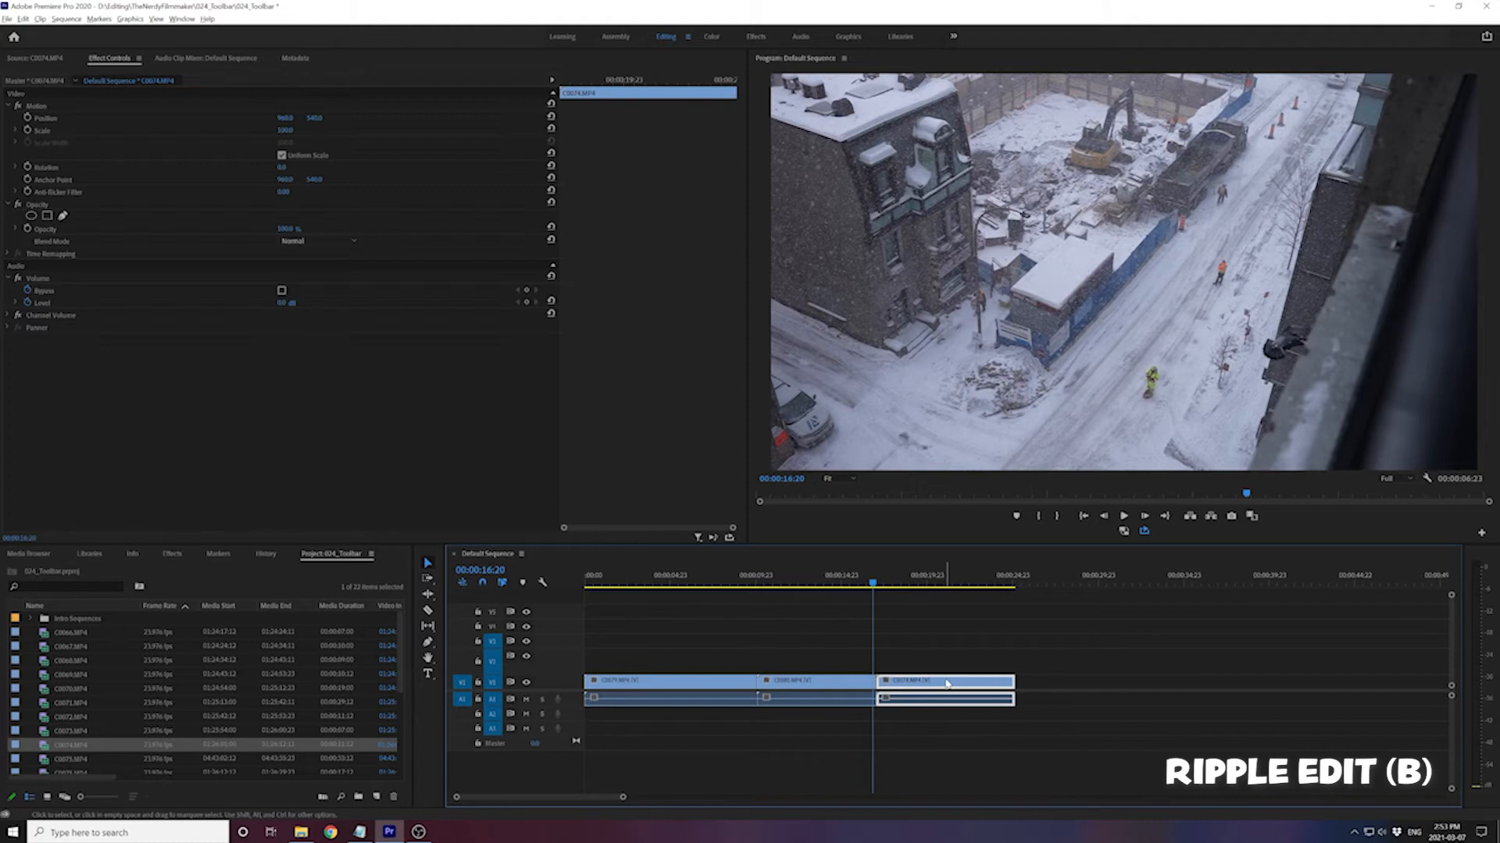
click(915, 657)
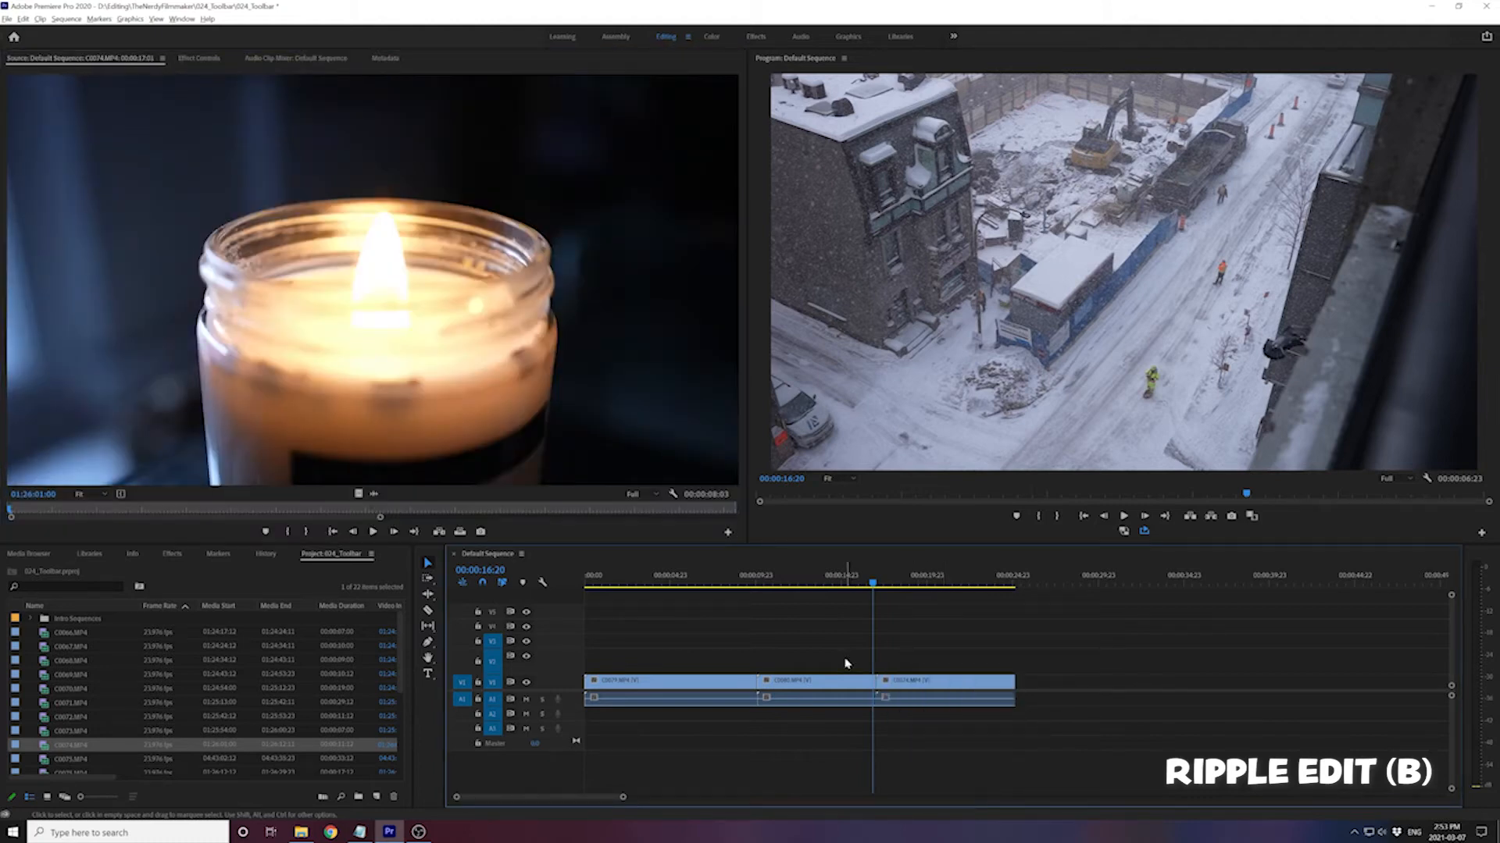
Extend the second clip's end by about 21 frames with Ripple Edit, and undo the trim
key(b)
drag(872, 687, 885, 689)
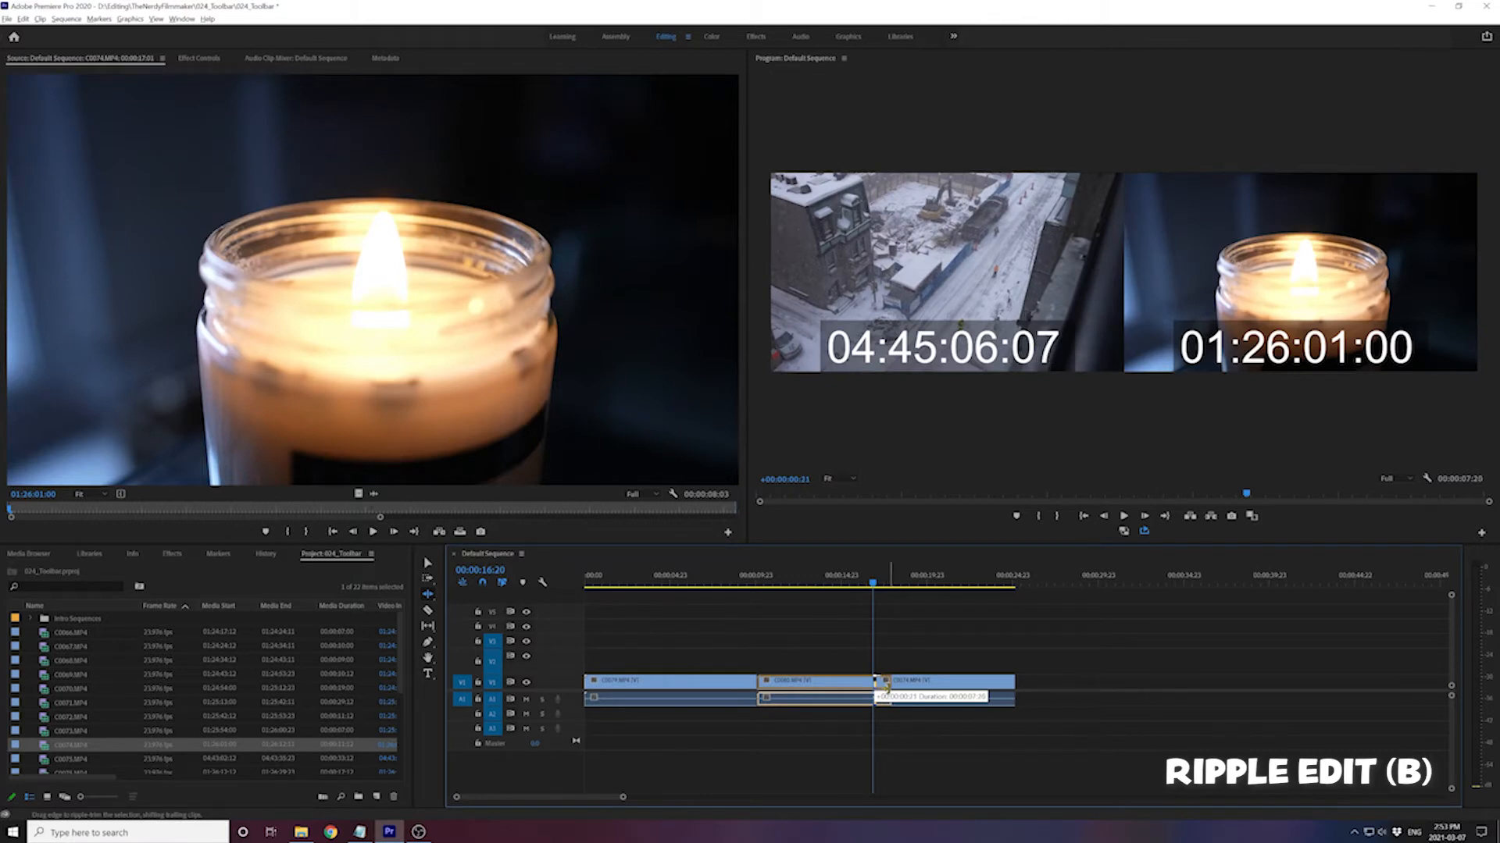
drag(885, 688, 886, 689)
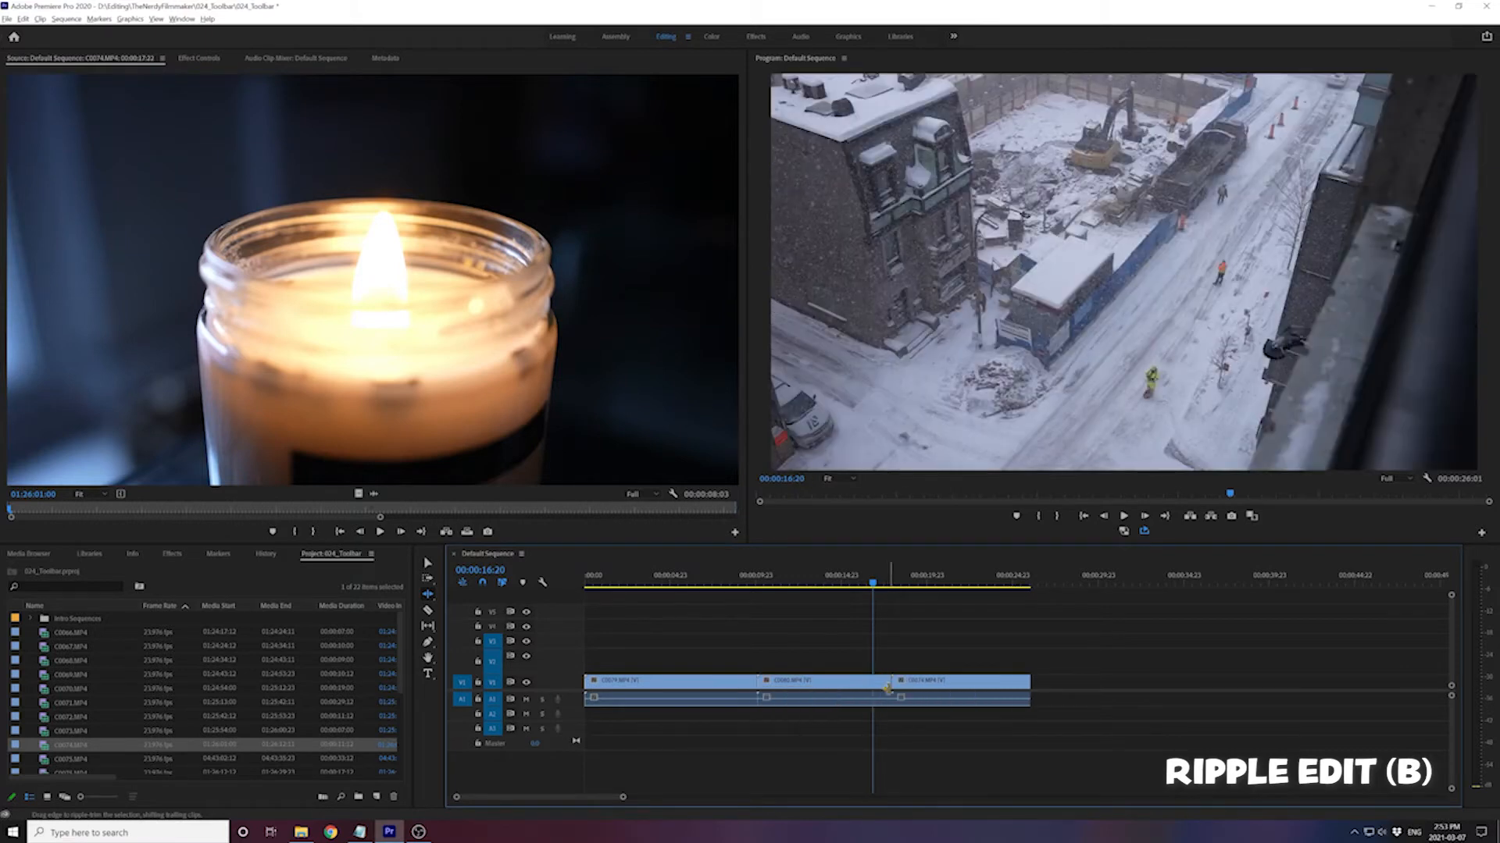
key(ctrl+z)
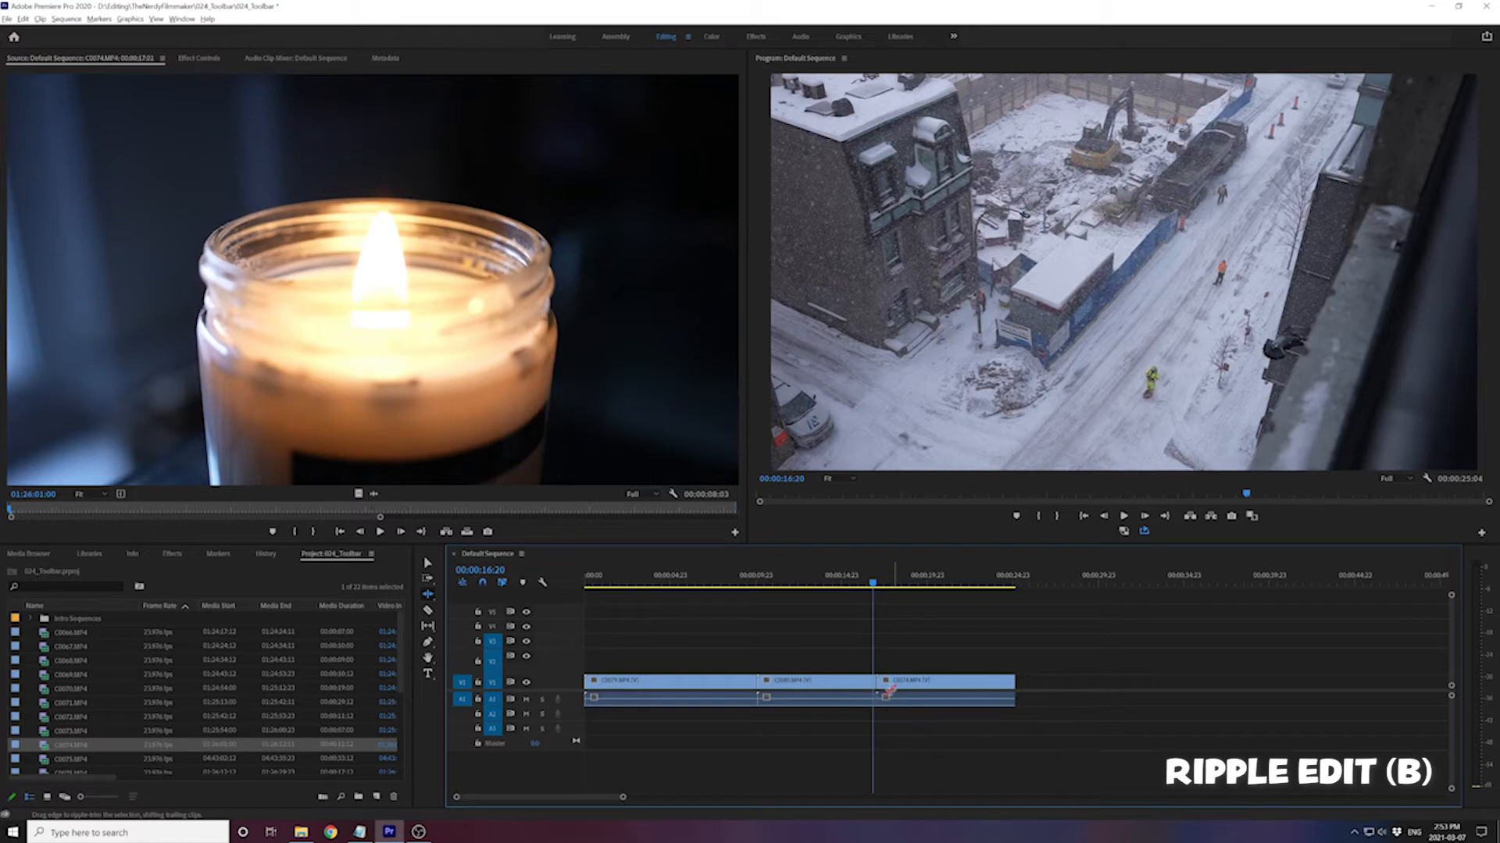
Ripple-extend the second clip's end to about 00:00:18:09, play across the cut, and ripple-trim that edit point earlier
key(Down)
click(894, 681)
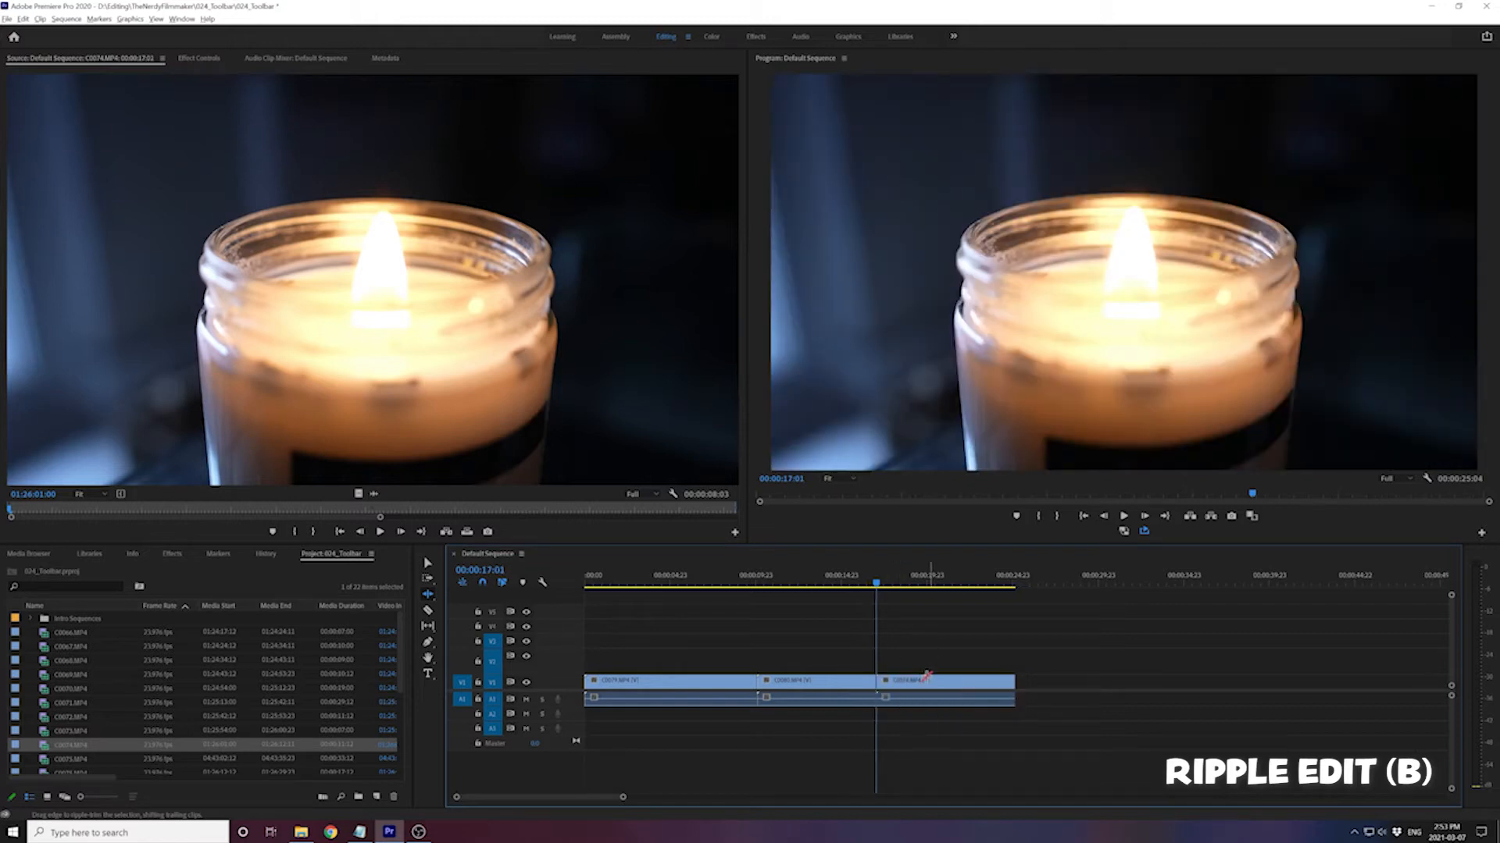
click(865, 686)
drag(873, 681, 896, 684)
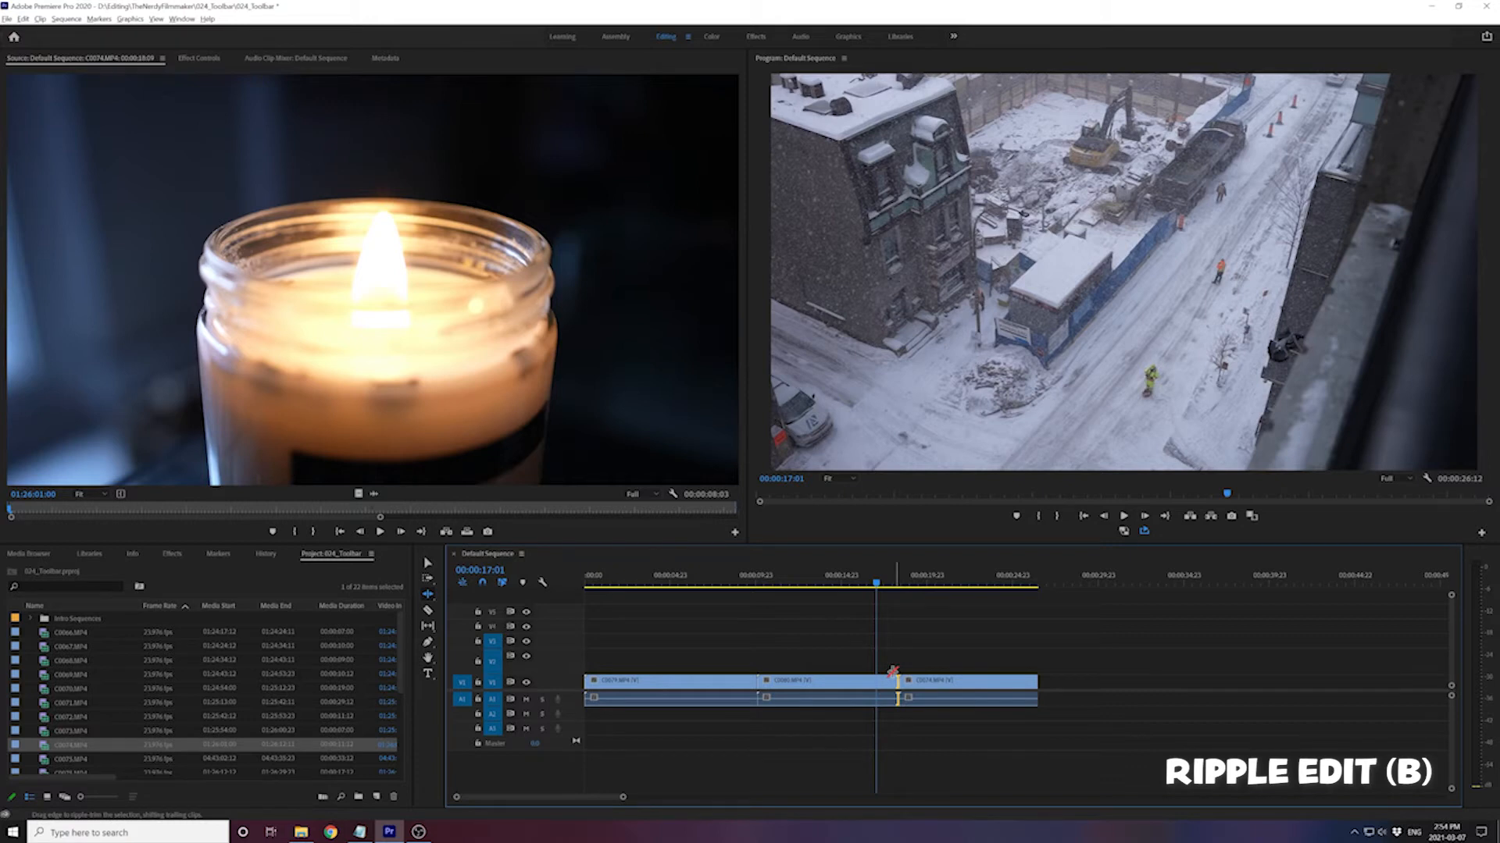
key(space)
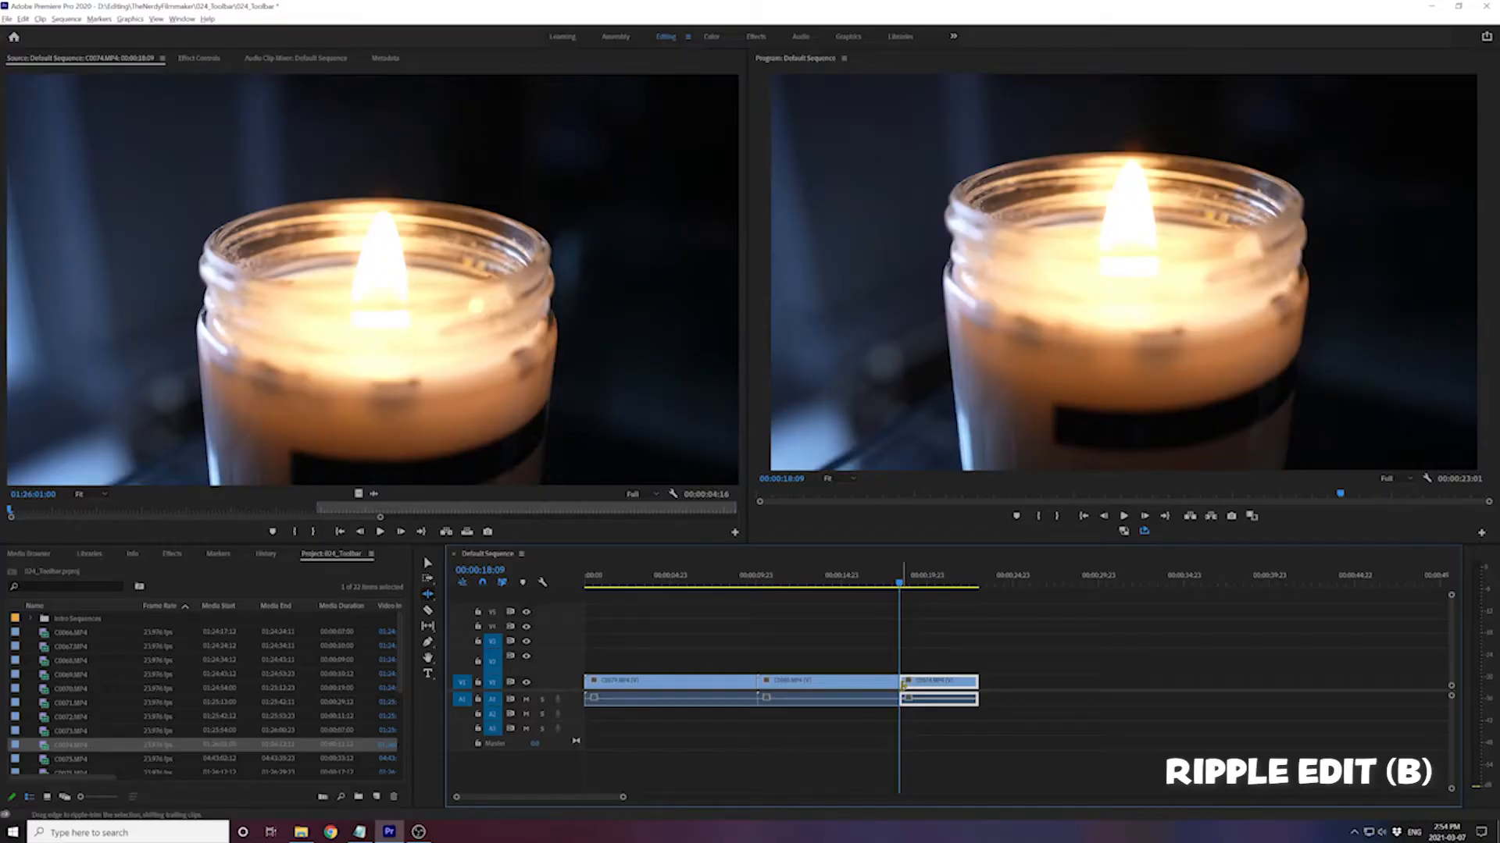
drag(898, 681, 860, 689)
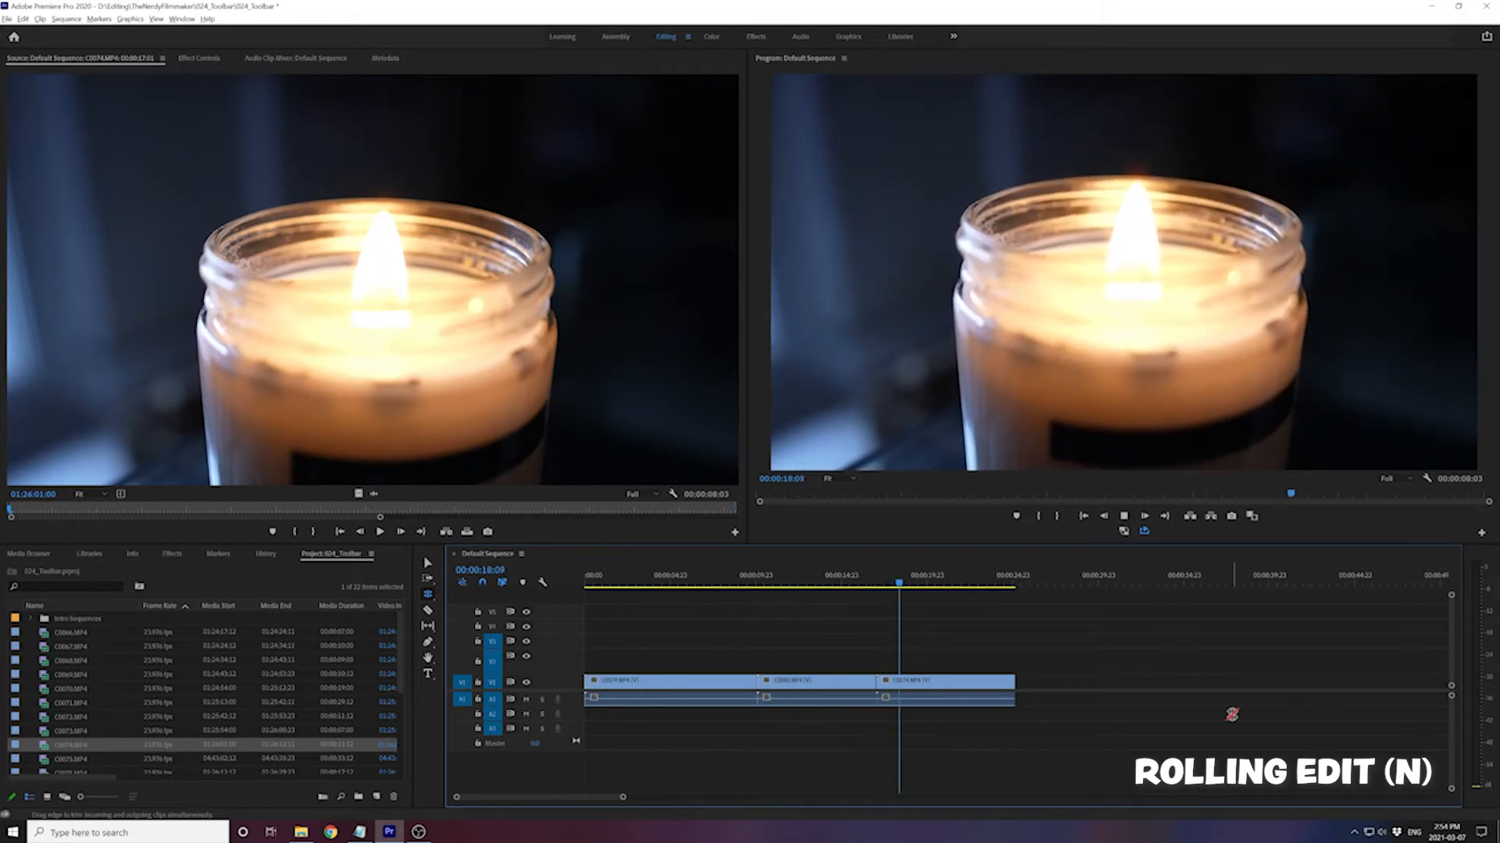
With the playhead at 00:00:16:10, roll the second and third clips' cut about 1 second 13 frames later with Rolling Edit, and roll it back
click(865, 586)
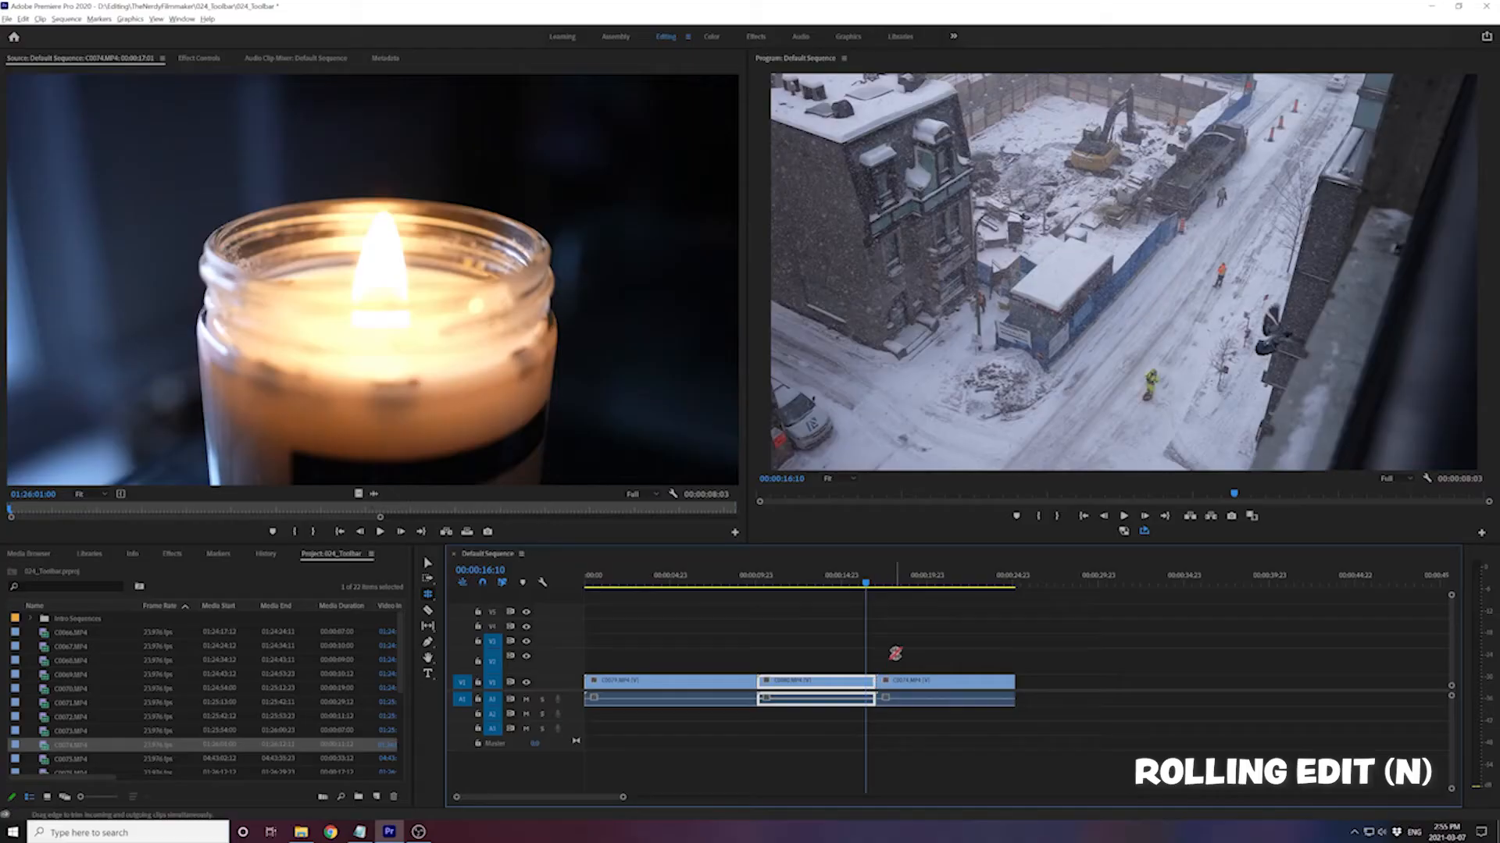
click(884, 684)
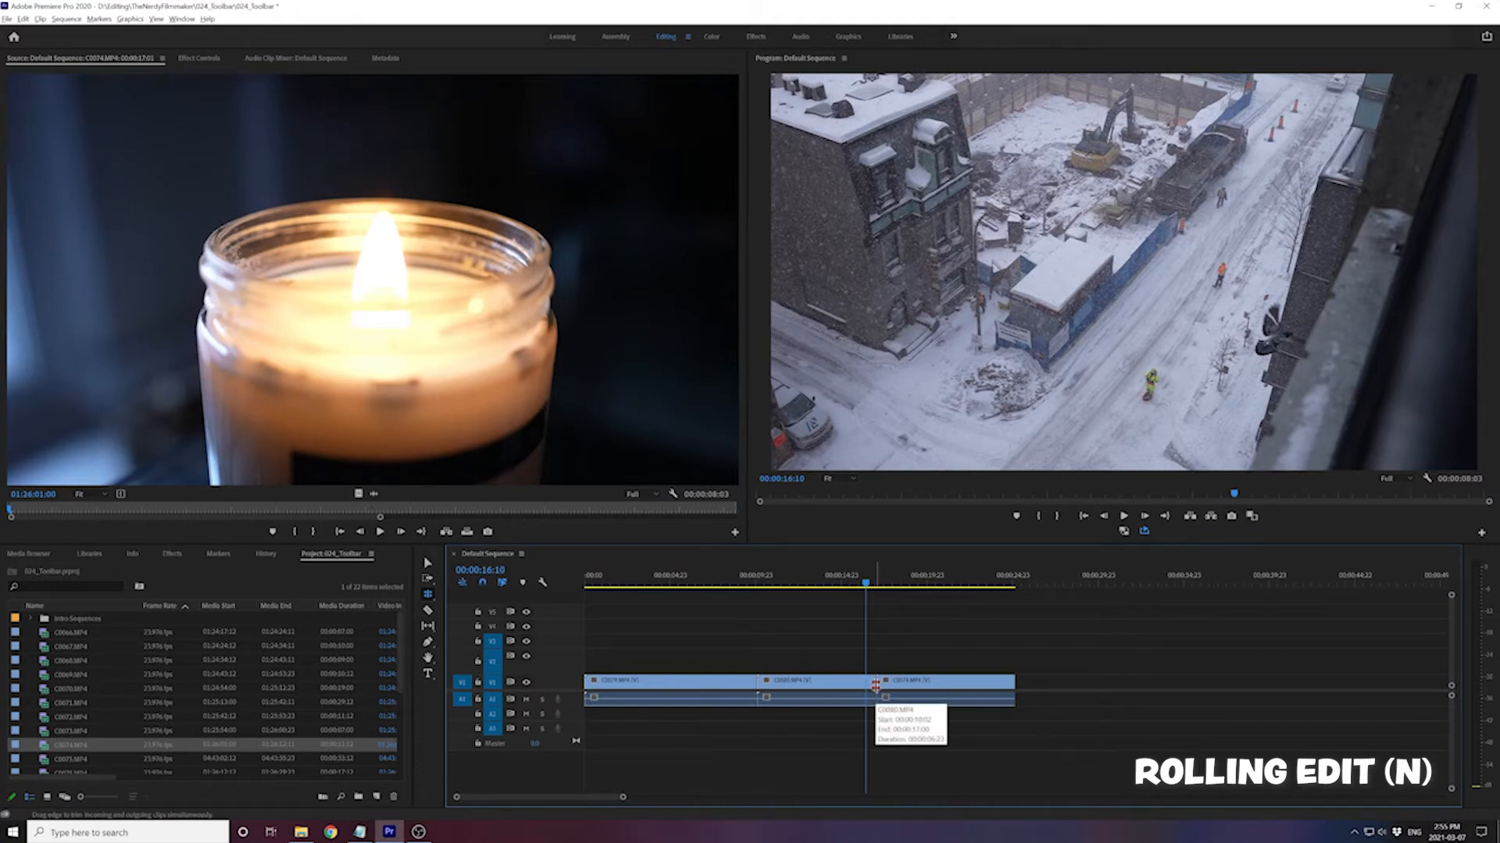
click(875, 685)
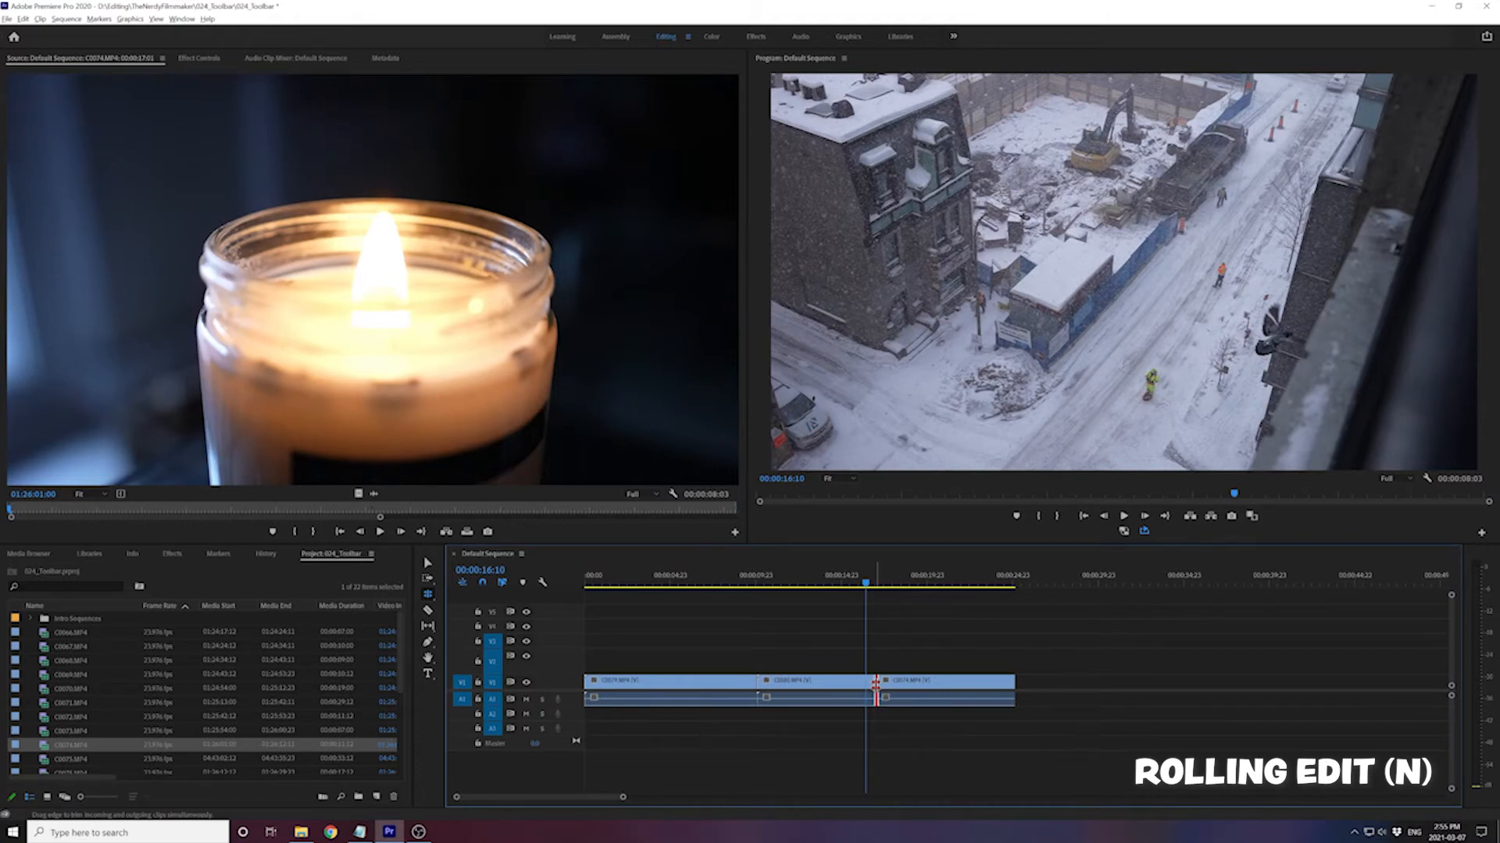
drag(876, 685, 901, 689)
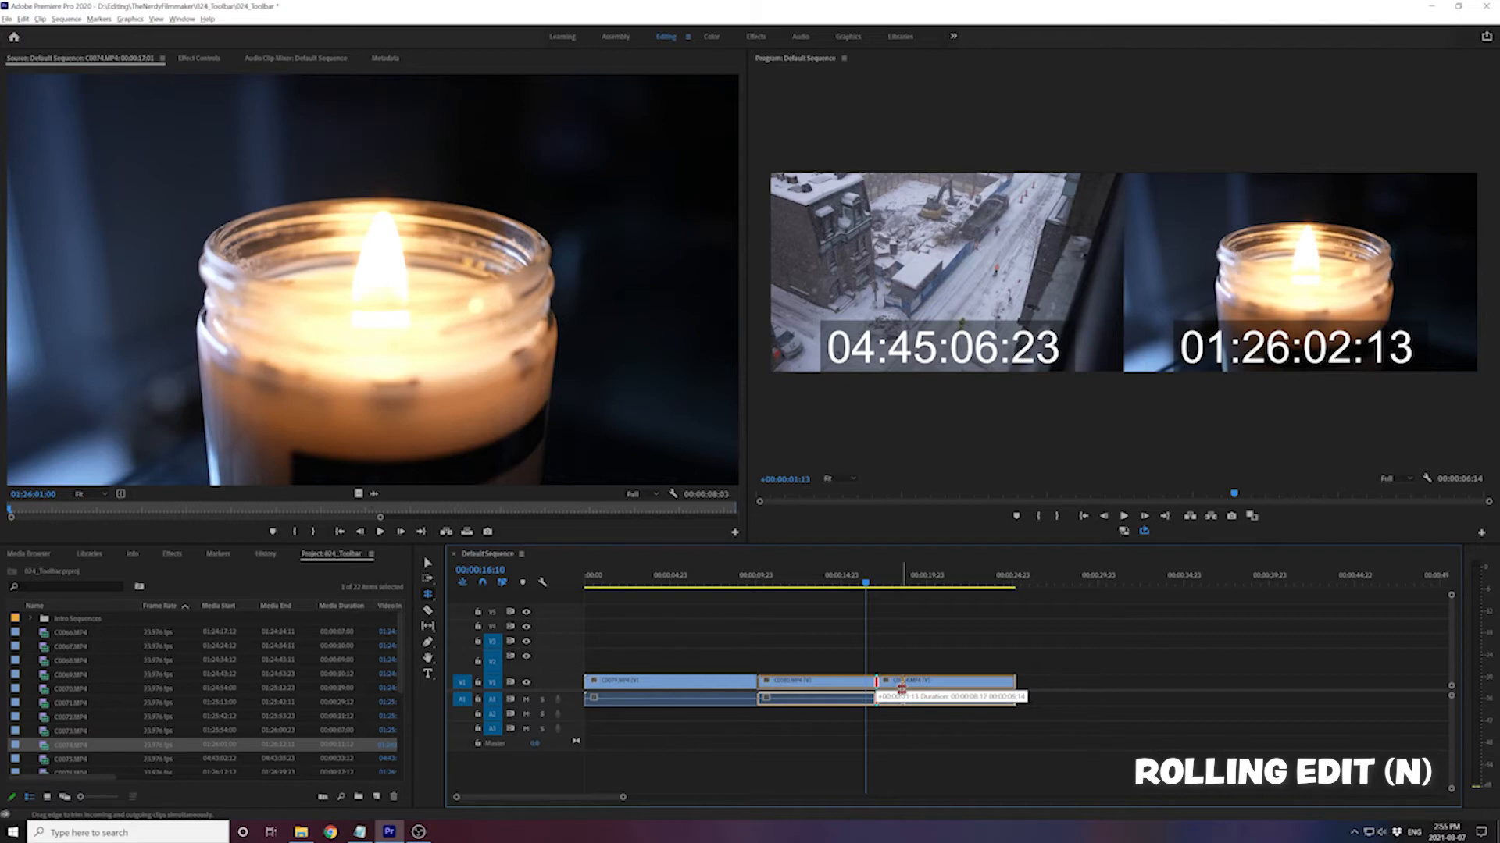
drag(901, 689, 901, 688)
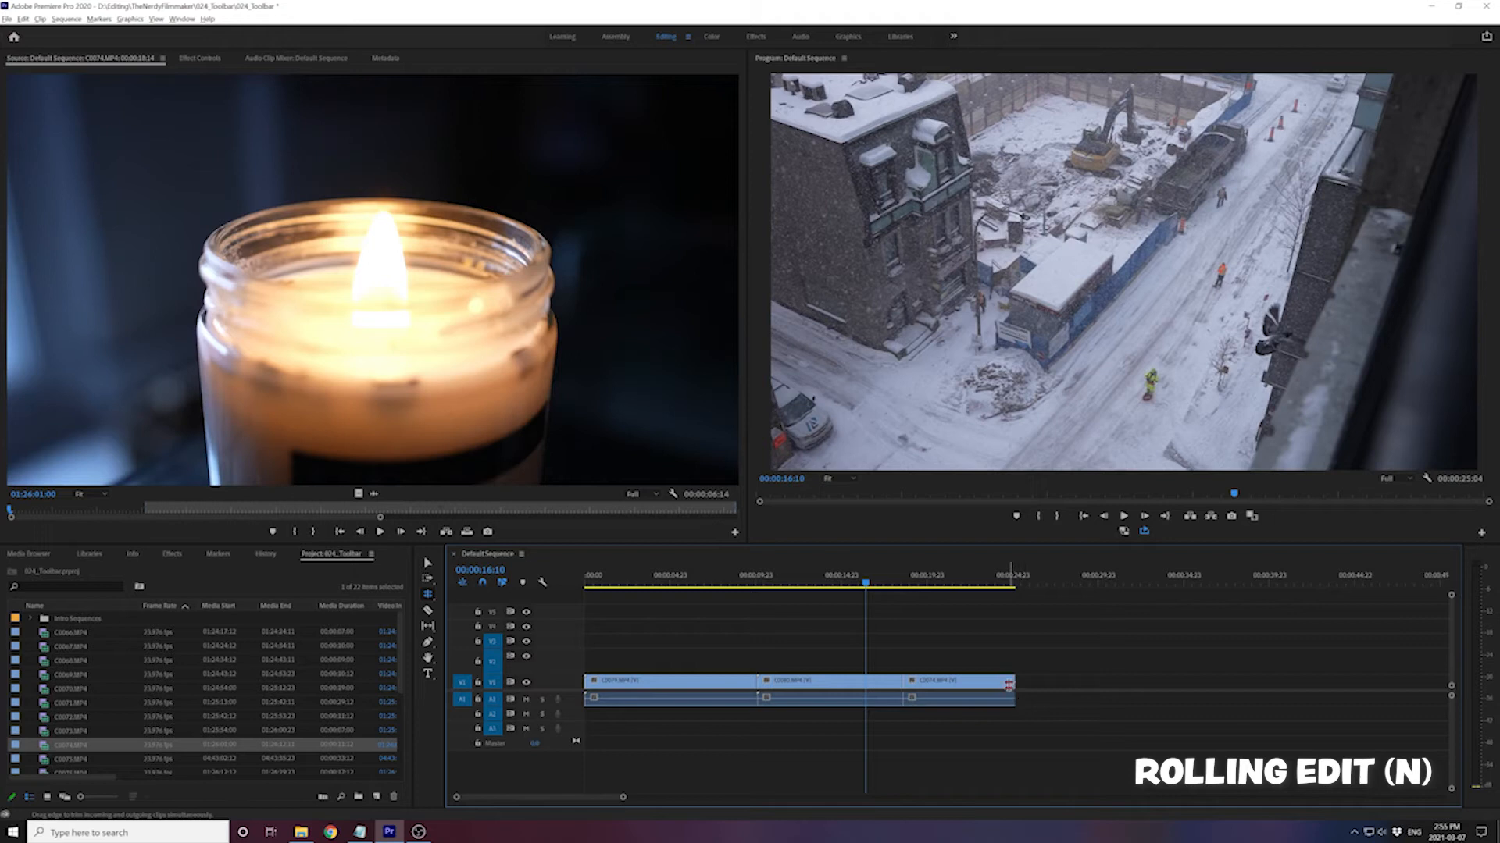
drag(904, 689, 888, 690)
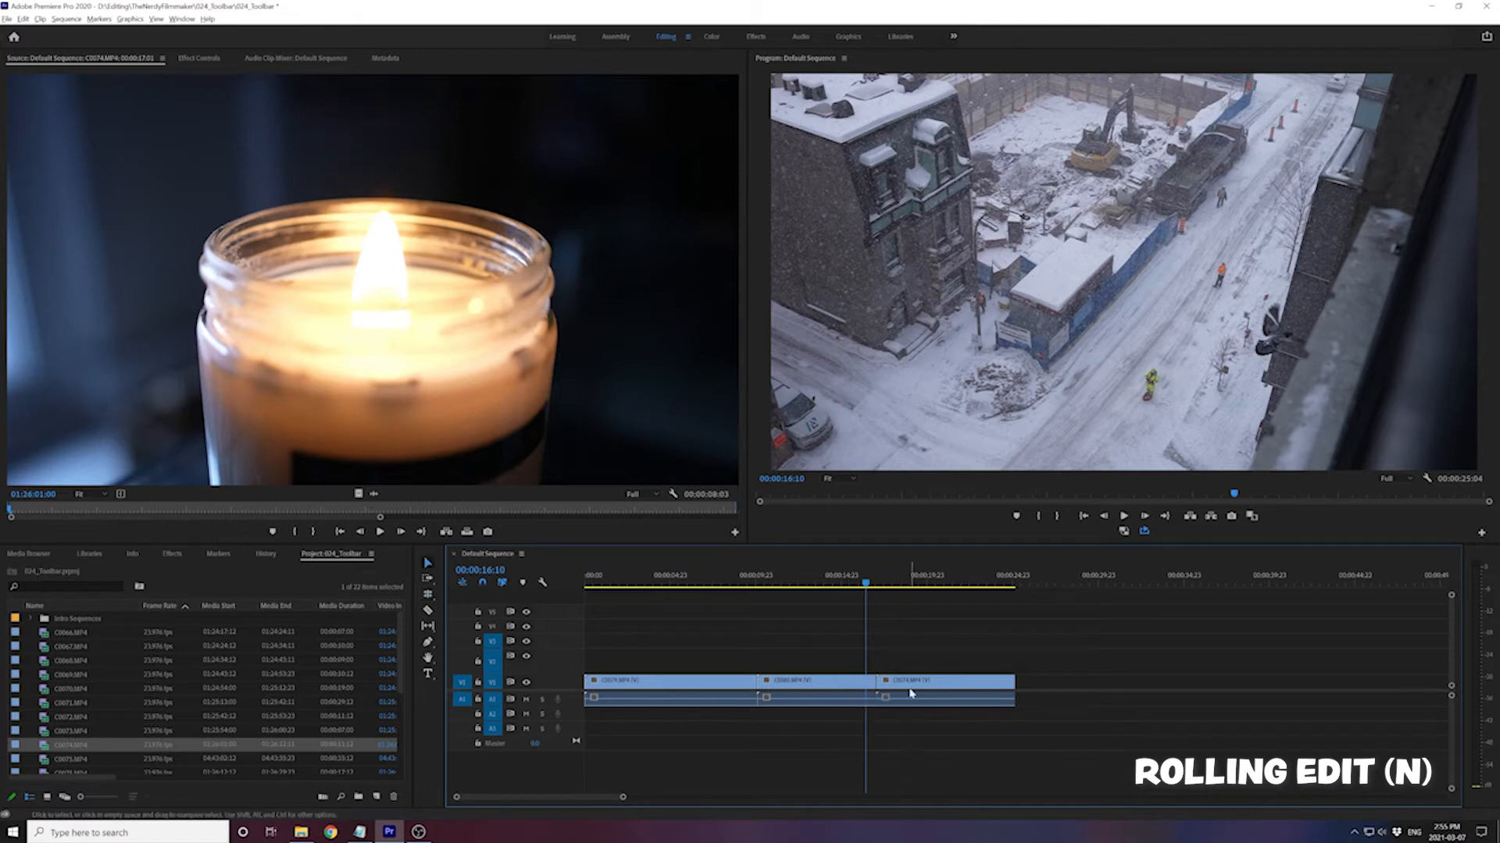
Roll the same cut about 1 second later with the Selection tool, undo it, and roll the cut later again with Rolling Edit
drag(884, 682, 895, 683)
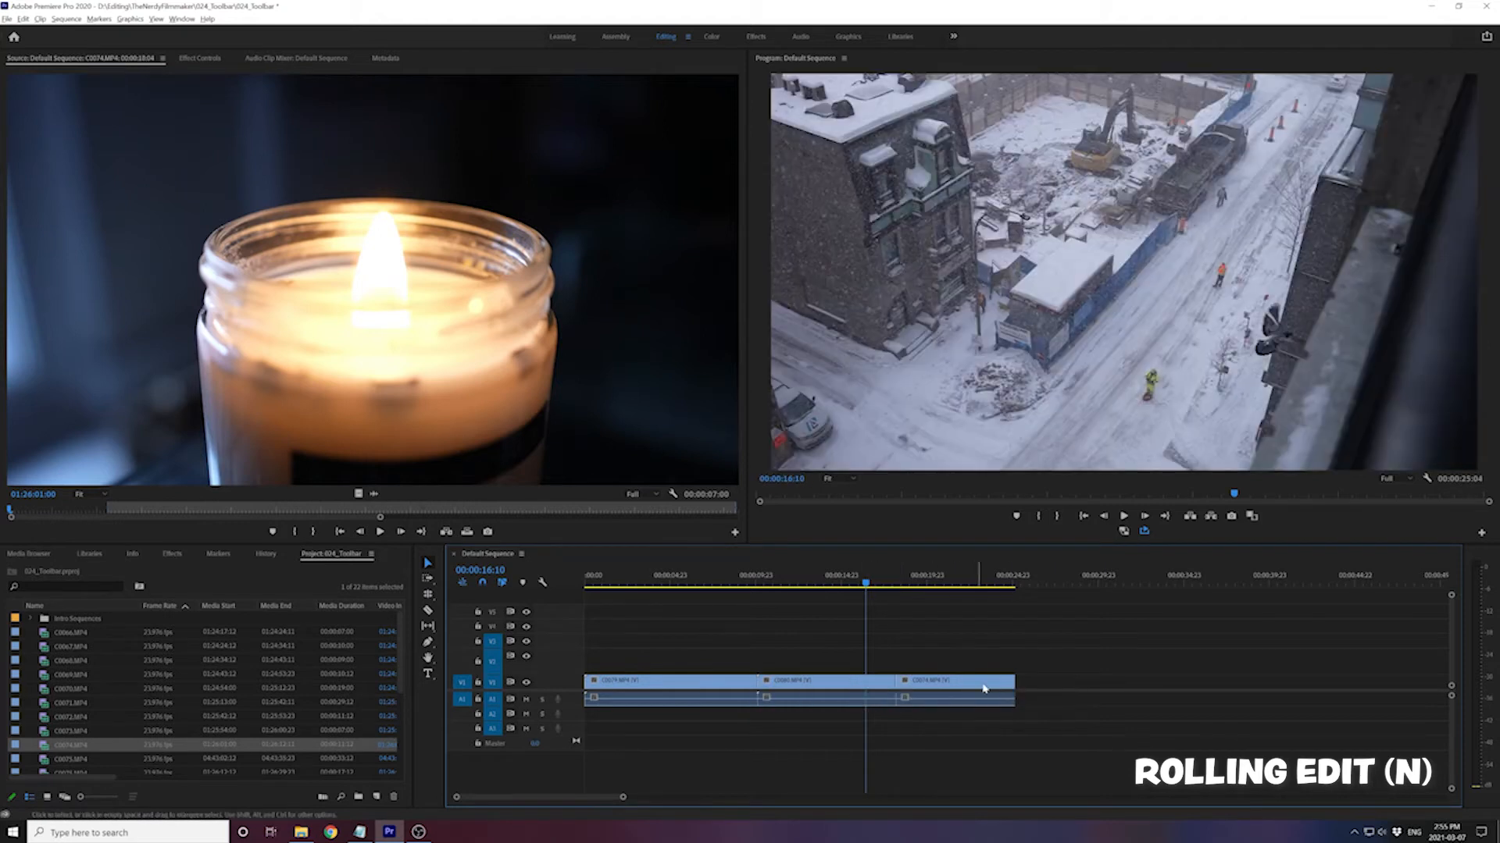
key(ctrl+z)
key(ctrl+z)
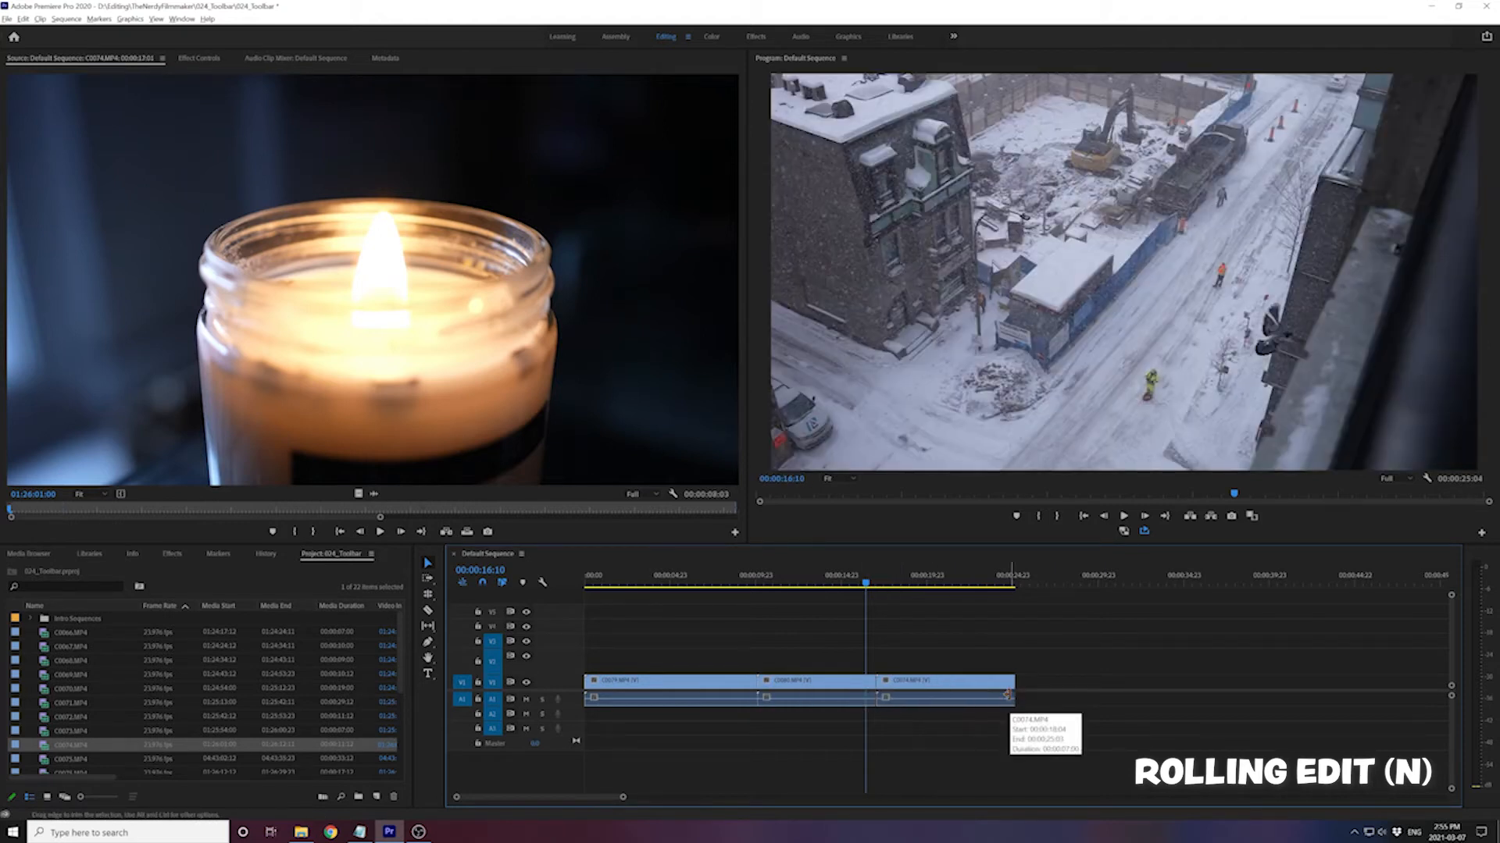
key(n)
drag(880, 683, 920, 694)
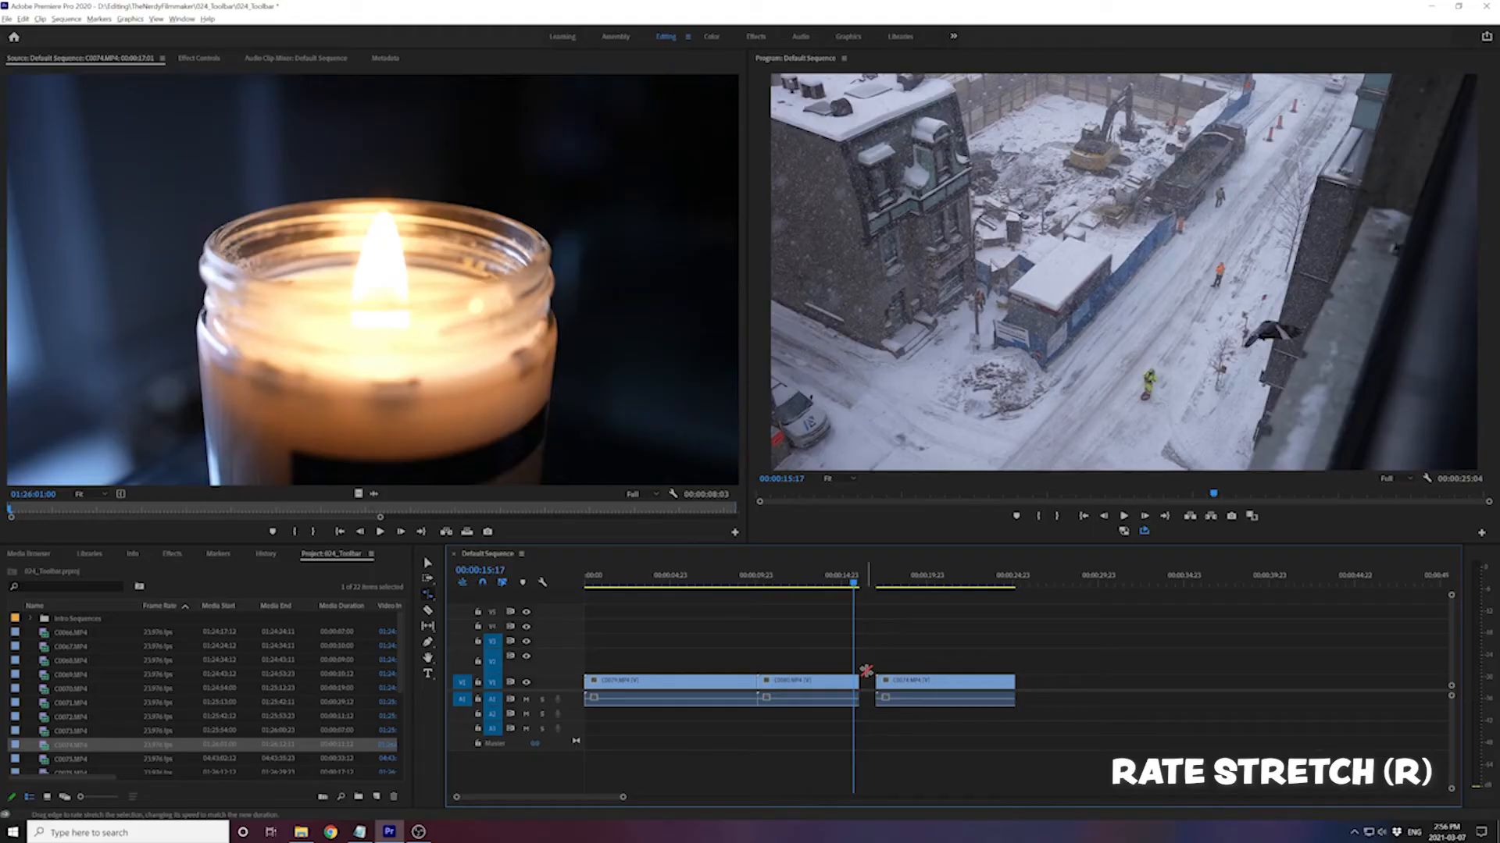
Stretch the second clip's end by 1 second with Rate Stretch to close the gap, play it back, and undo and redo the stretch
drag(861, 682, 863, 682)
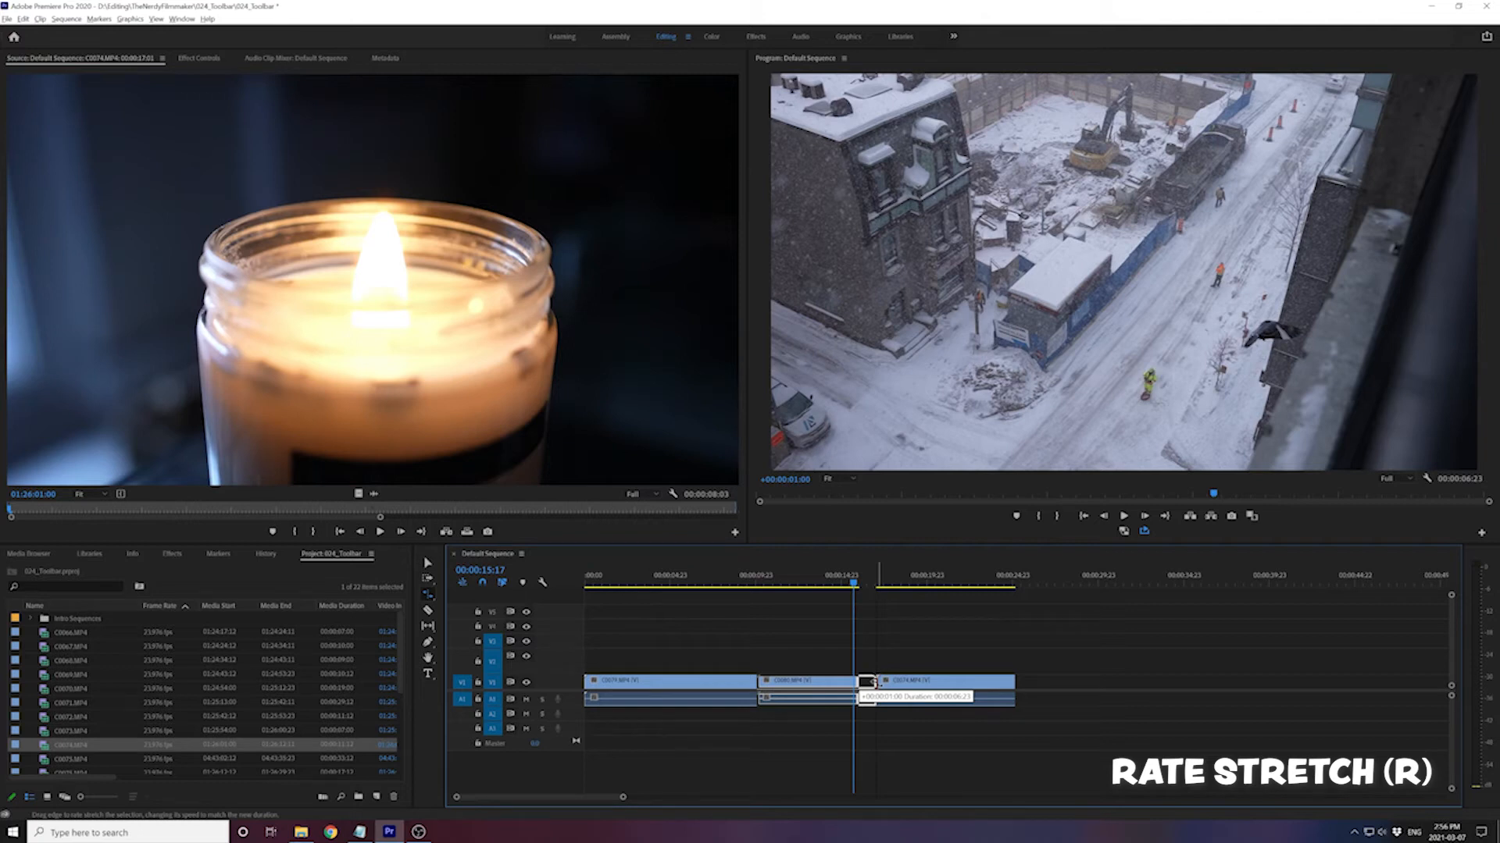
drag(868, 683, 875, 684)
key(Up)
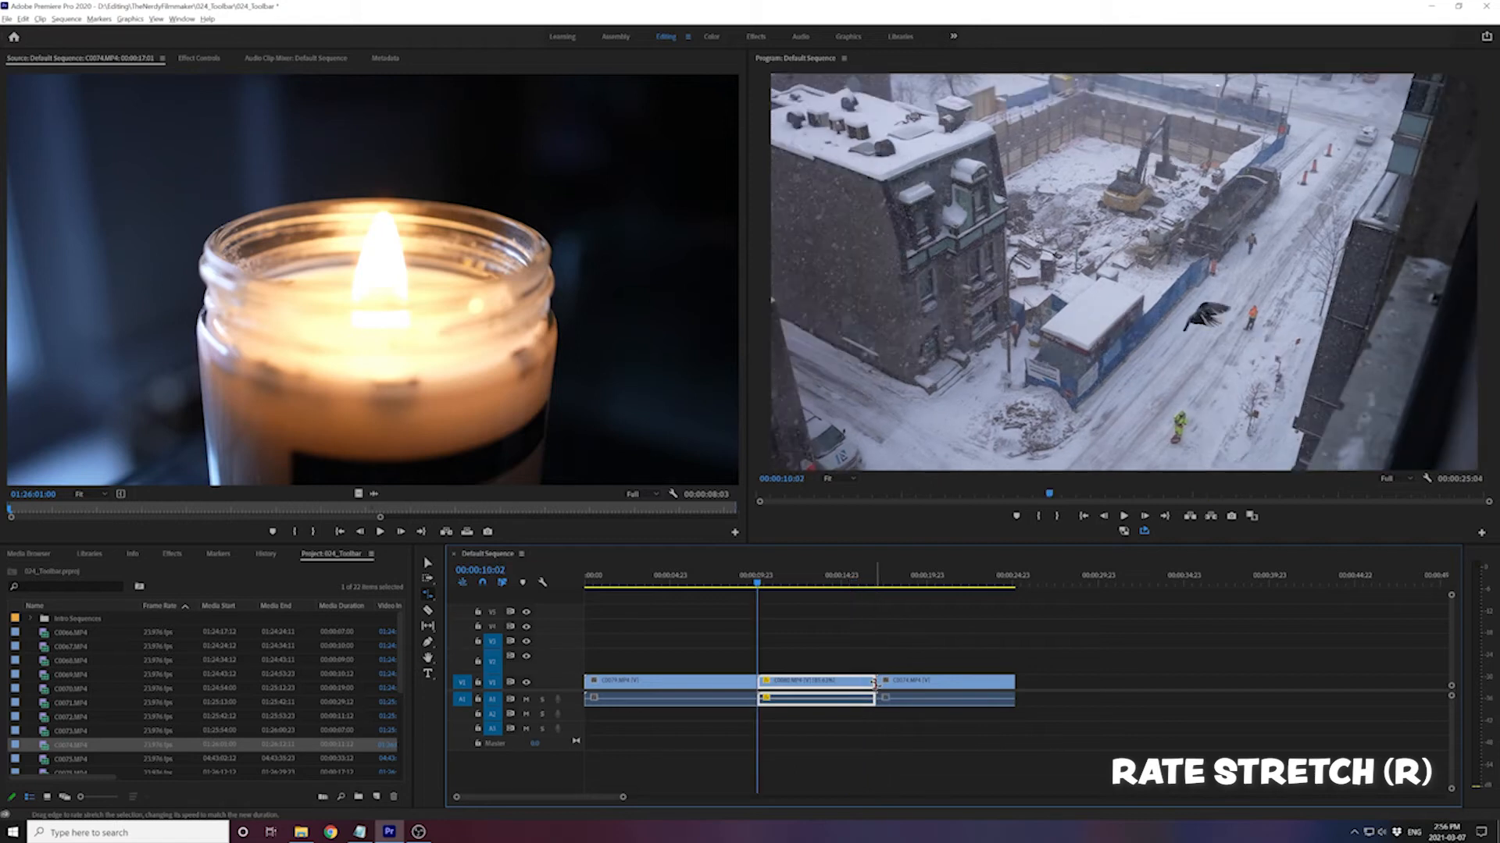
key(space)
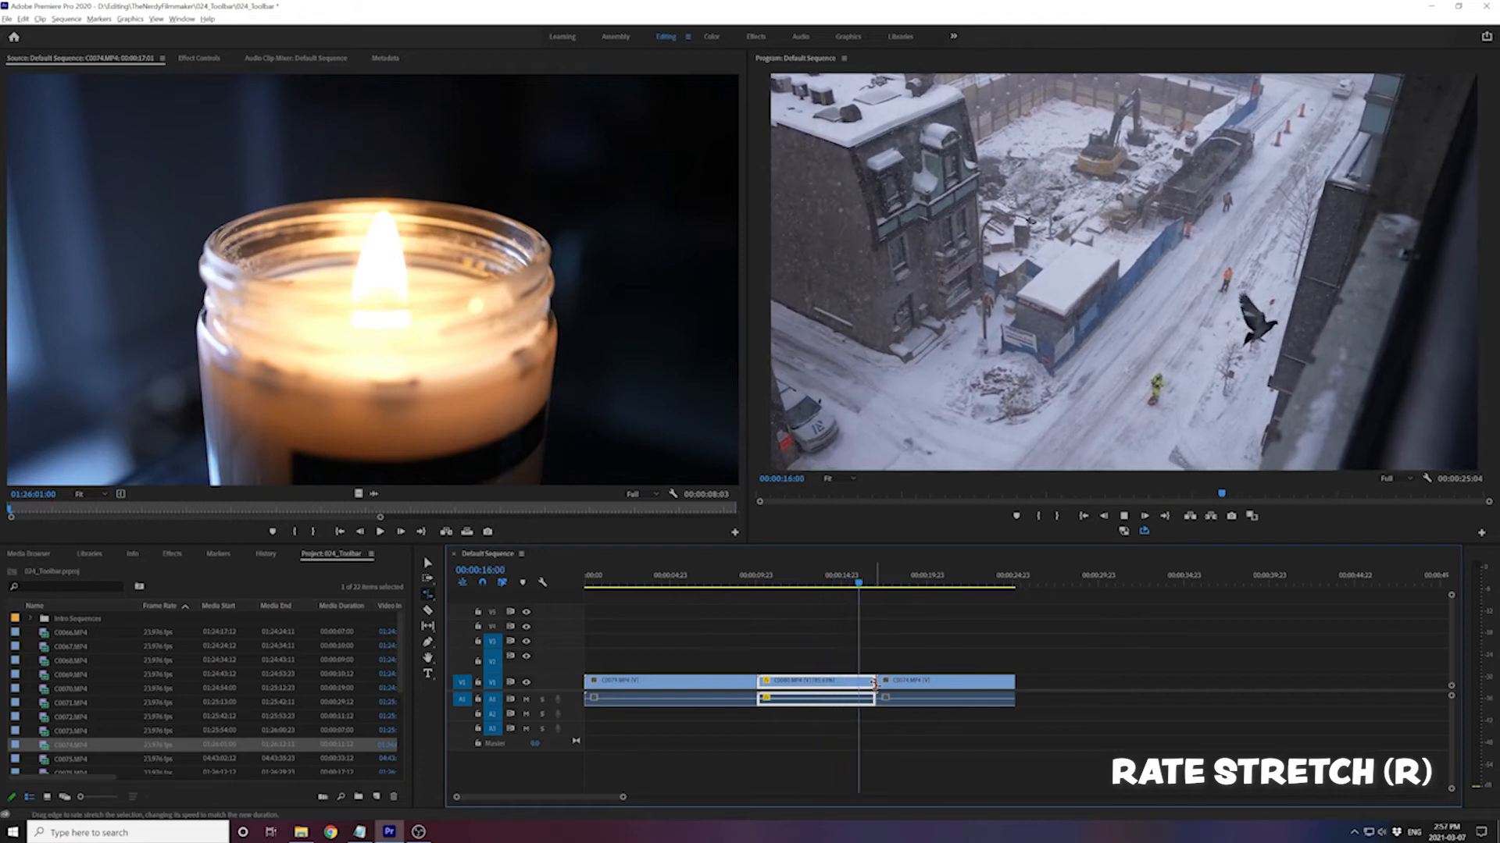
key(ctrl+z)
key(ctrl+shift+z)
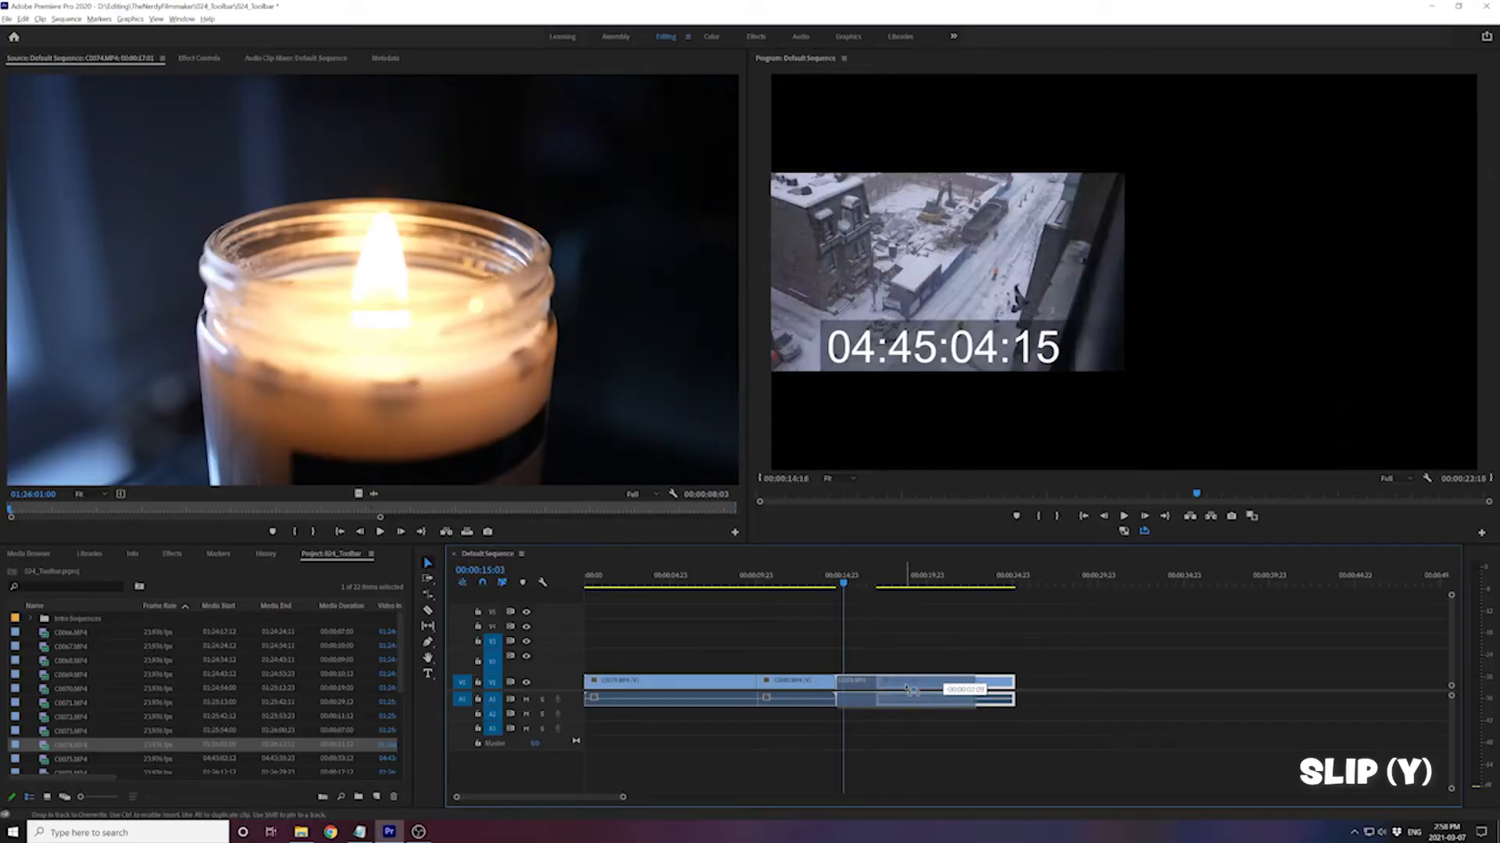
Move the candle clip earlier against the shortened second clip's end, and play the sequence from 00:00:09:23
drag(976, 687, 754, 587)
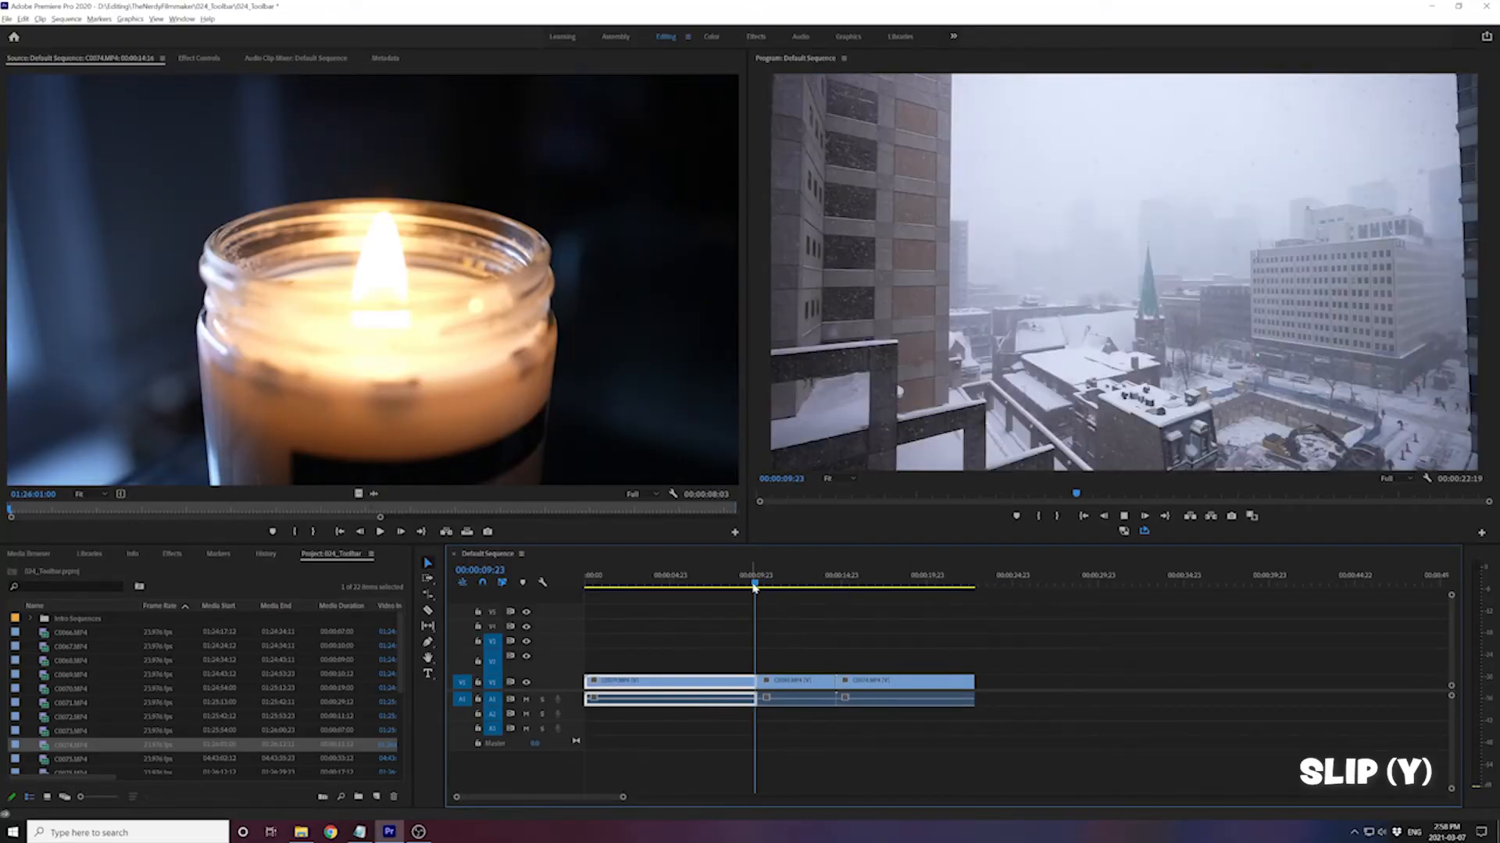
key(space)
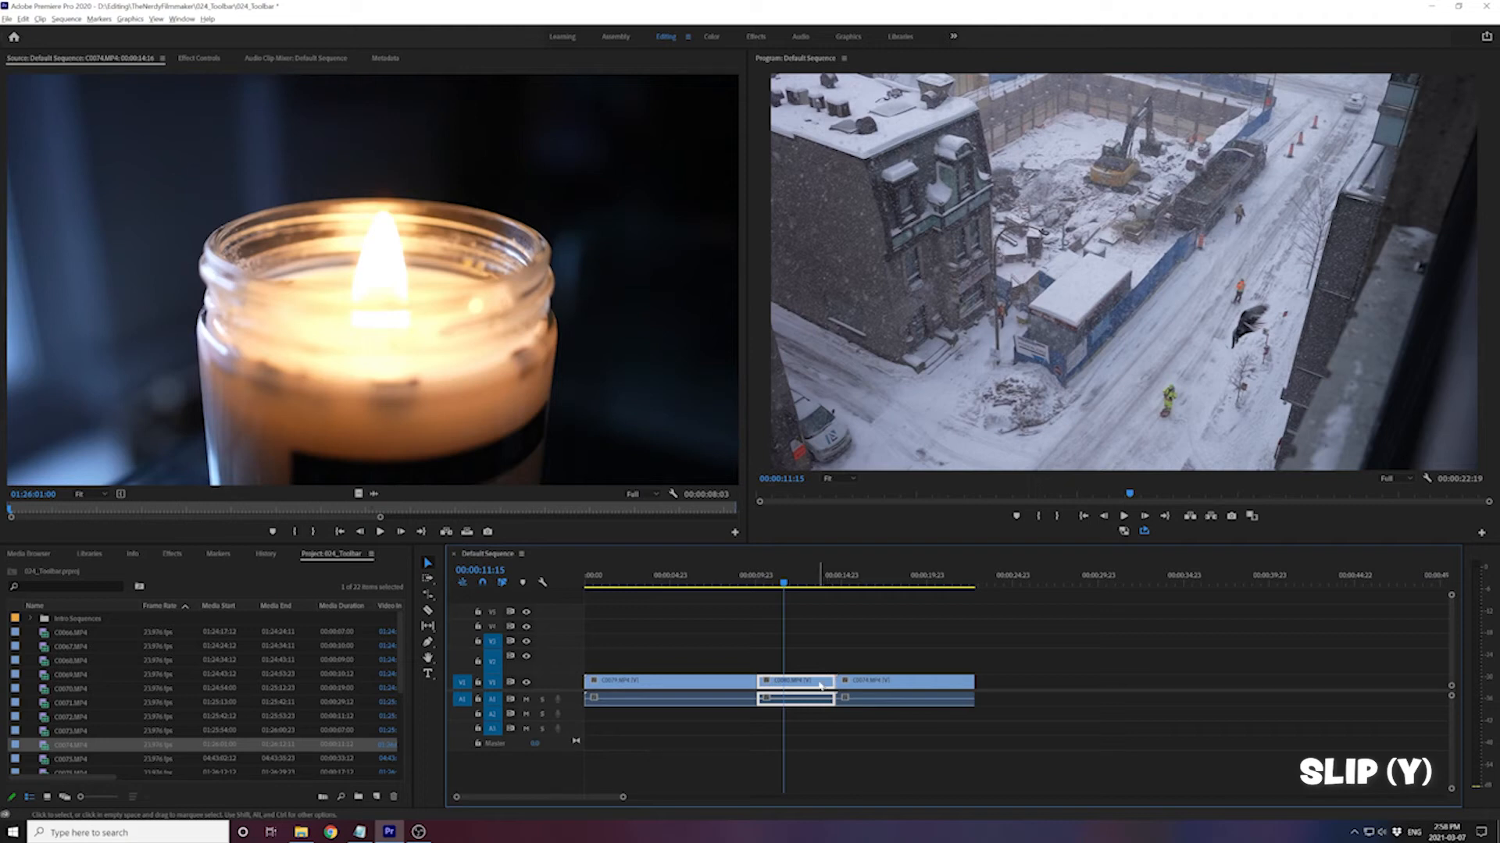
Move the second clip up to V2 and A2, and extend its end and start to reveal the unused footage
drag(816, 685, 805, 725)
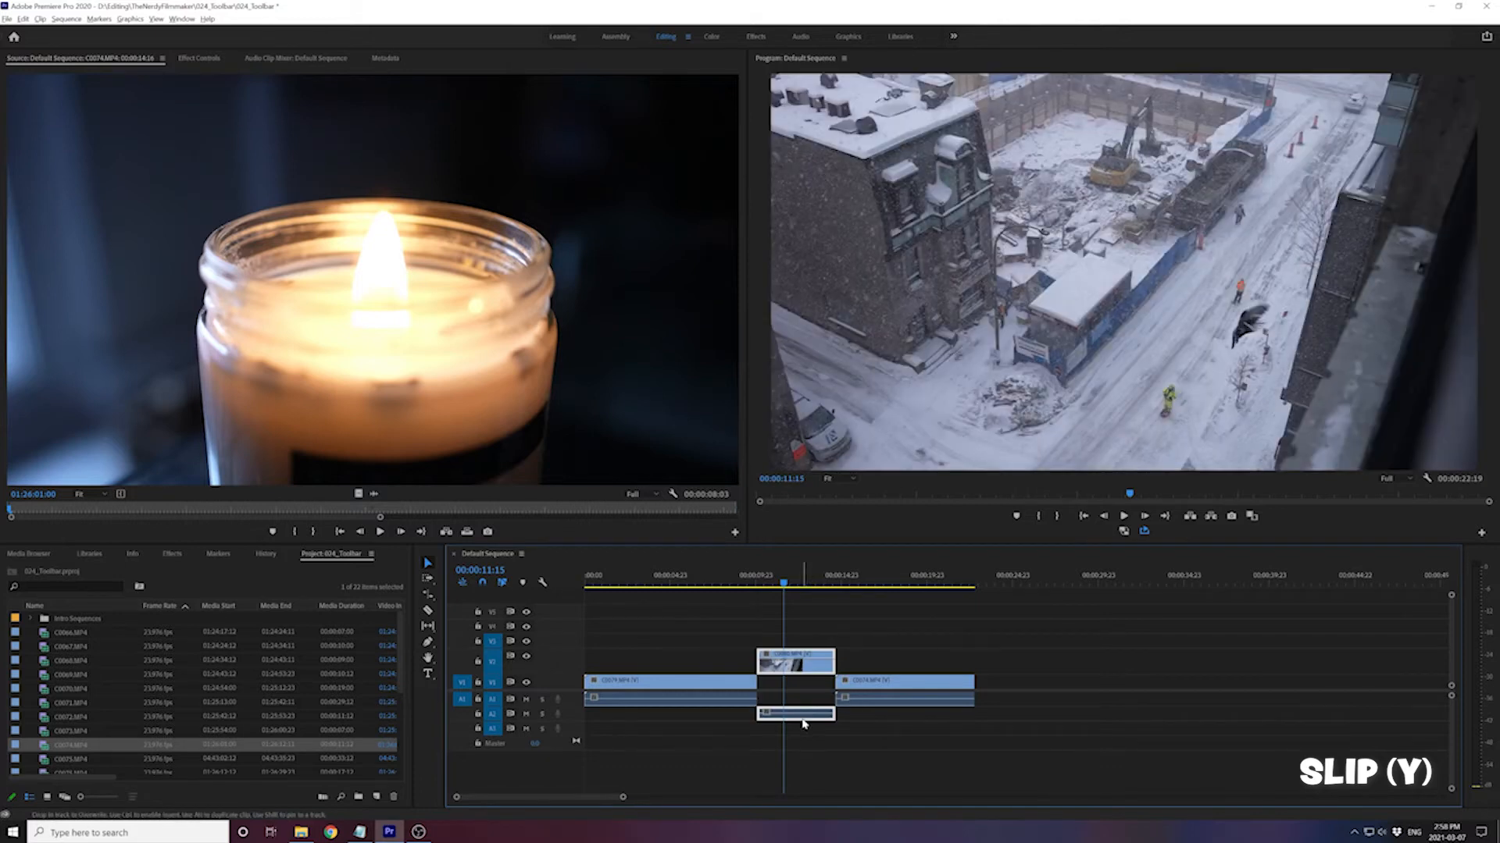
drag(835, 660, 886, 660)
drag(757, 662, 793, 680)
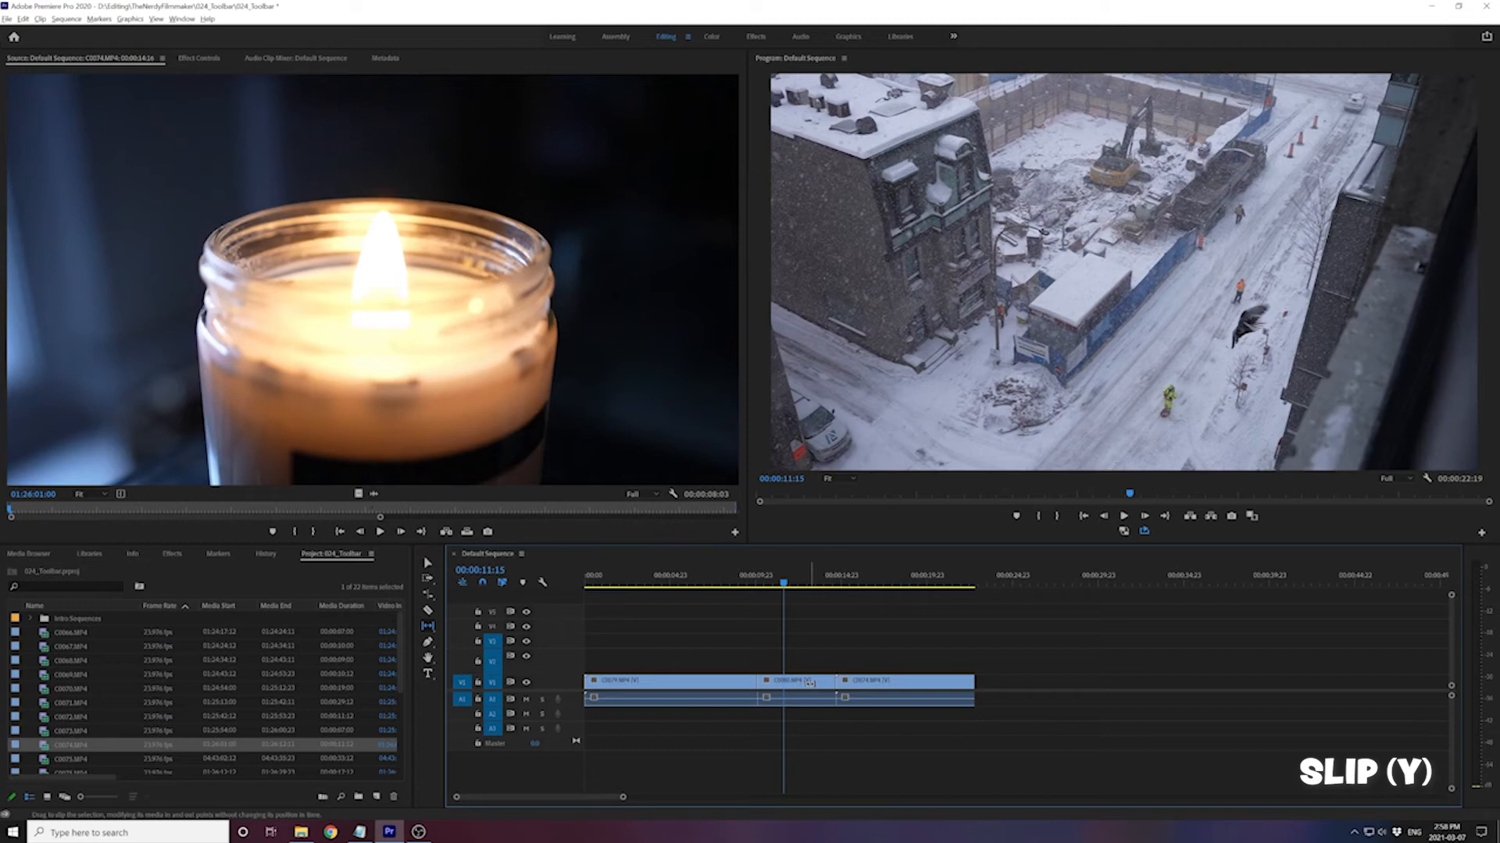
Slip the second clip's content to a later part of its footage, keeping its position in the sequence
click(808, 682)
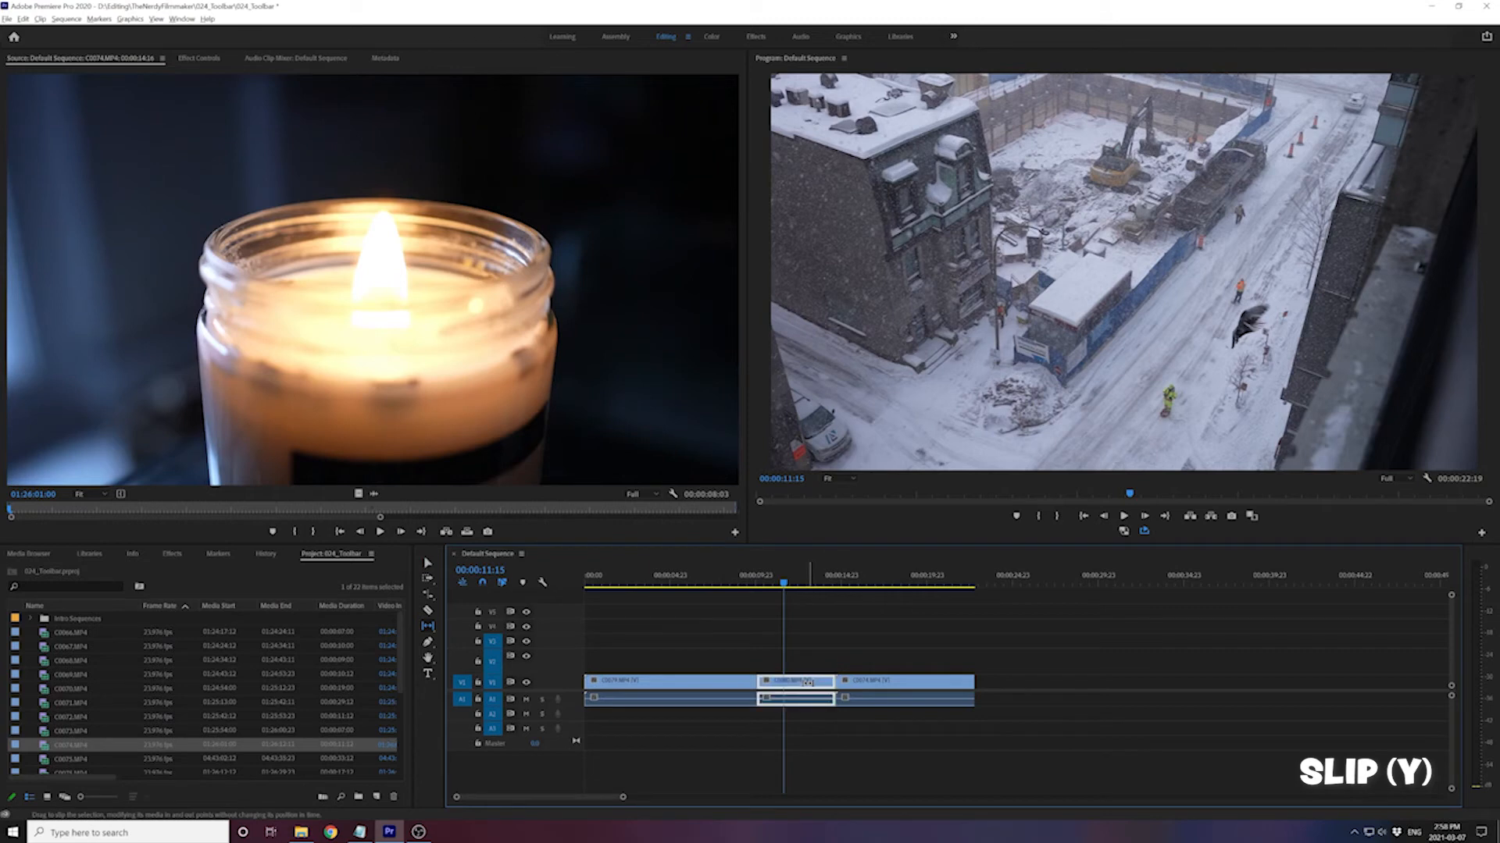
drag(808, 683, 735, 699)
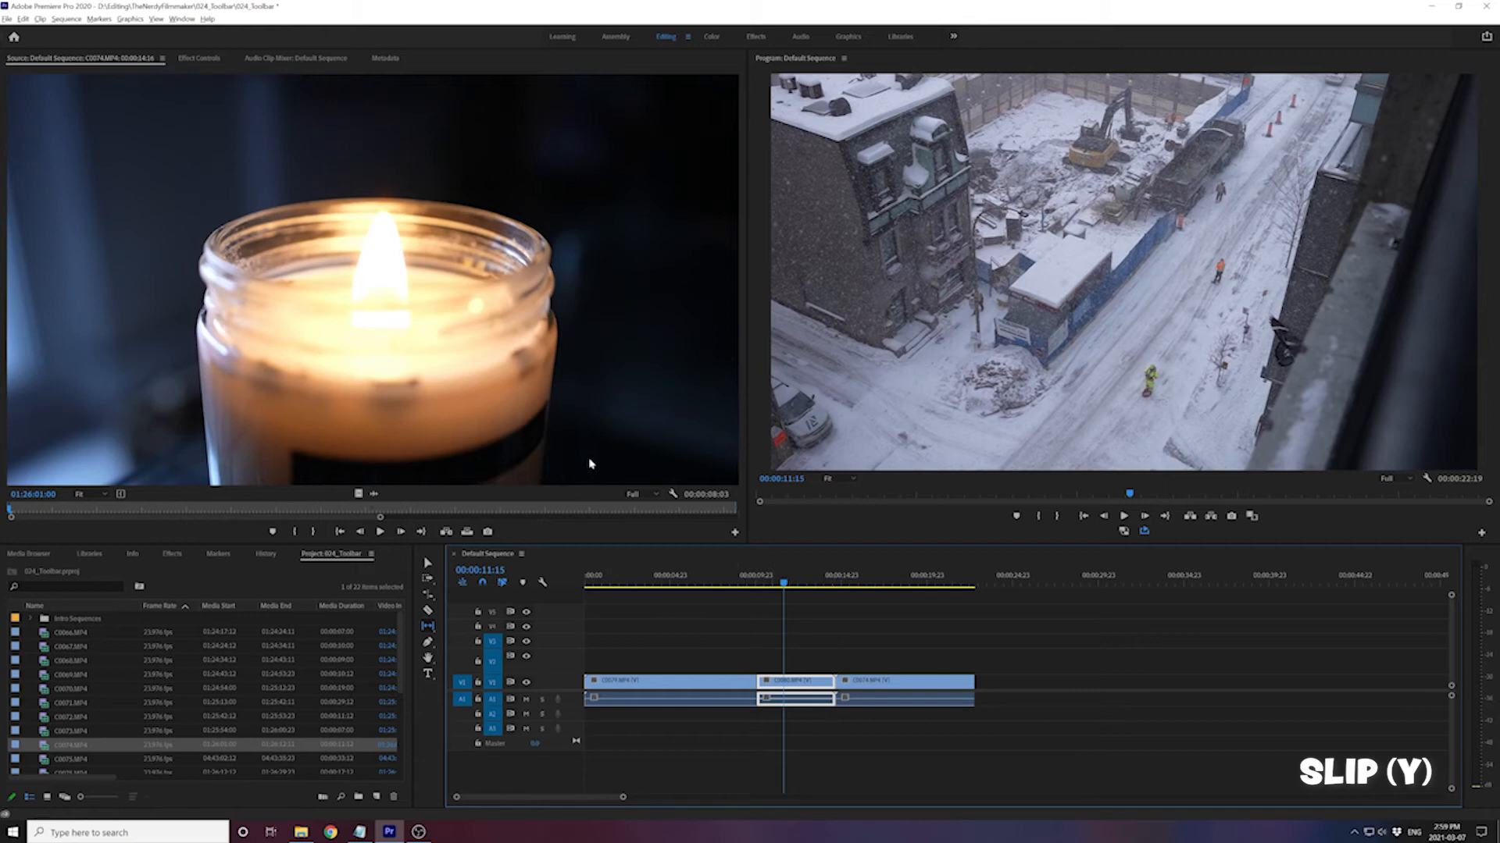
Open C0074.MP4 in the Source monitor, mark an in-to-out range of about 3 seconds 6 frames, and add it to V1 beyond the last clip
click(482, 393)
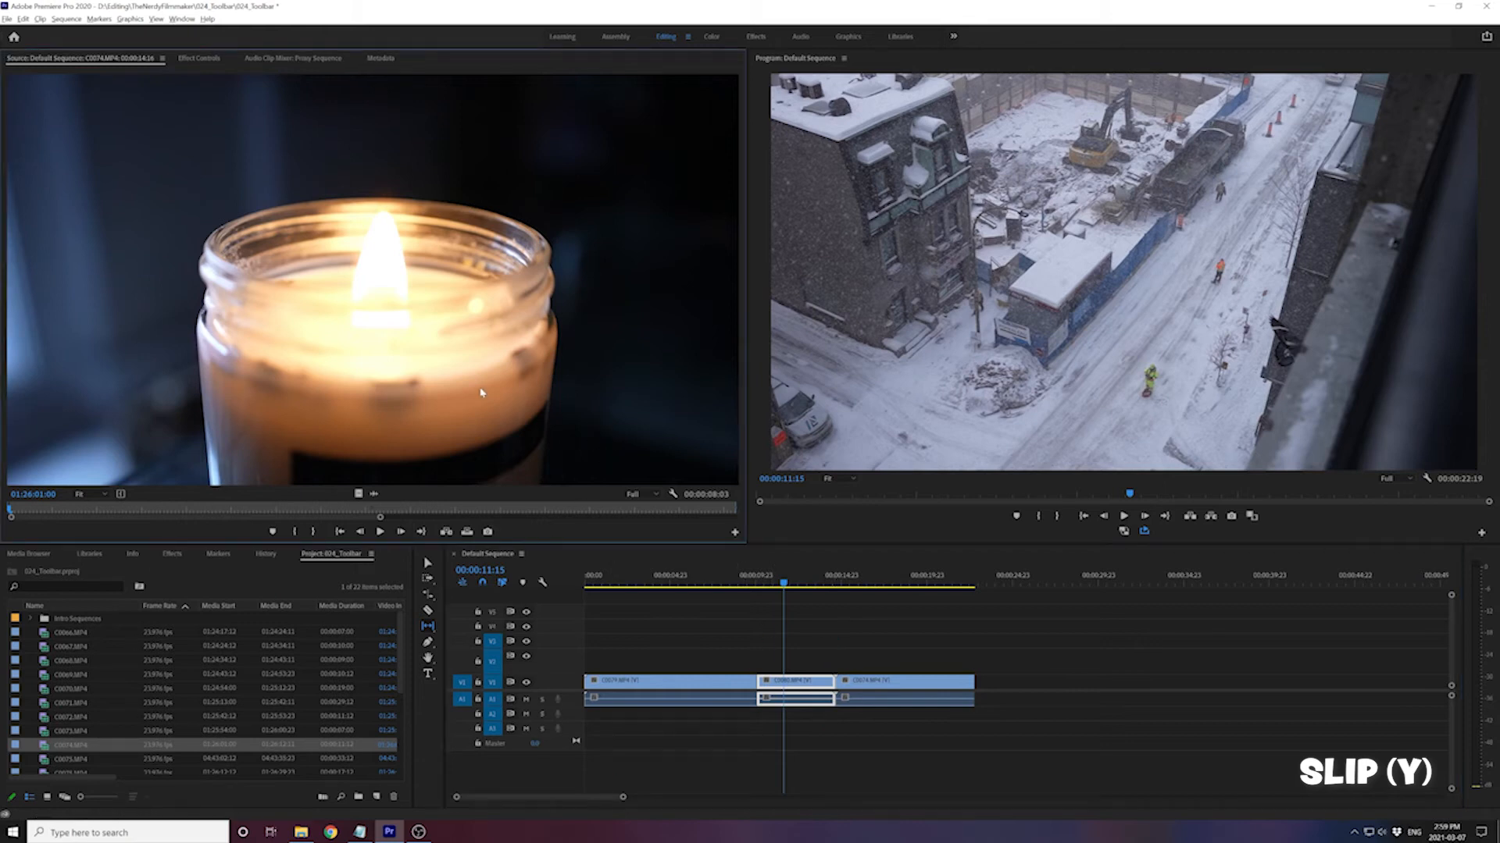
double_click(45, 748)
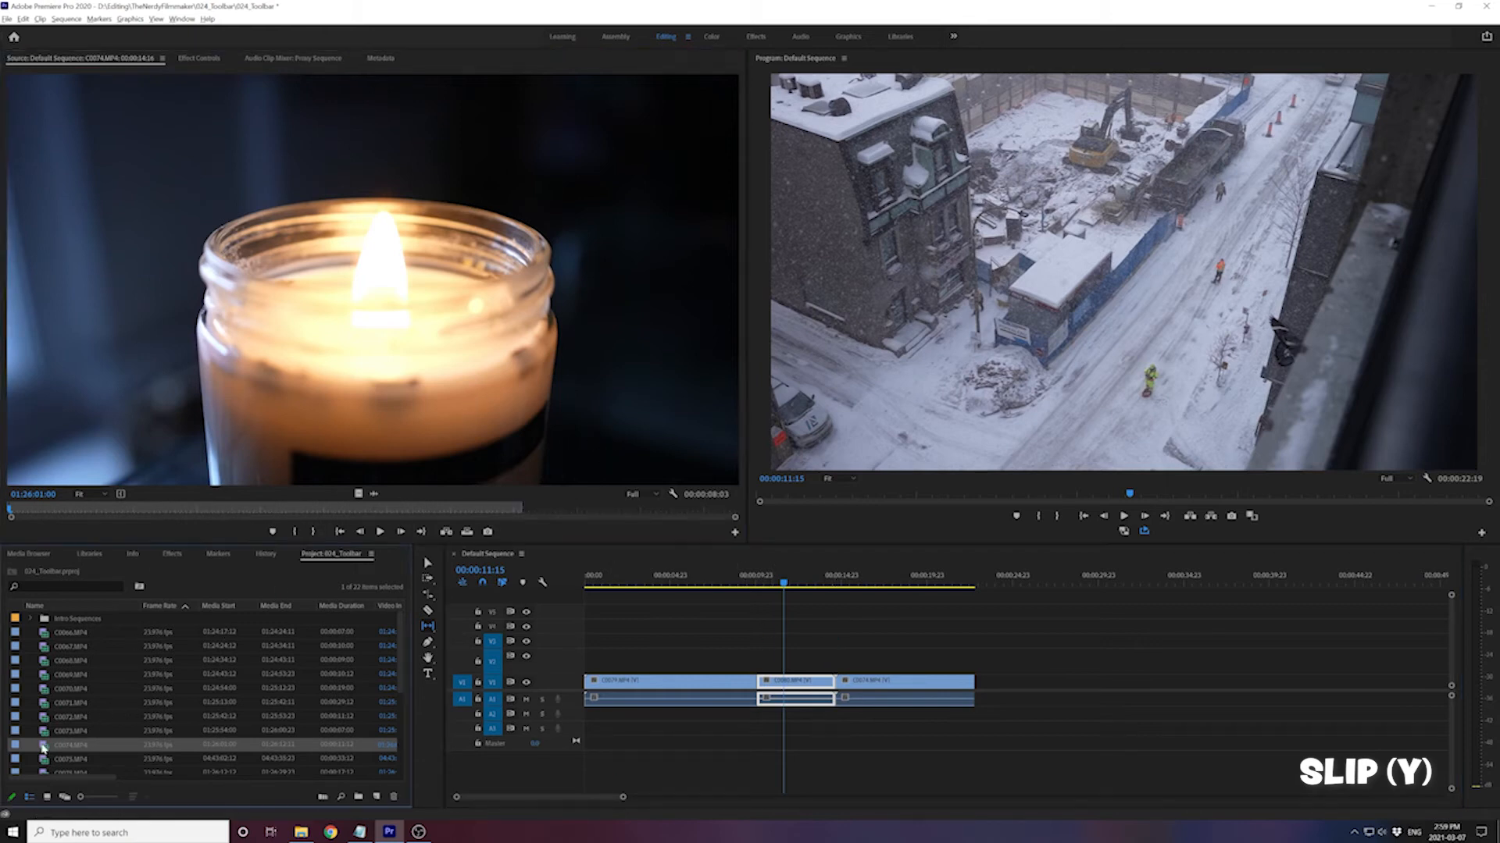
mouse_move(153, 512)
mouse_down()
mouse_move(240, 512)
mouse_move(151, 512)
mouse_up()
key(i)
click(354, 511)
key(o)
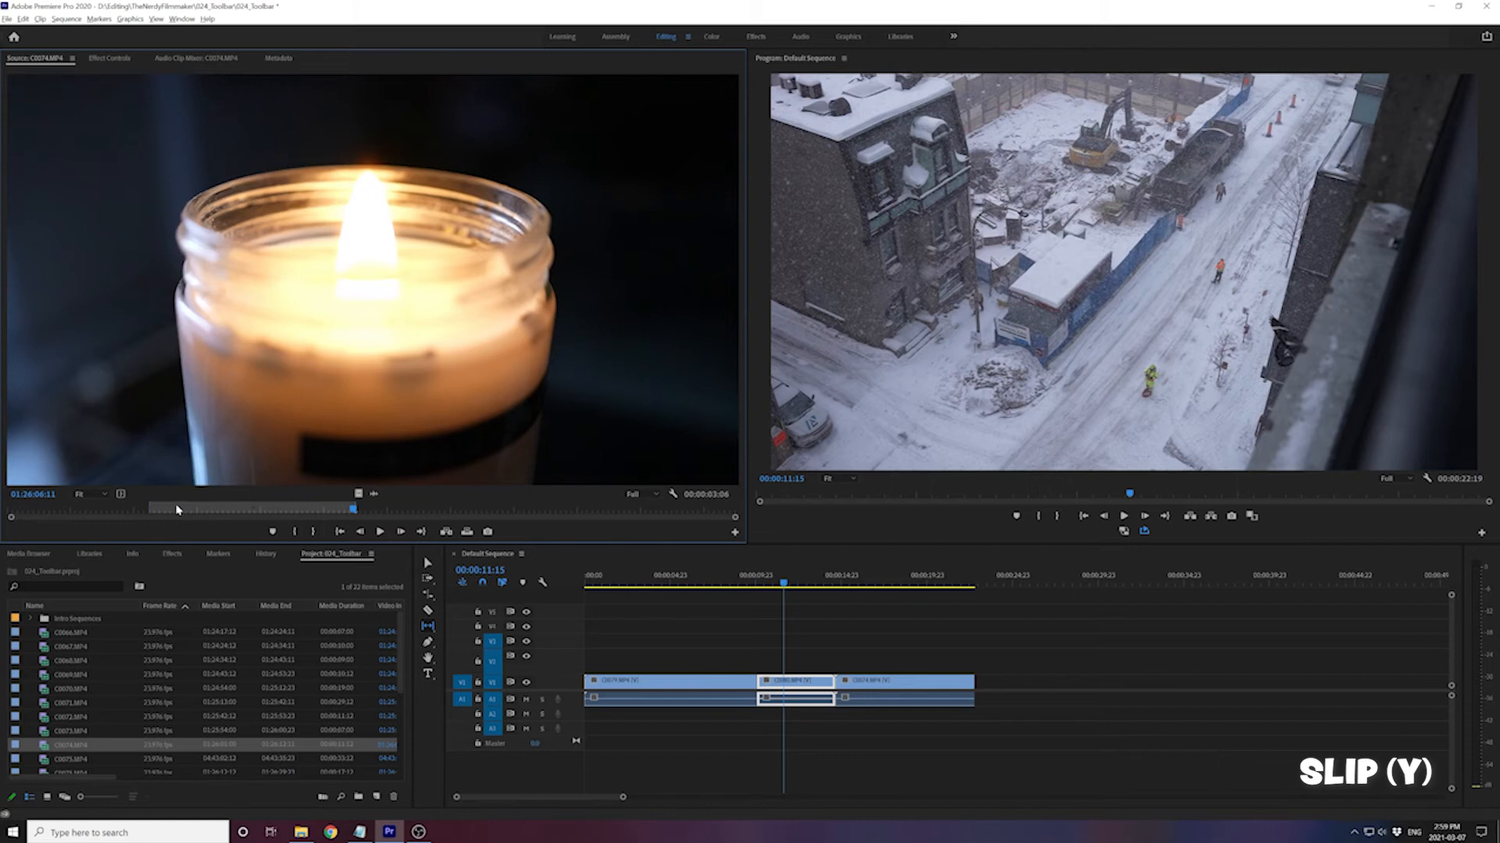
drag(655, 451, 1007, 681)
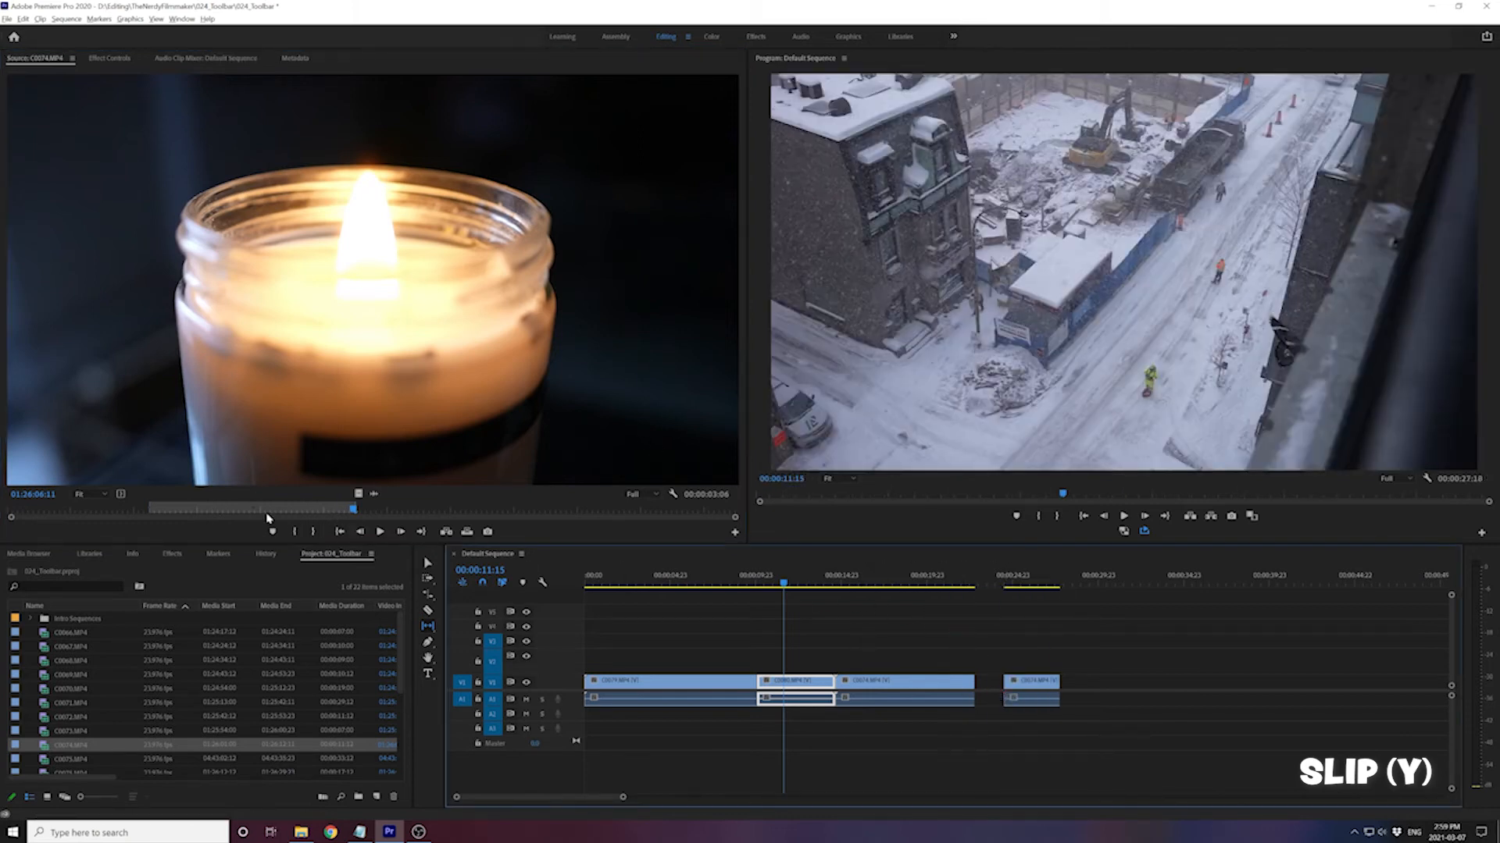
Shift the marked range of C0074.MP4 later in the Source monitor without changing its length, and preview the footage
drag(252, 506, 258, 510)
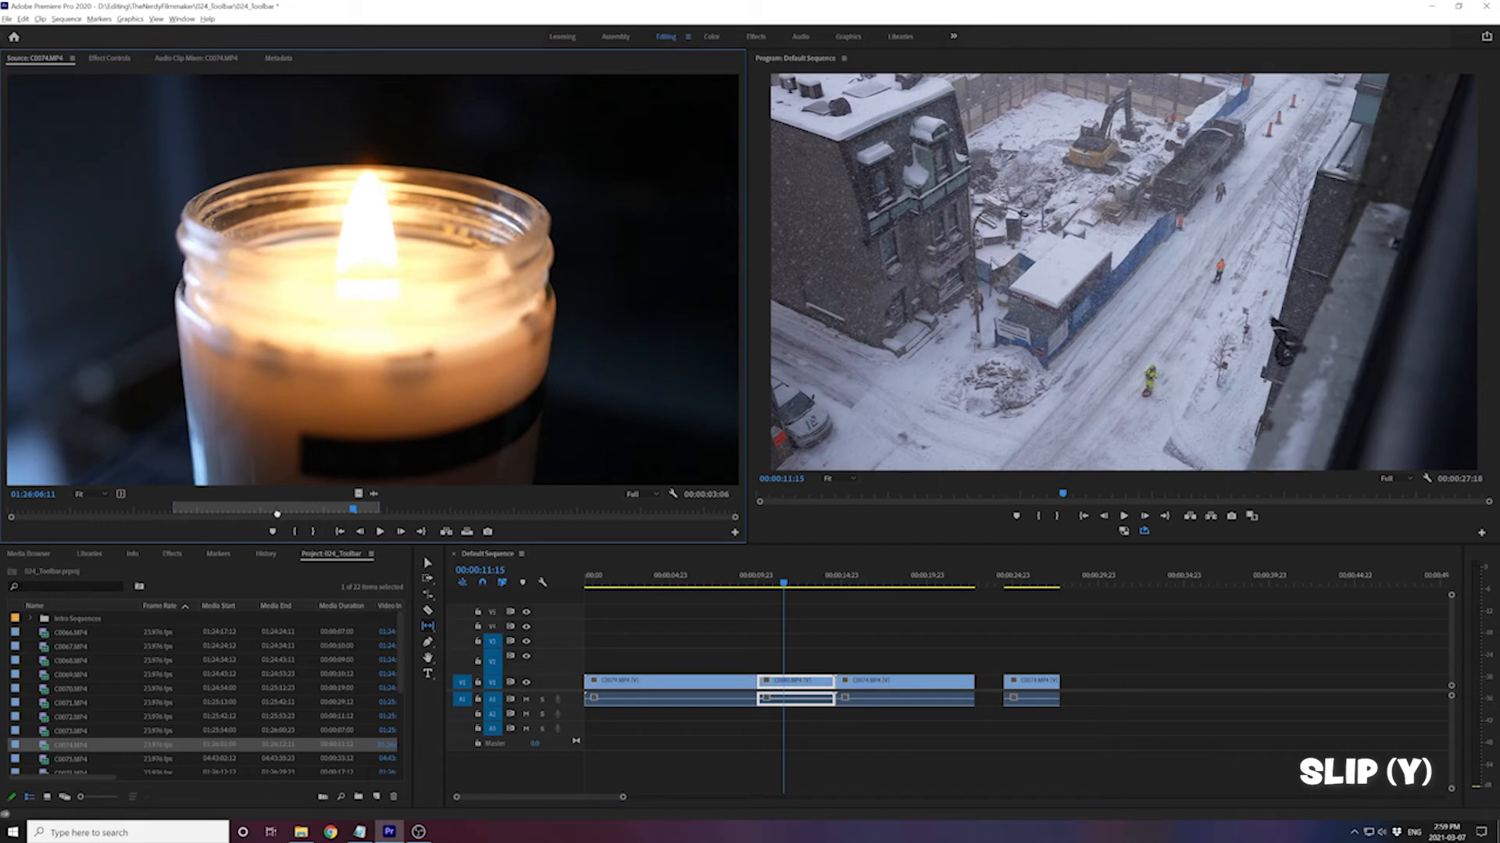
drag(277, 514, 504, 520)
key(space)
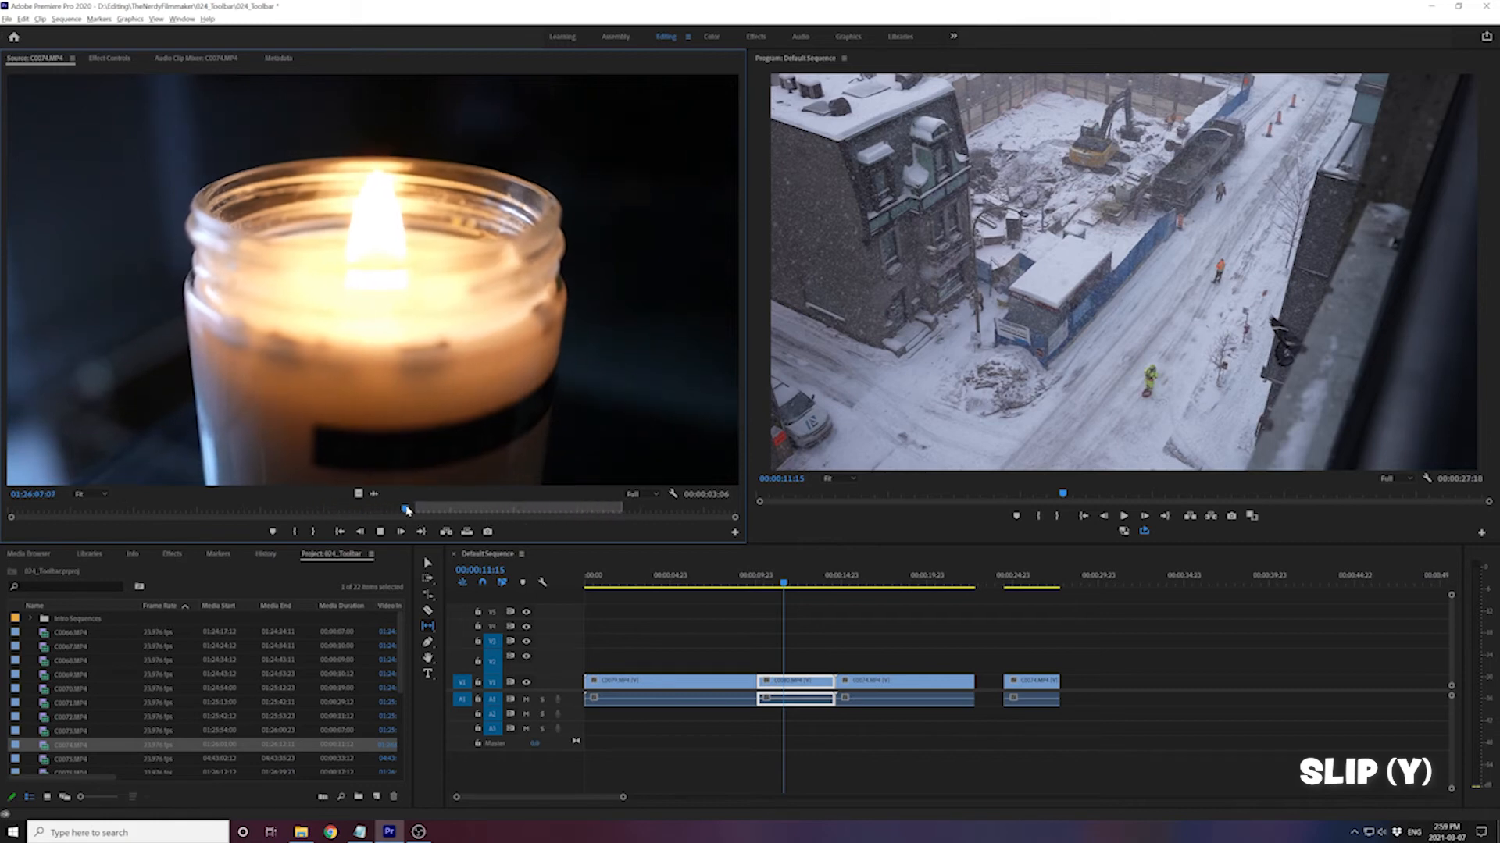
key(space)
click(916, 651)
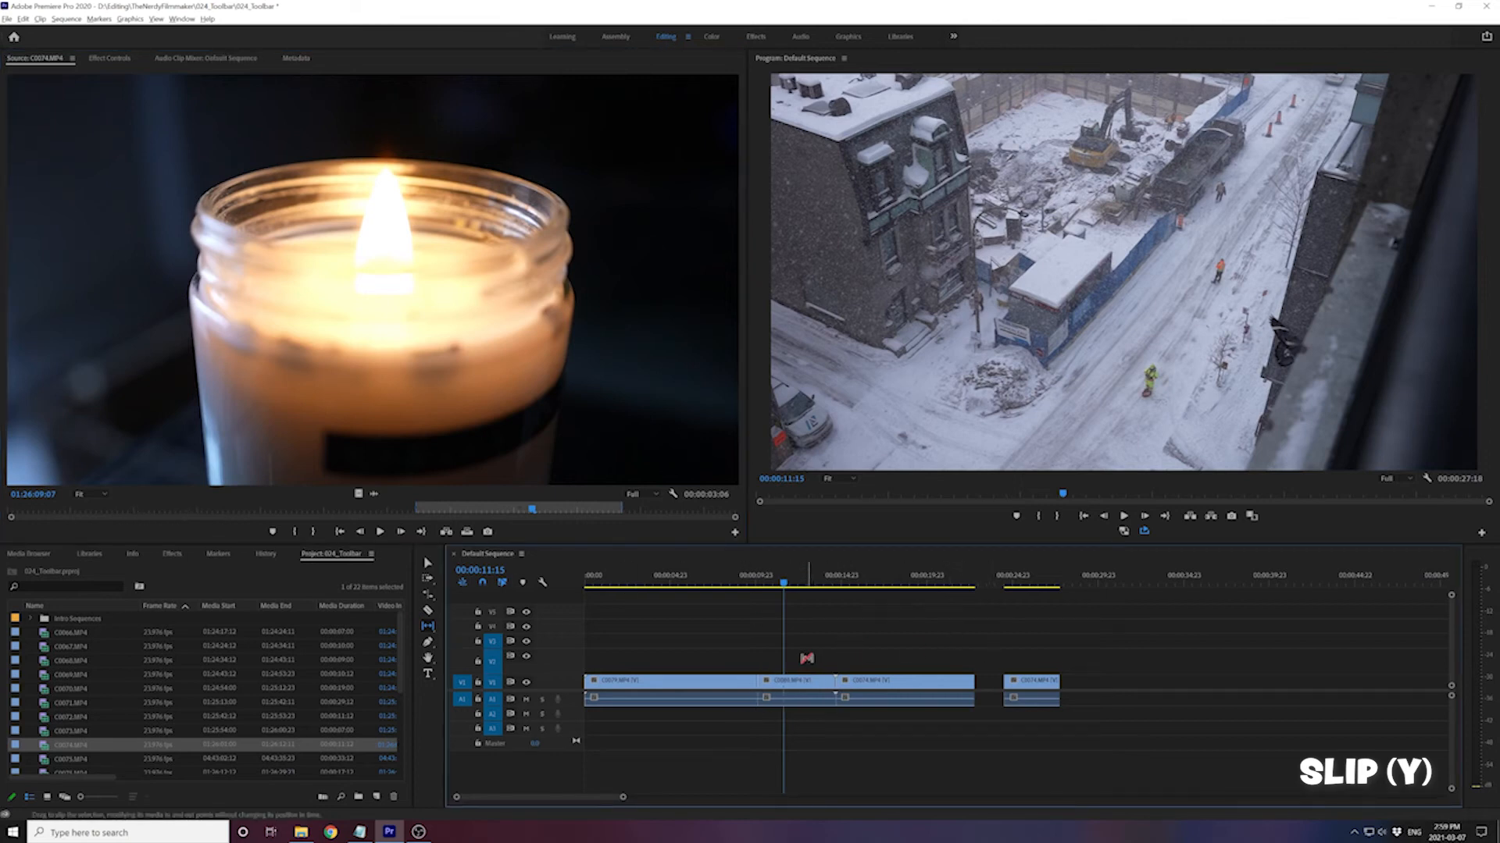
Undo the Source range marks, the added candle clip and the slip, and play the second clip in the sequence
key(ctrl+z)
key(ctrl+z)
key(ctrl+z)
key(ctrl+z)
key(ctrl+z)
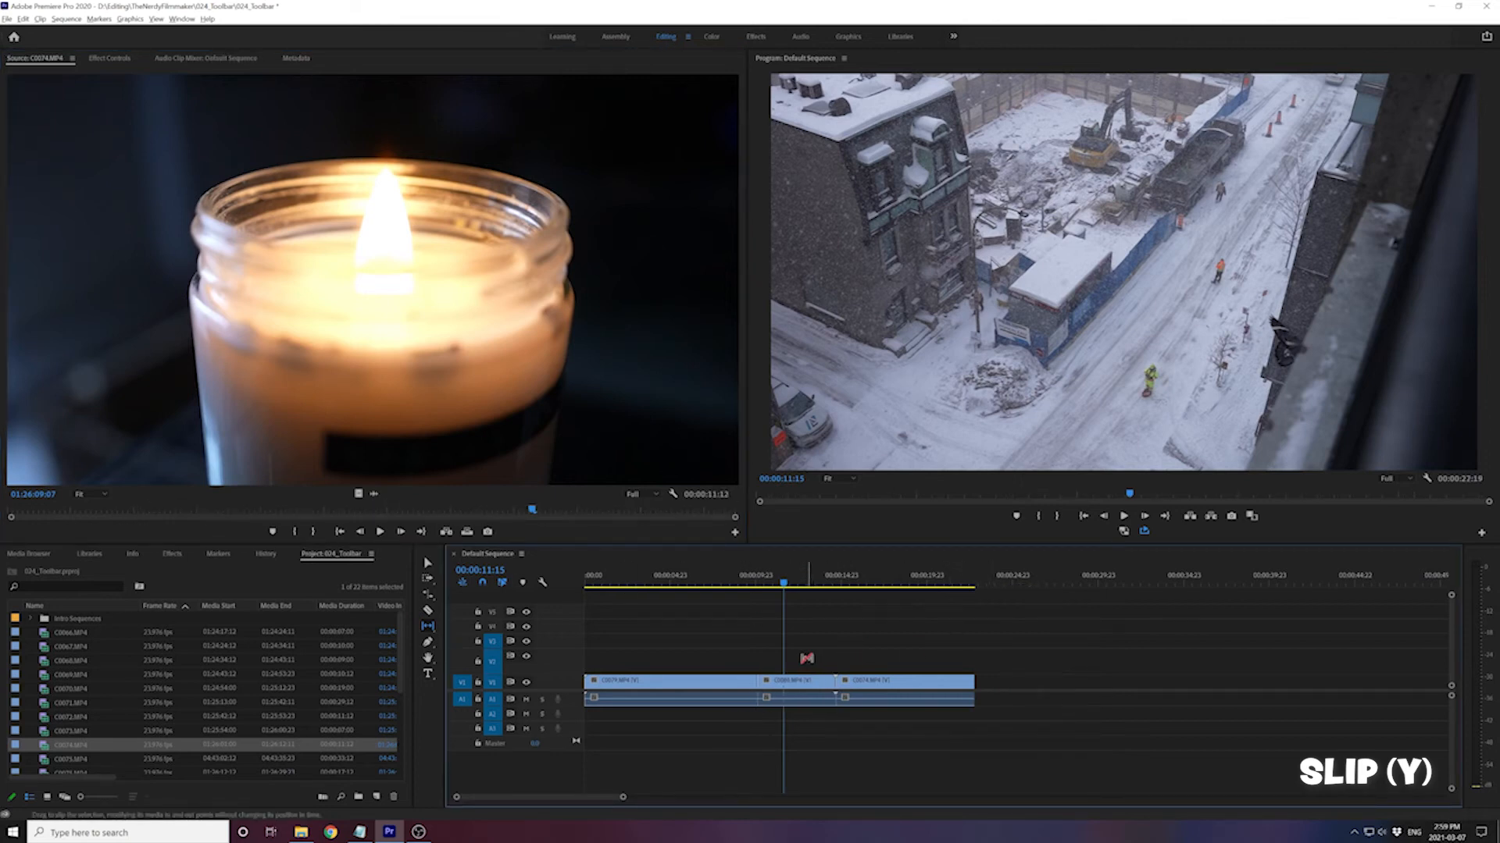
key(ctrl+z)
key(space)
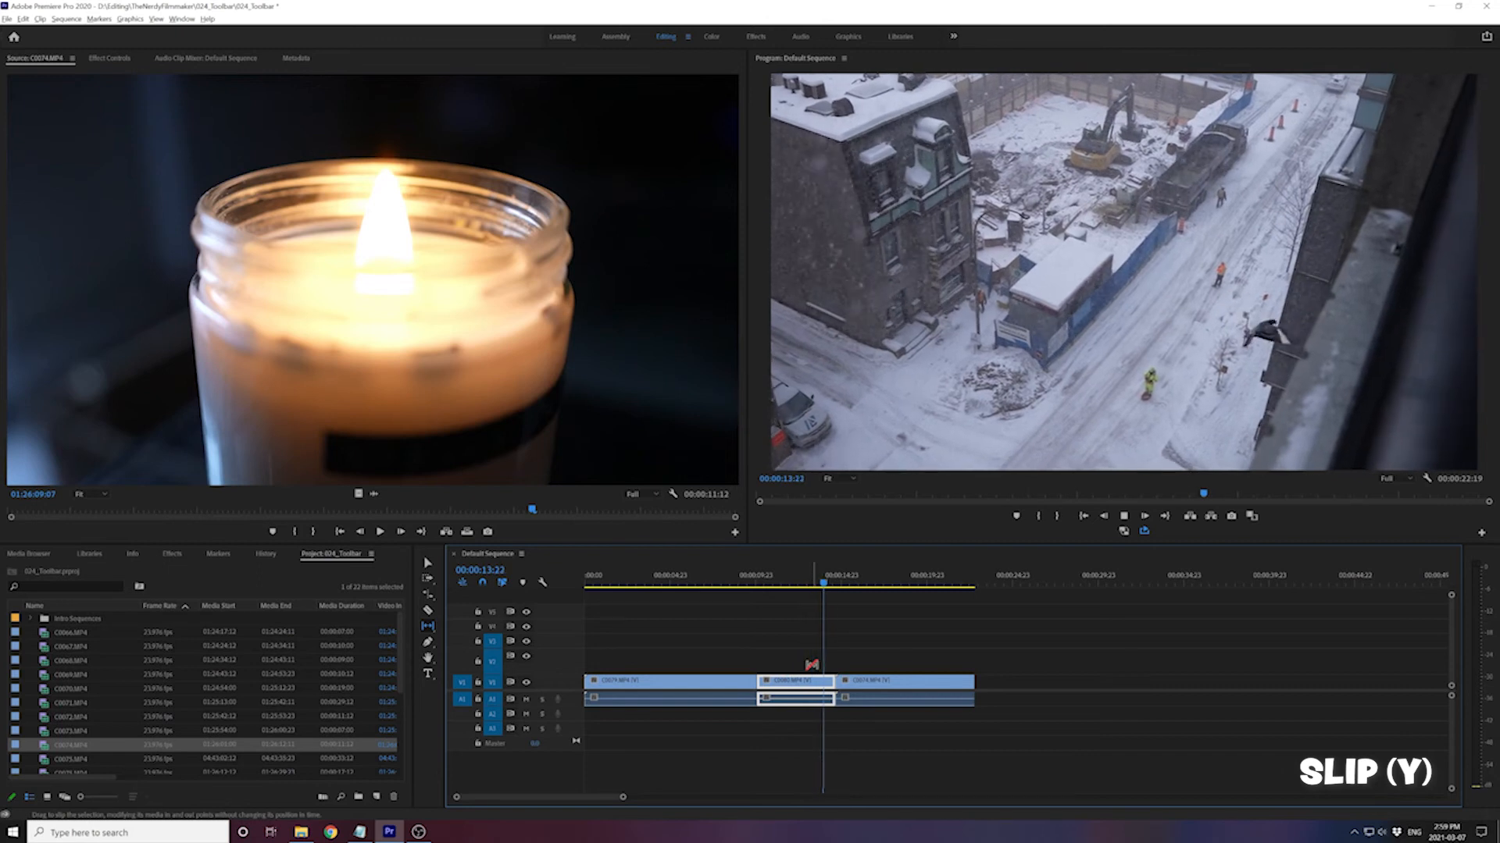
Slip the second clip's content to a later part of its footage and play the sequence from just before that clip
click(809, 578)
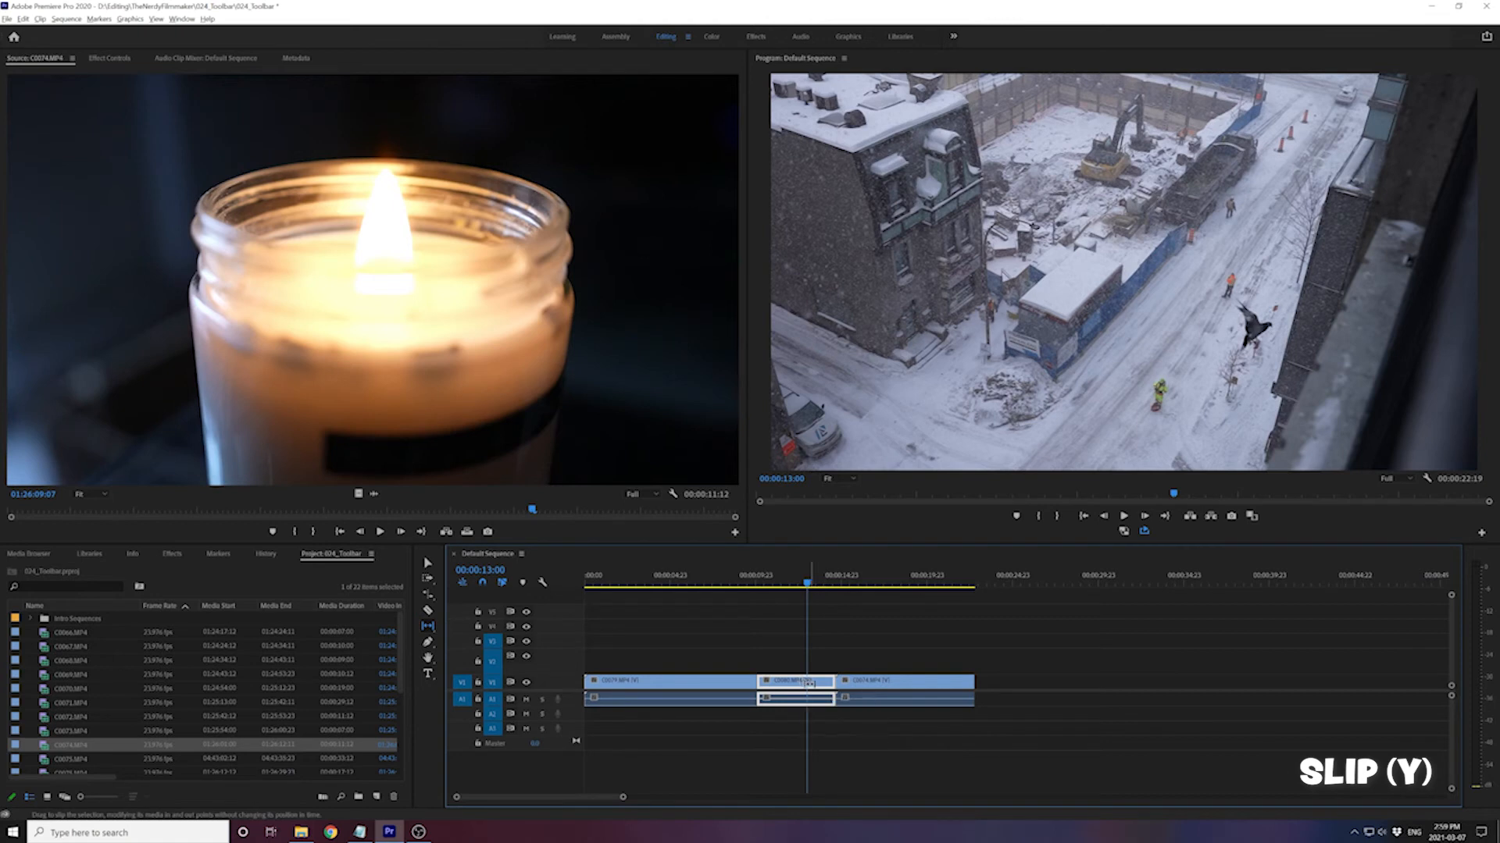
drag(809, 684, 769, 680)
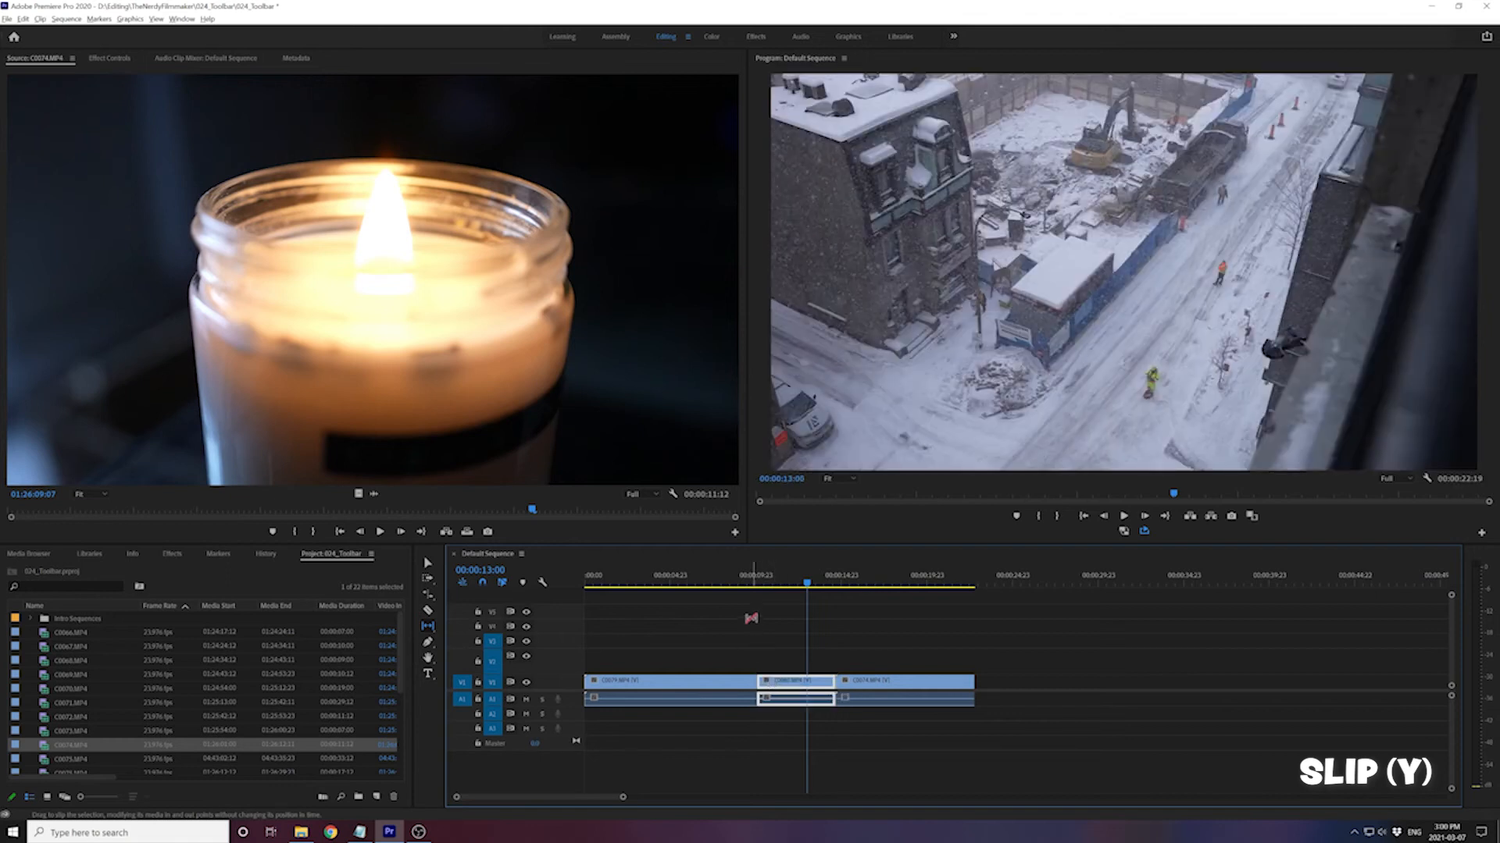
click(754, 578)
key(space)
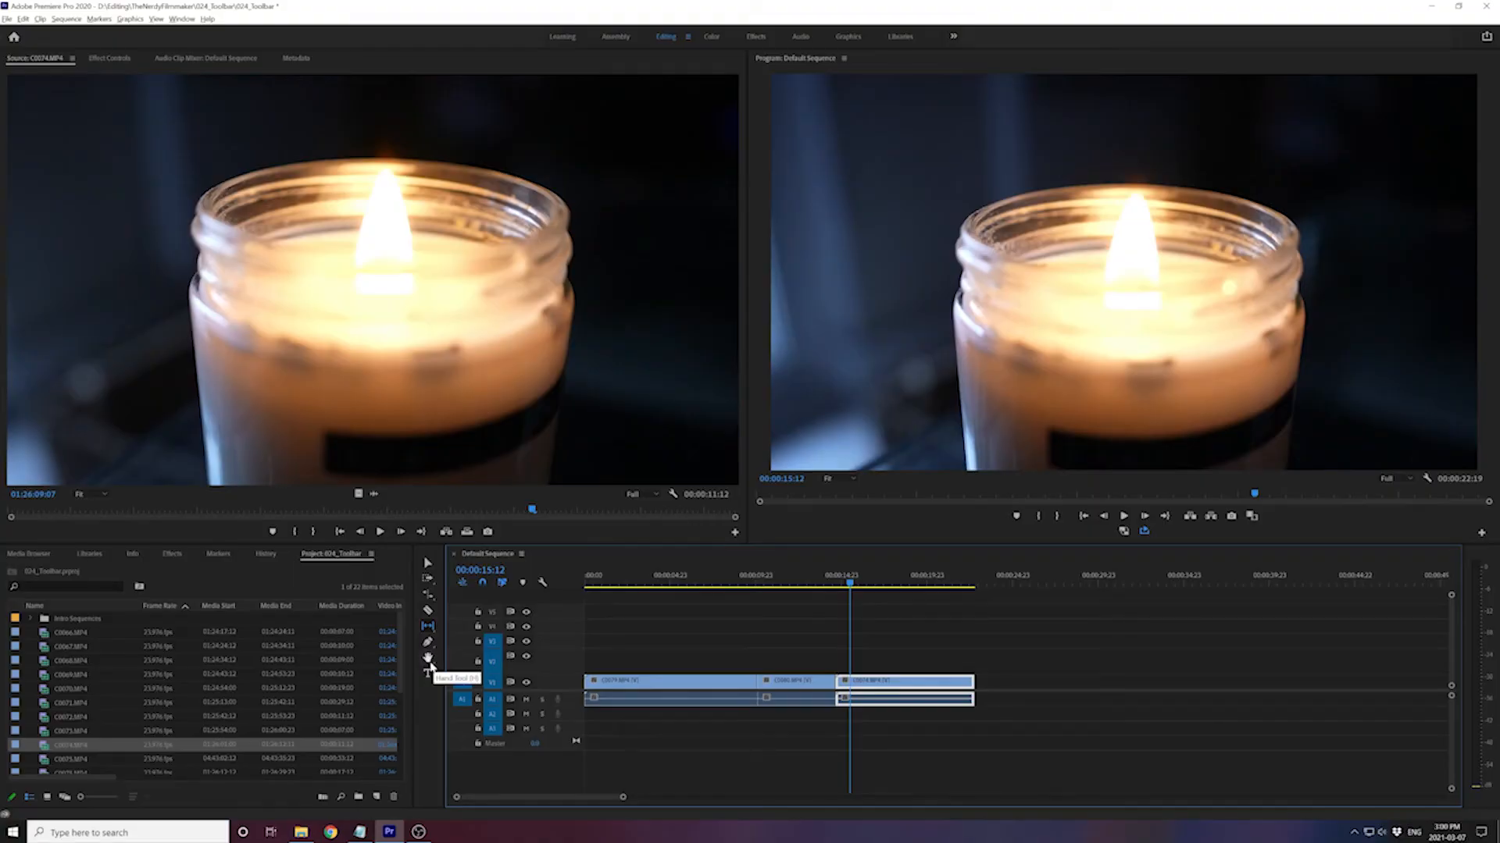
Try a curved Pen tool path beside the candle in the Program monitor, undo it, and view the Rectangle and Ellipse tool options
click(429, 644)
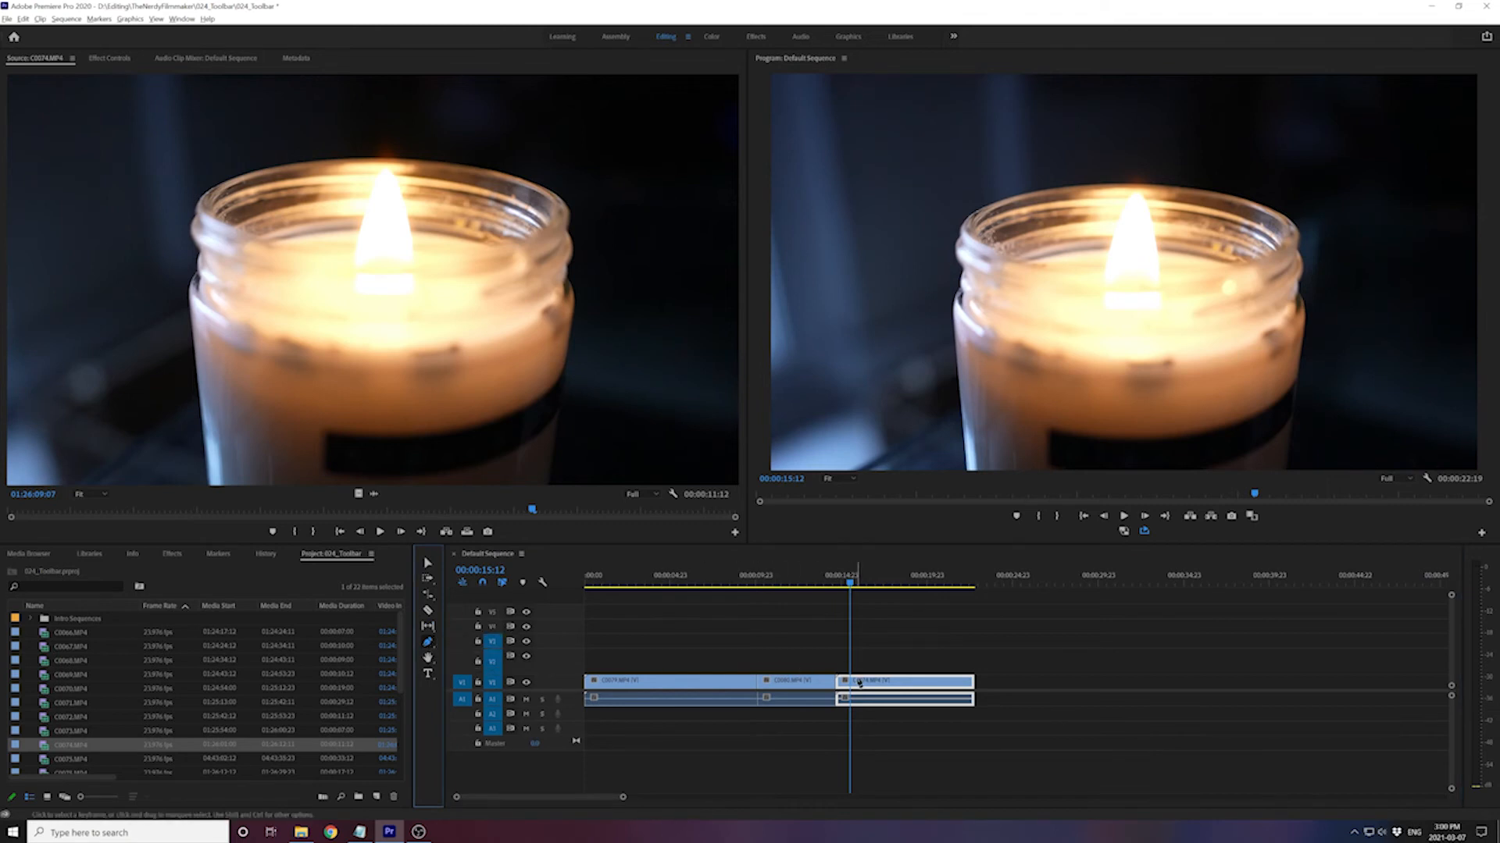
drag(930, 349, 988, 400)
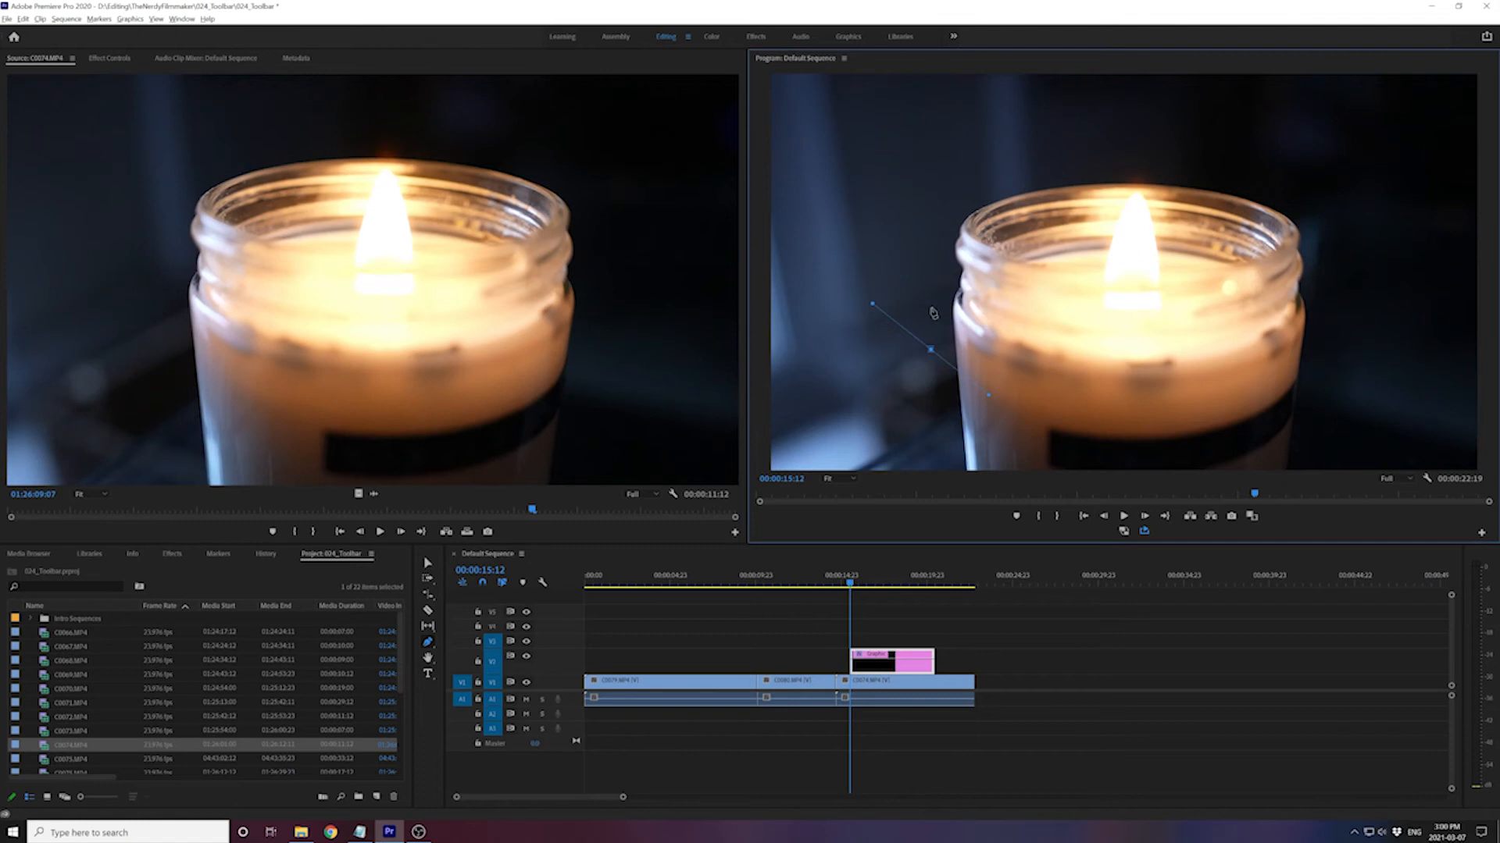
key(ctrl+z)
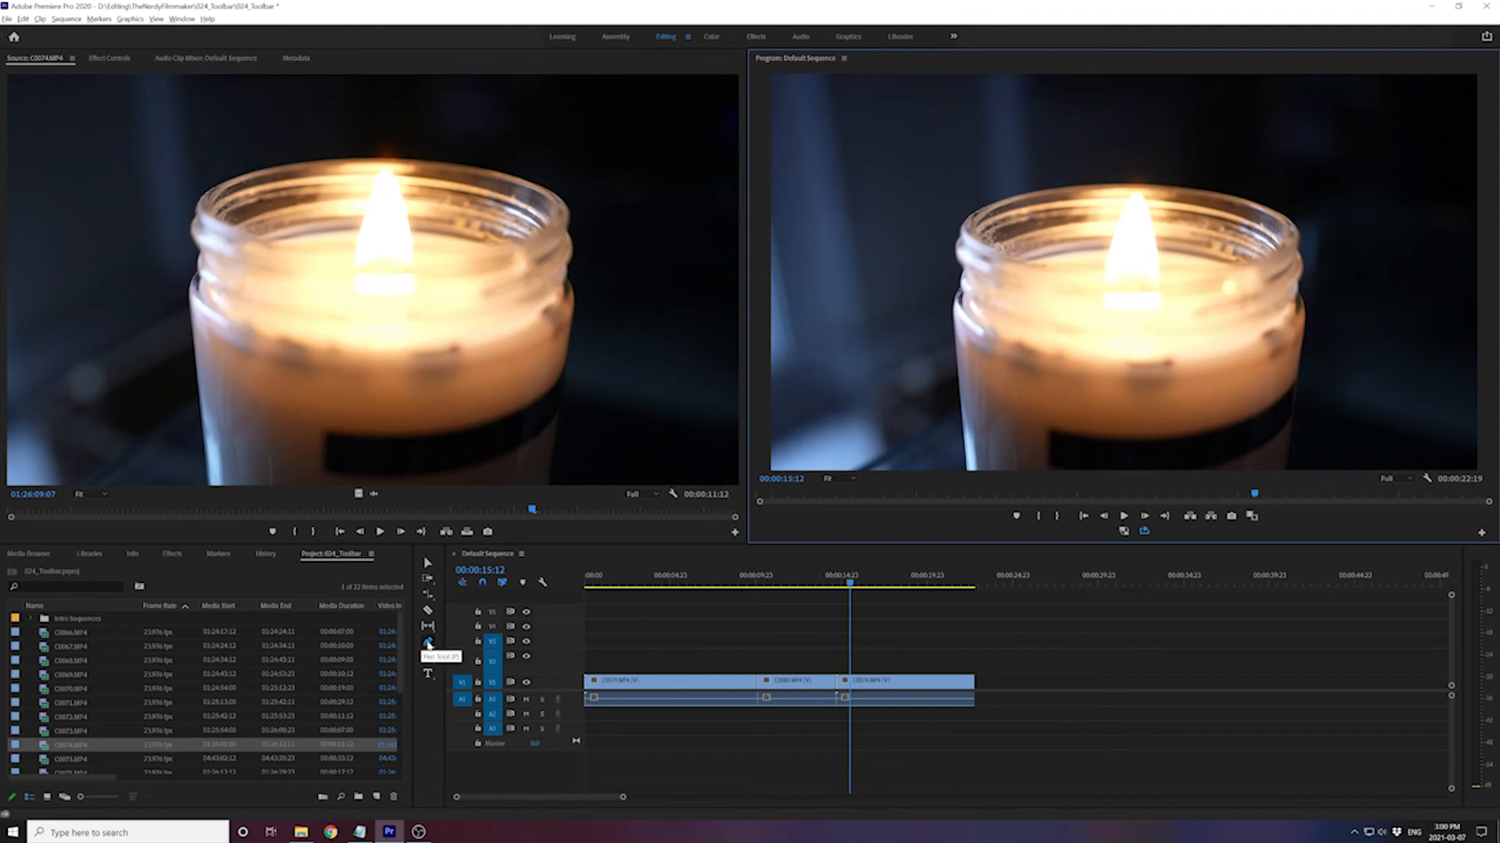
click(428, 644)
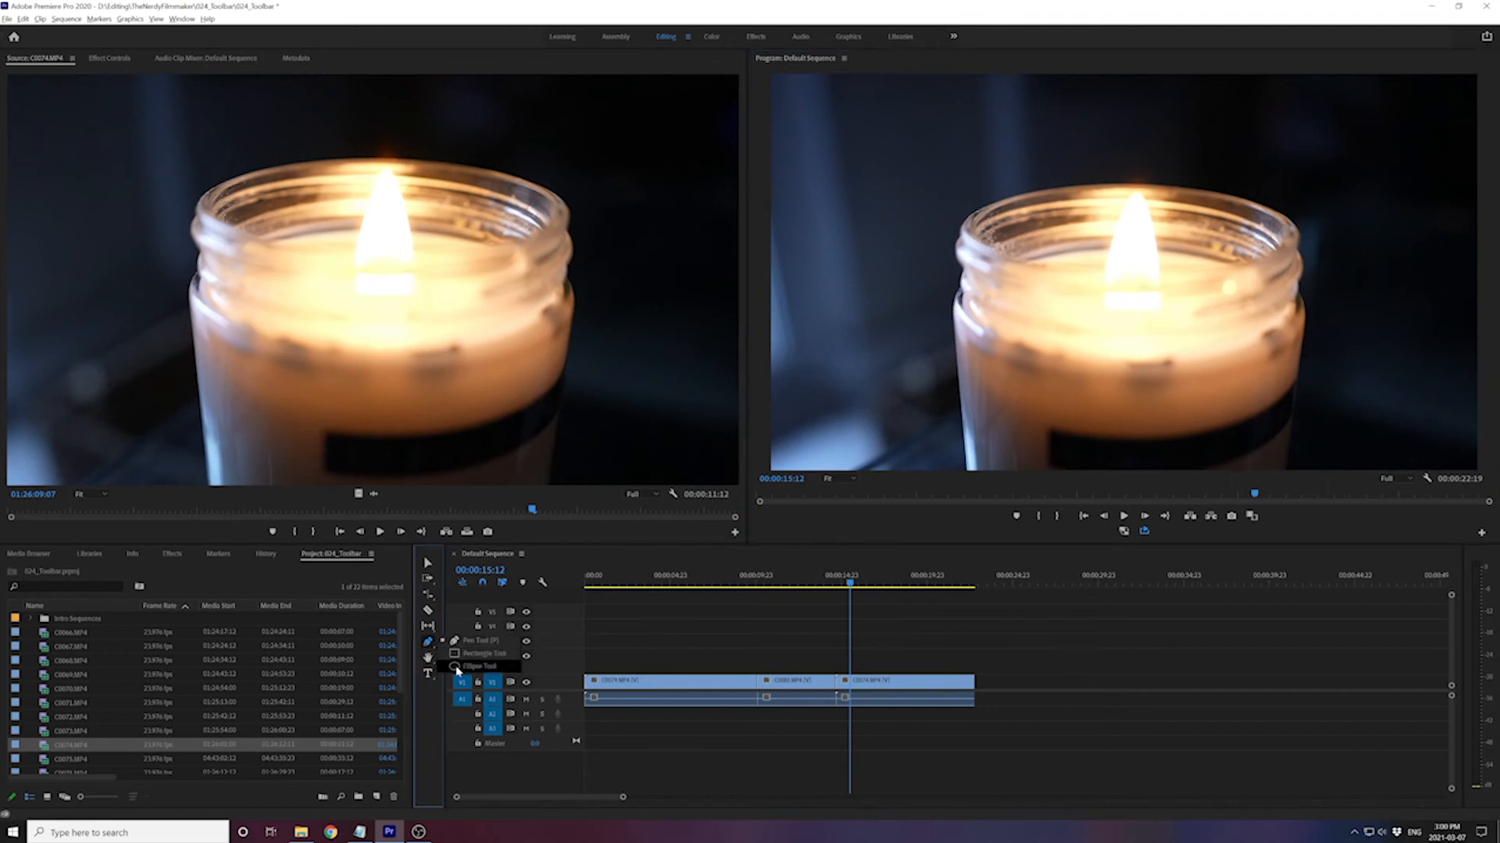
click(427, 719)
Pan along the timeline with the Hand tool, zooming in to allow horizontal movement across the clips
click(429, 658)
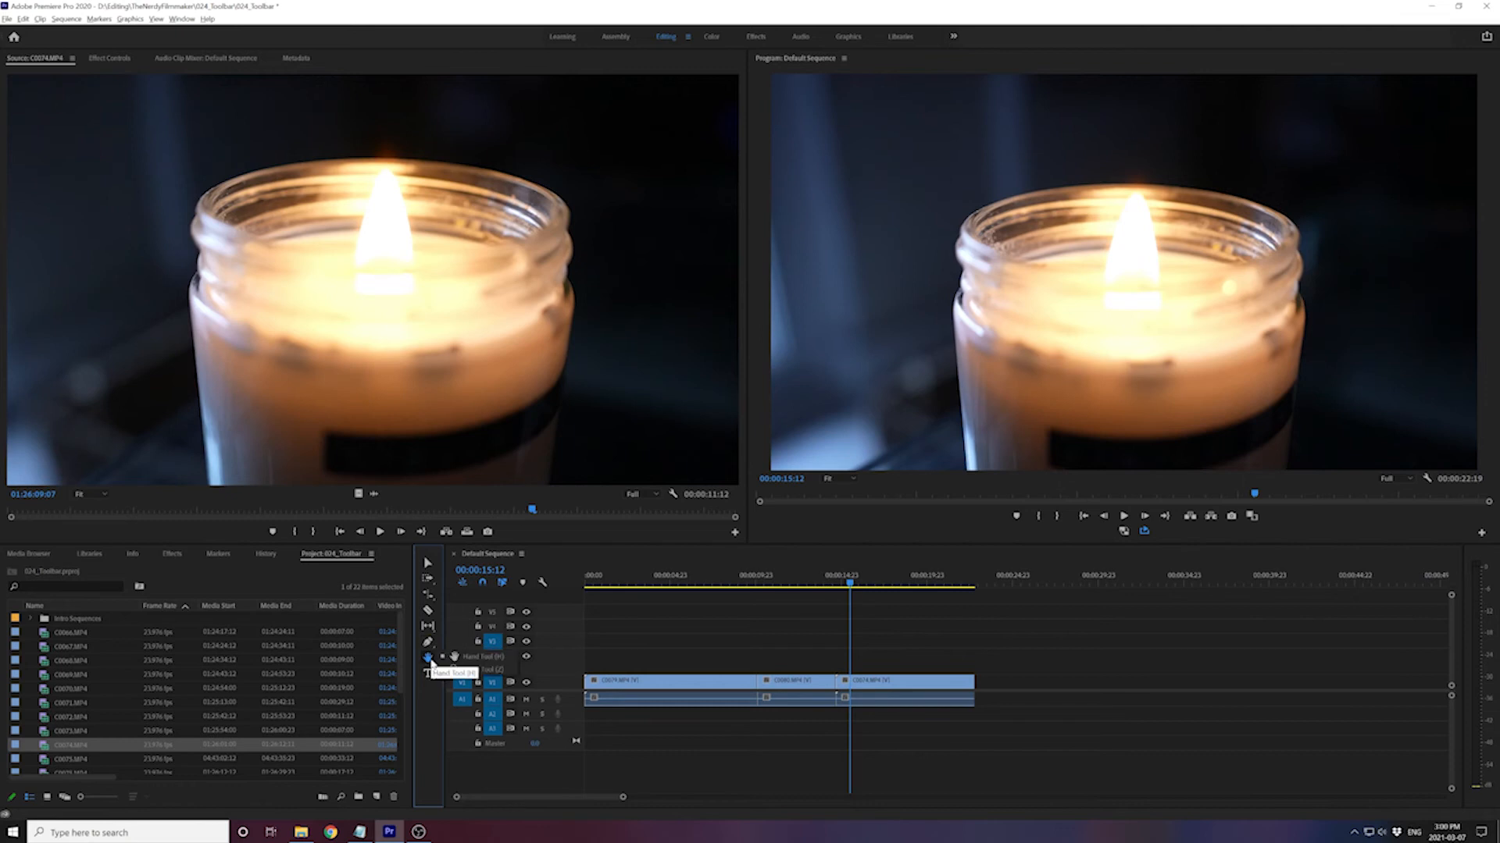
drag(783, 657, 850, 646)
key(=)
key(=)
key(=)
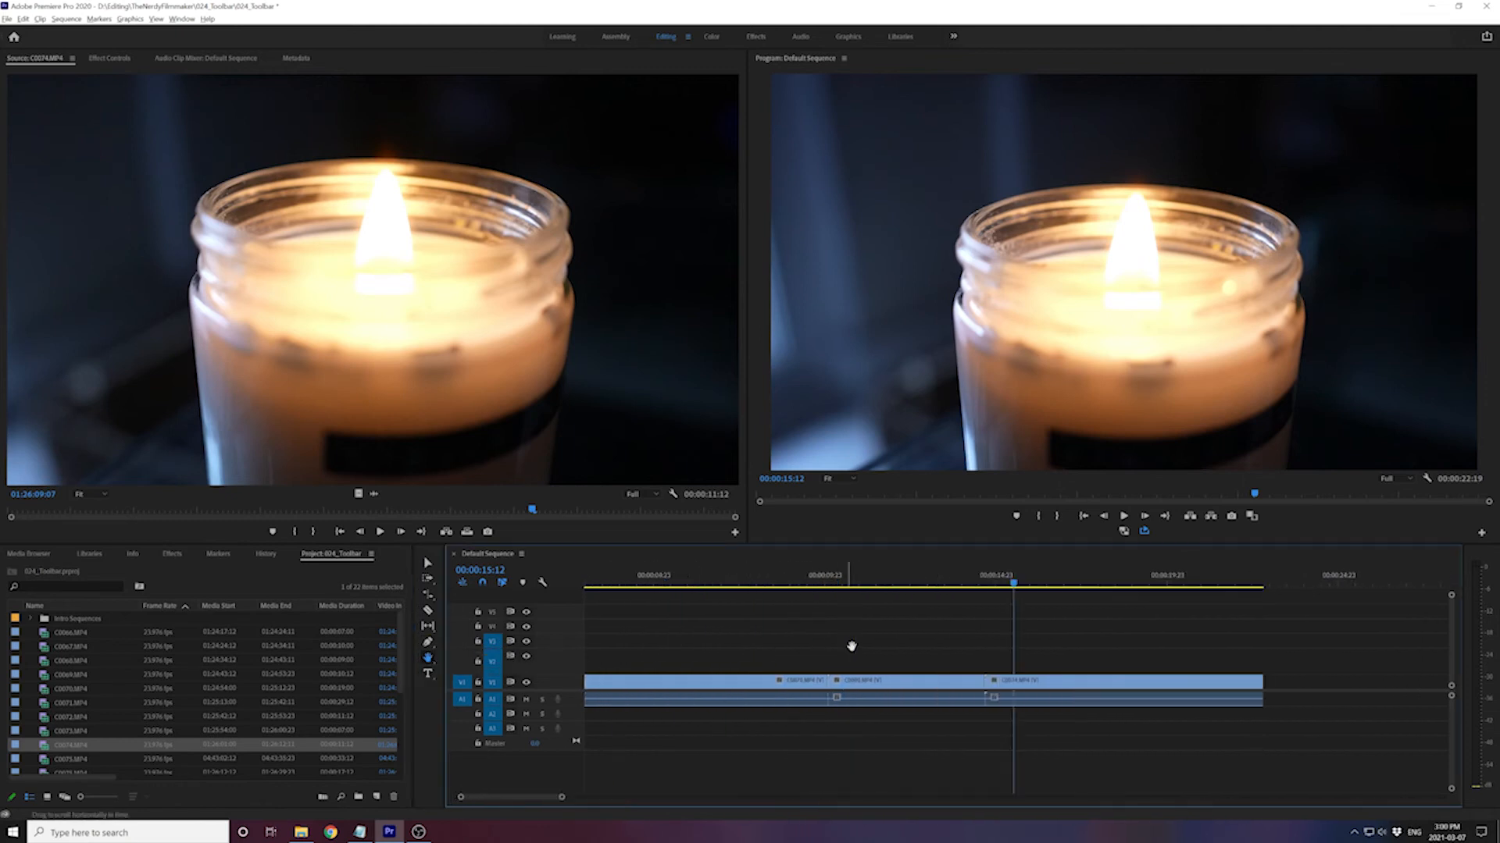
drag(751, 635, 551, 653)
Magnify the Program monitor to 150%, pan the candle image with the Hand tool, and restore the magnification to Fit
click(1142, 355)
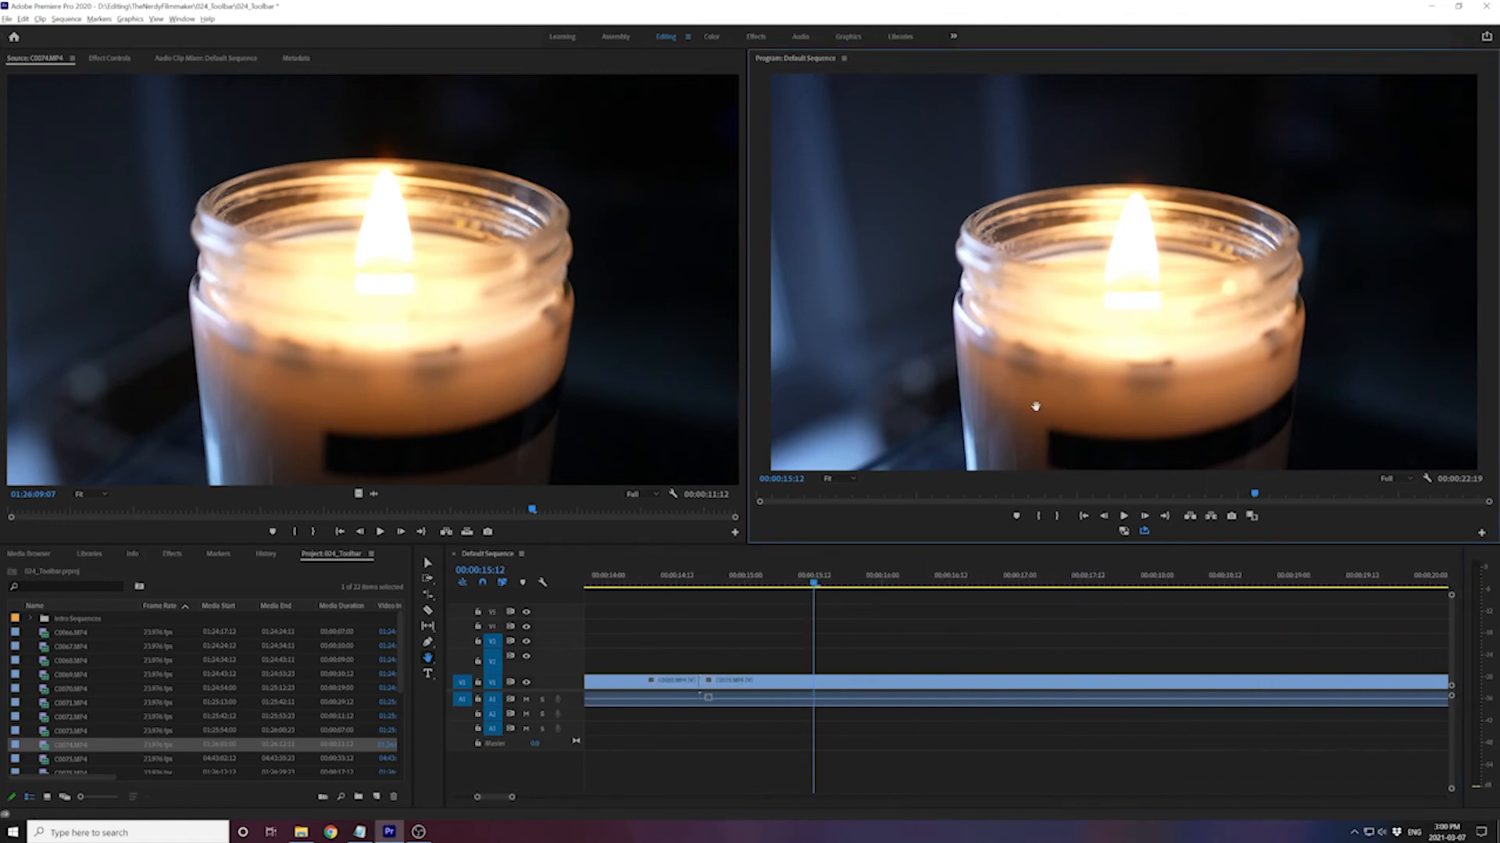
click(837, 480)
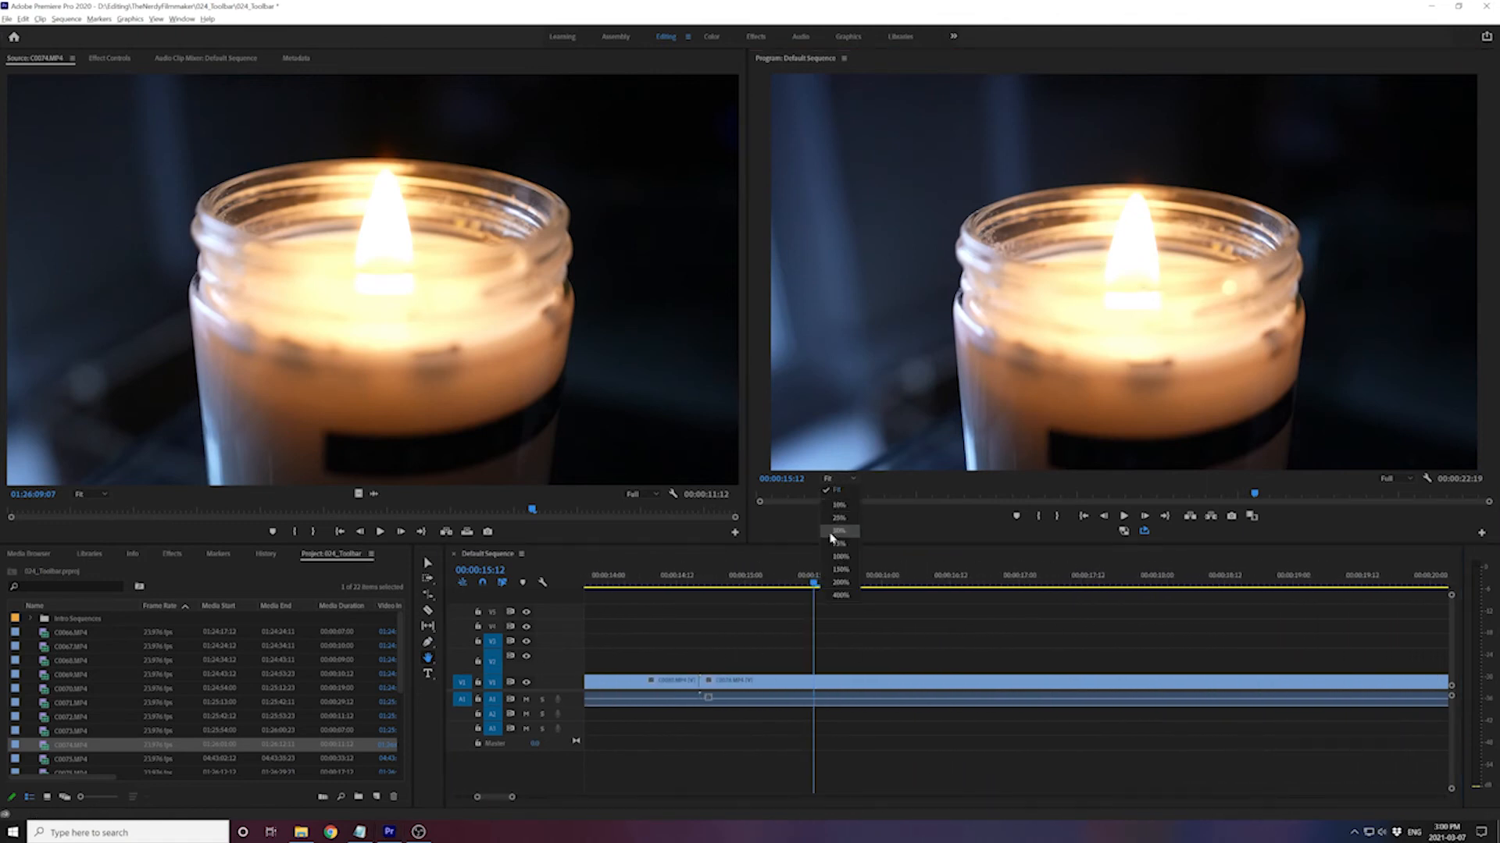
click(840, 575)
drag(1089, 235, 1153, 255)
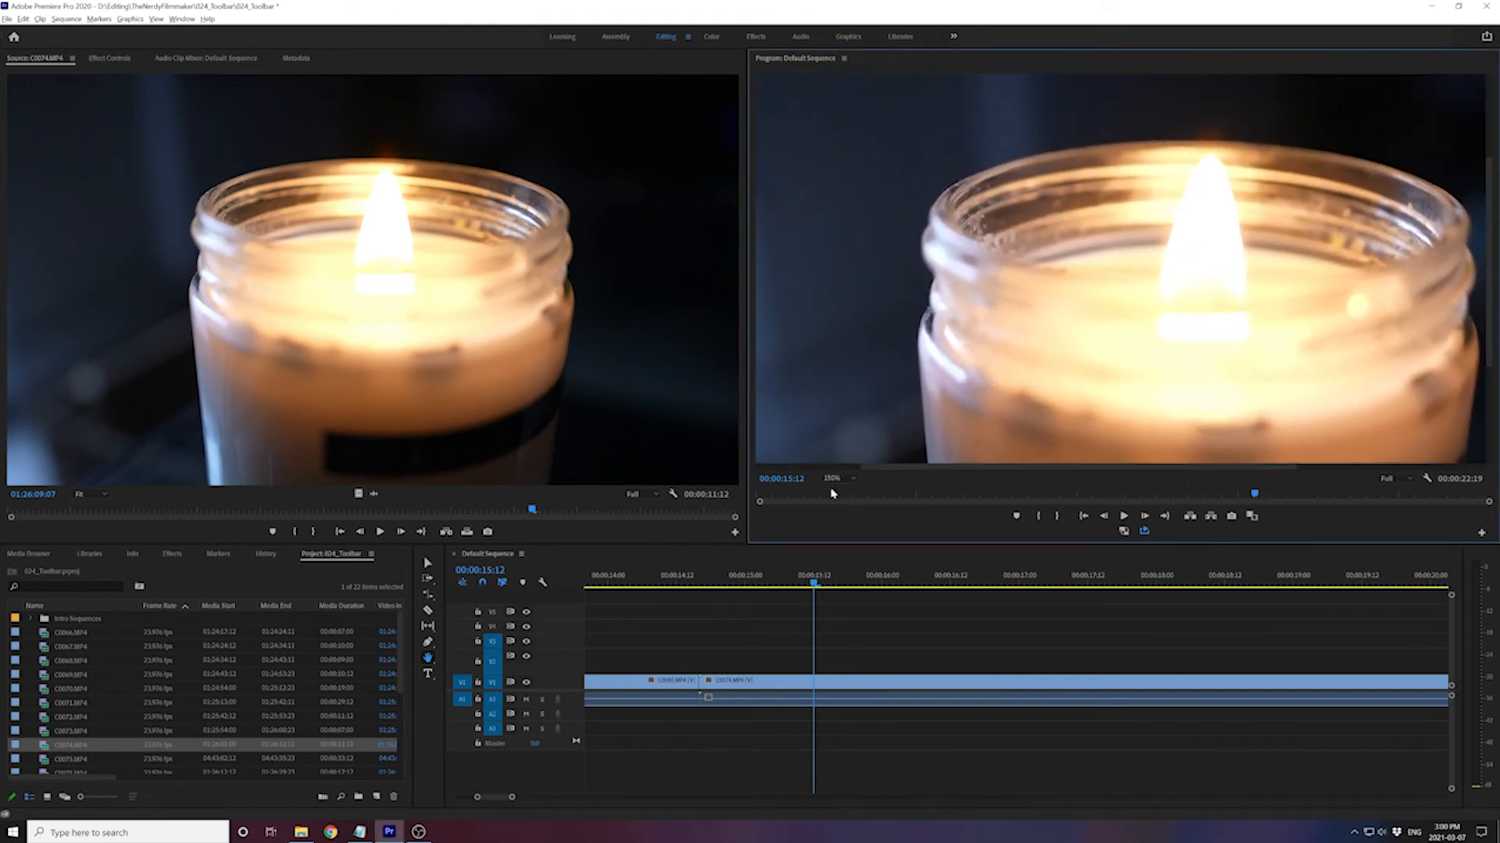
click(834, 480)
click(836, 492)
Use the Zoom tool to zoom in and out on the timeline, ending zoomed out with all three clips in view
click(428, 660)
click(461, 673)
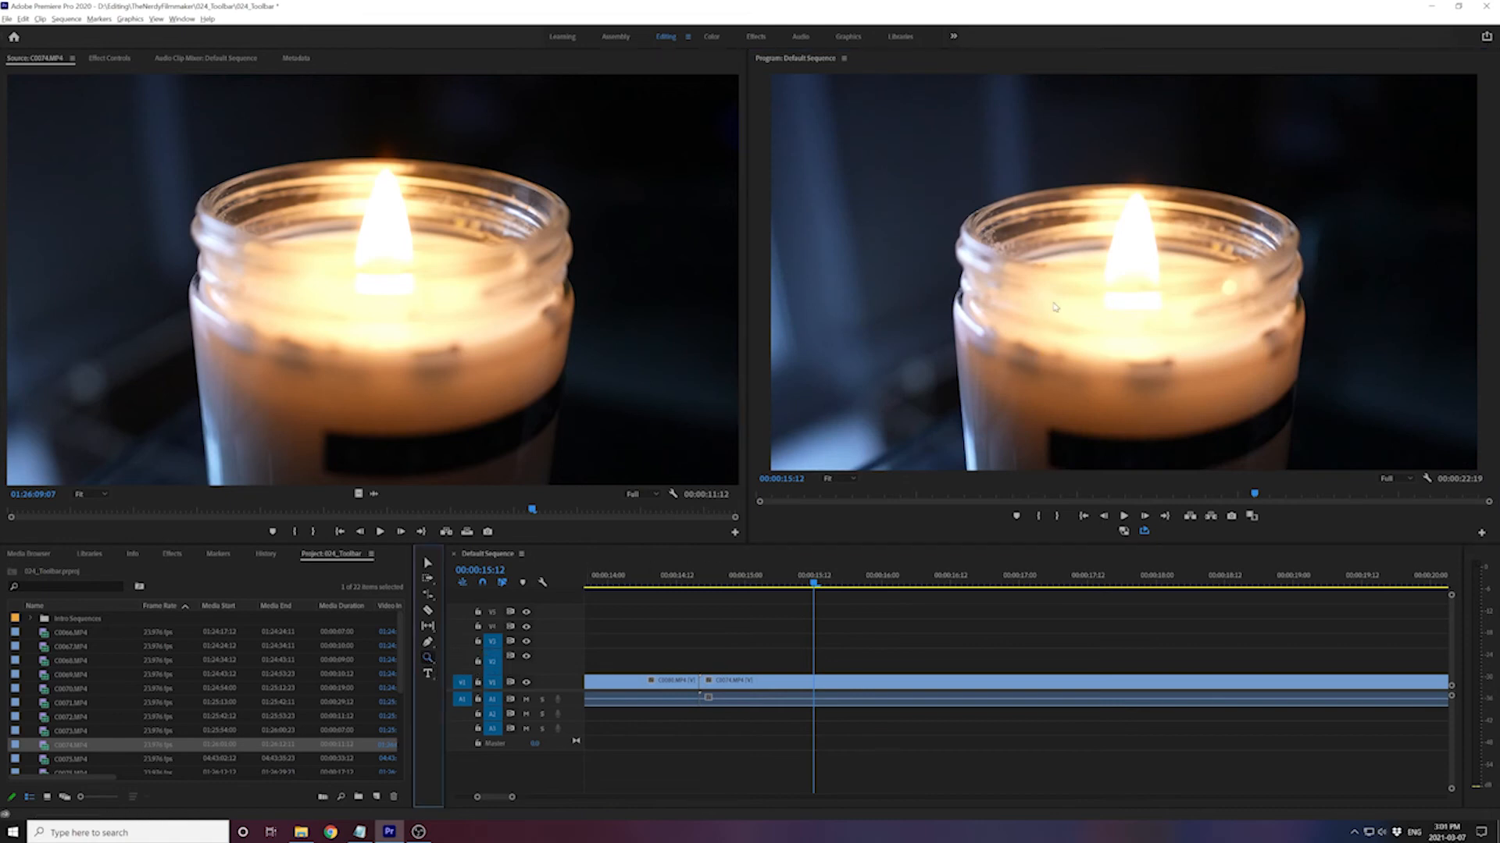
click(900, 637)
alt+click(900, 637)
alt+click(875, 640)
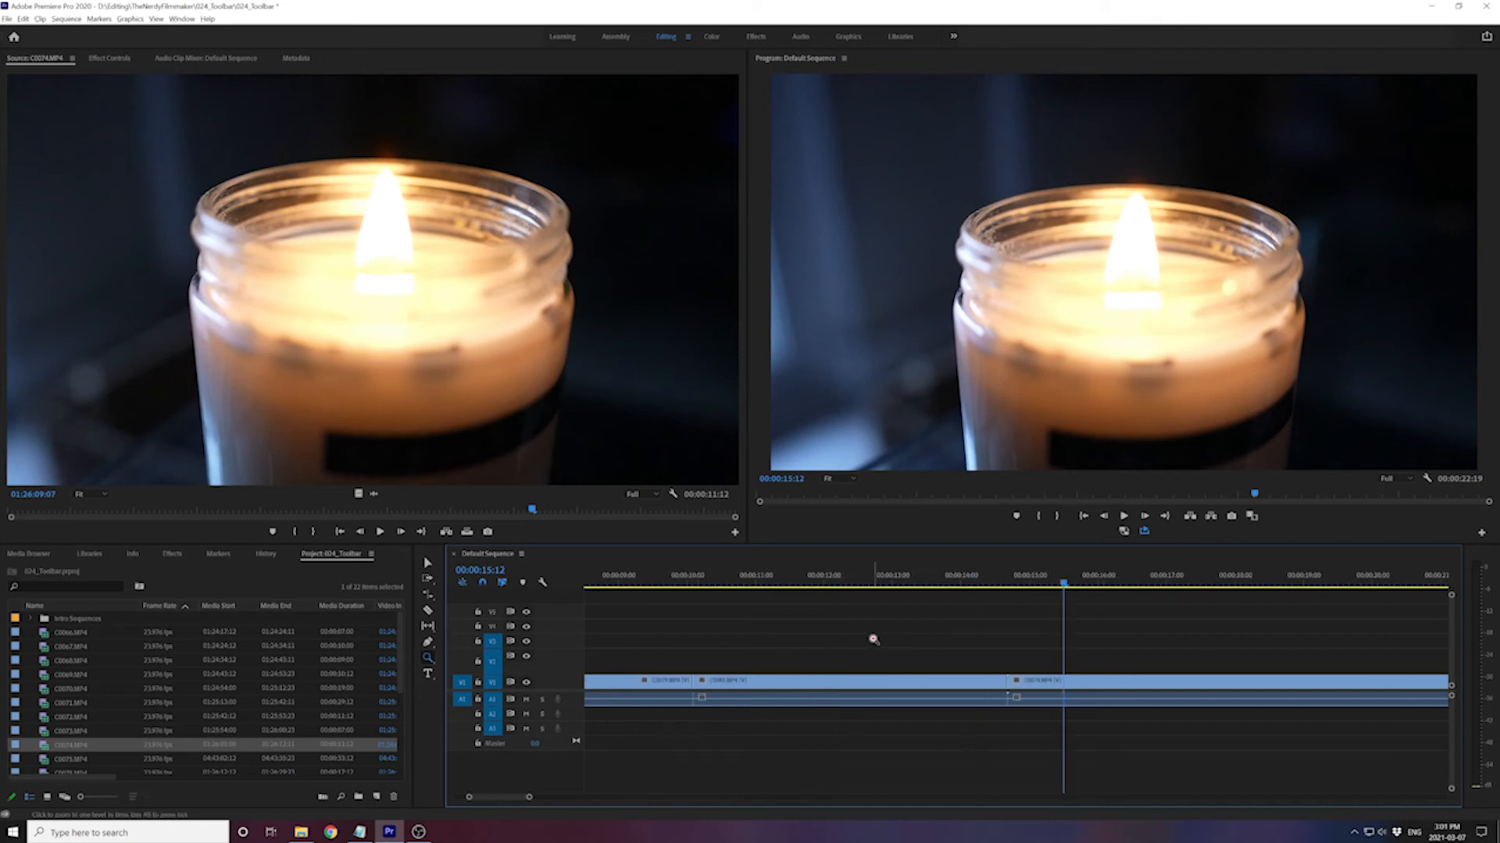
alt+click(874, 639)
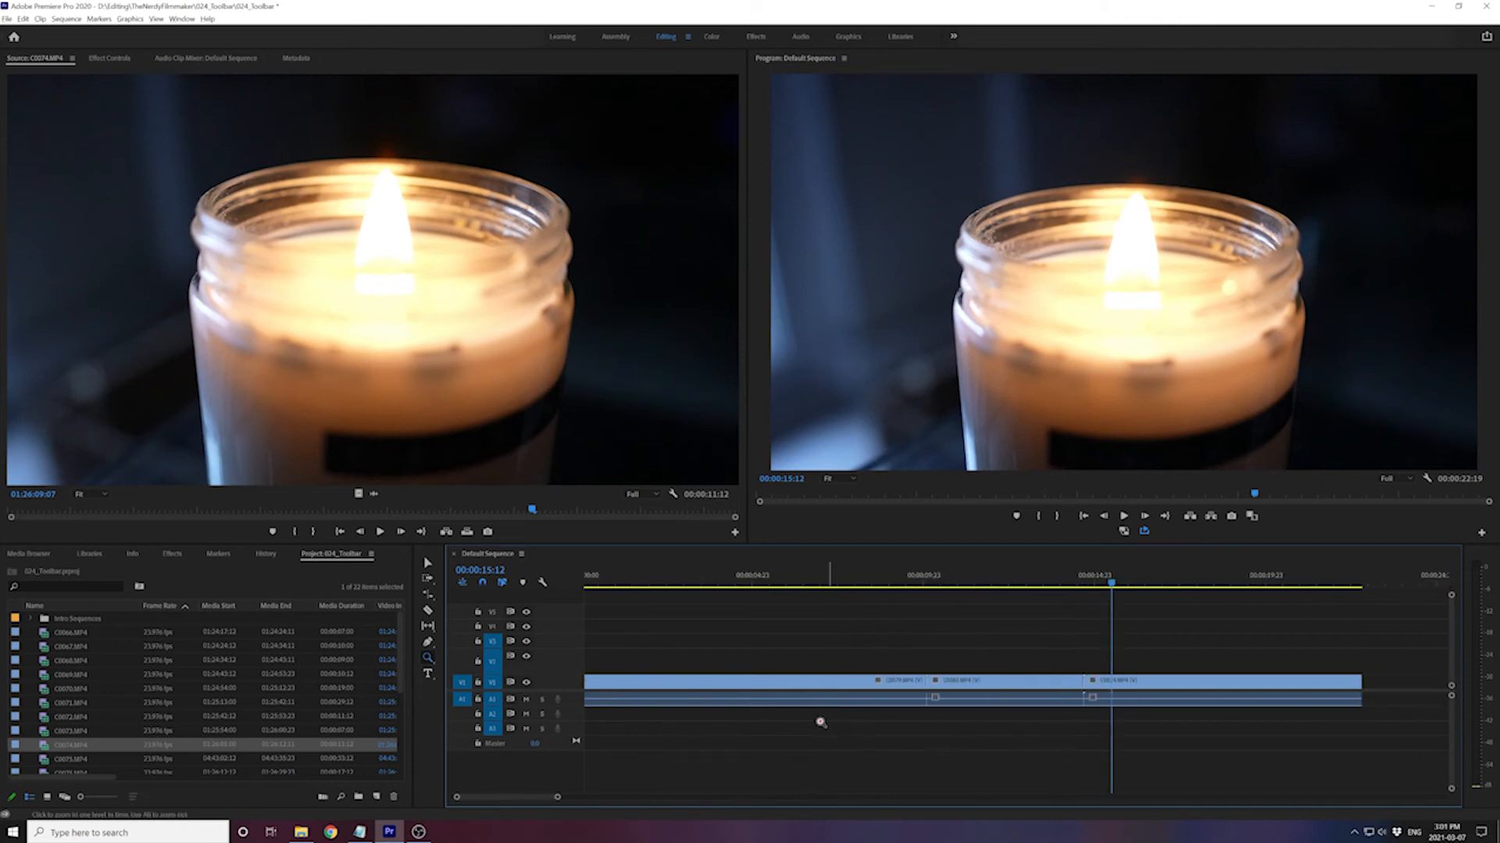
alt+click(953, 715)
alt+click(956, 716)
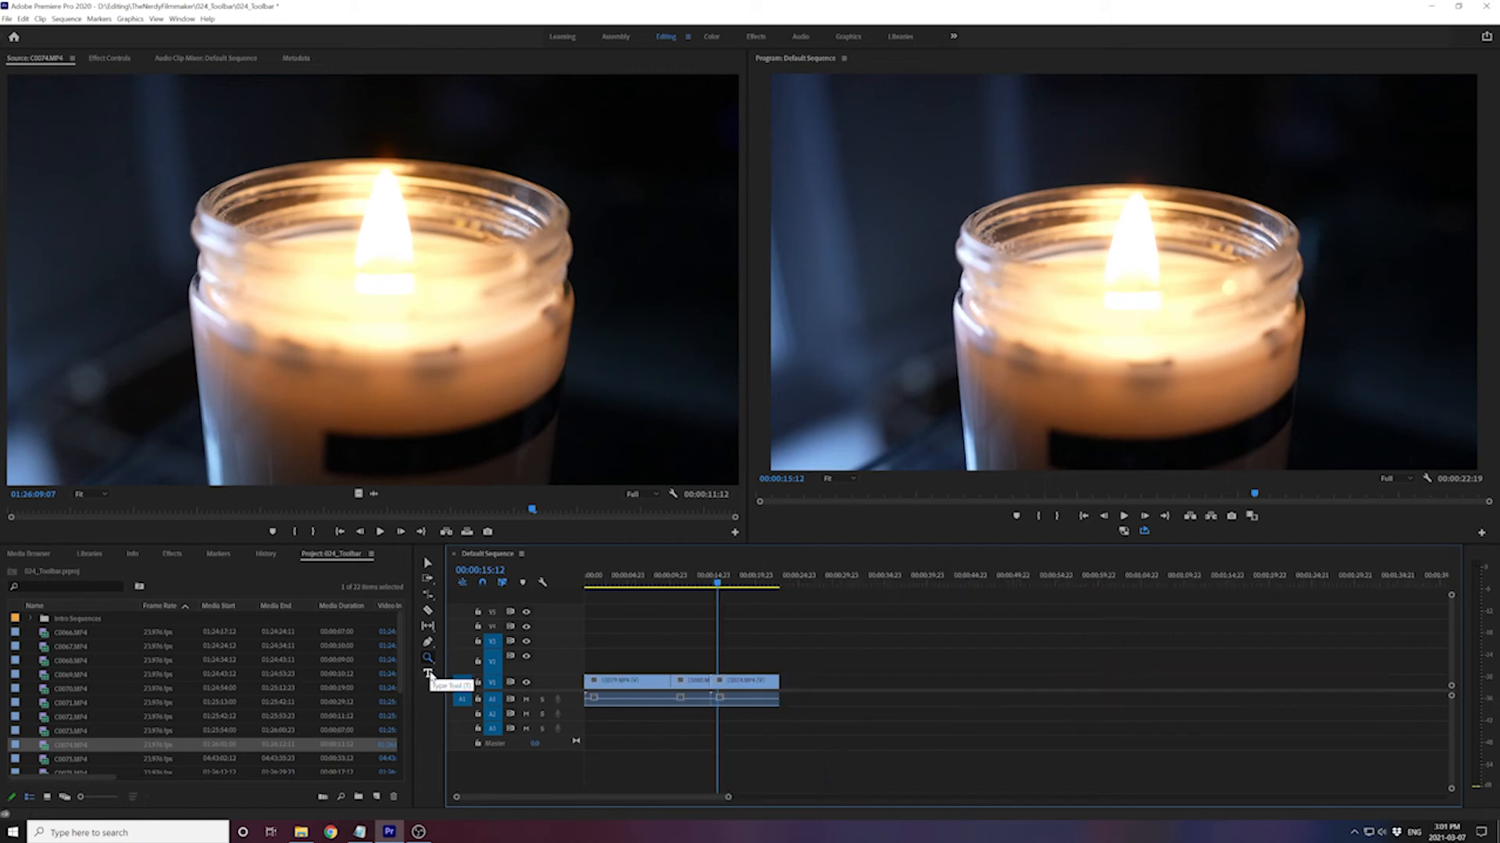
Bring up the Type tool together with its Vertical Type Tool variant
click(430, 676)
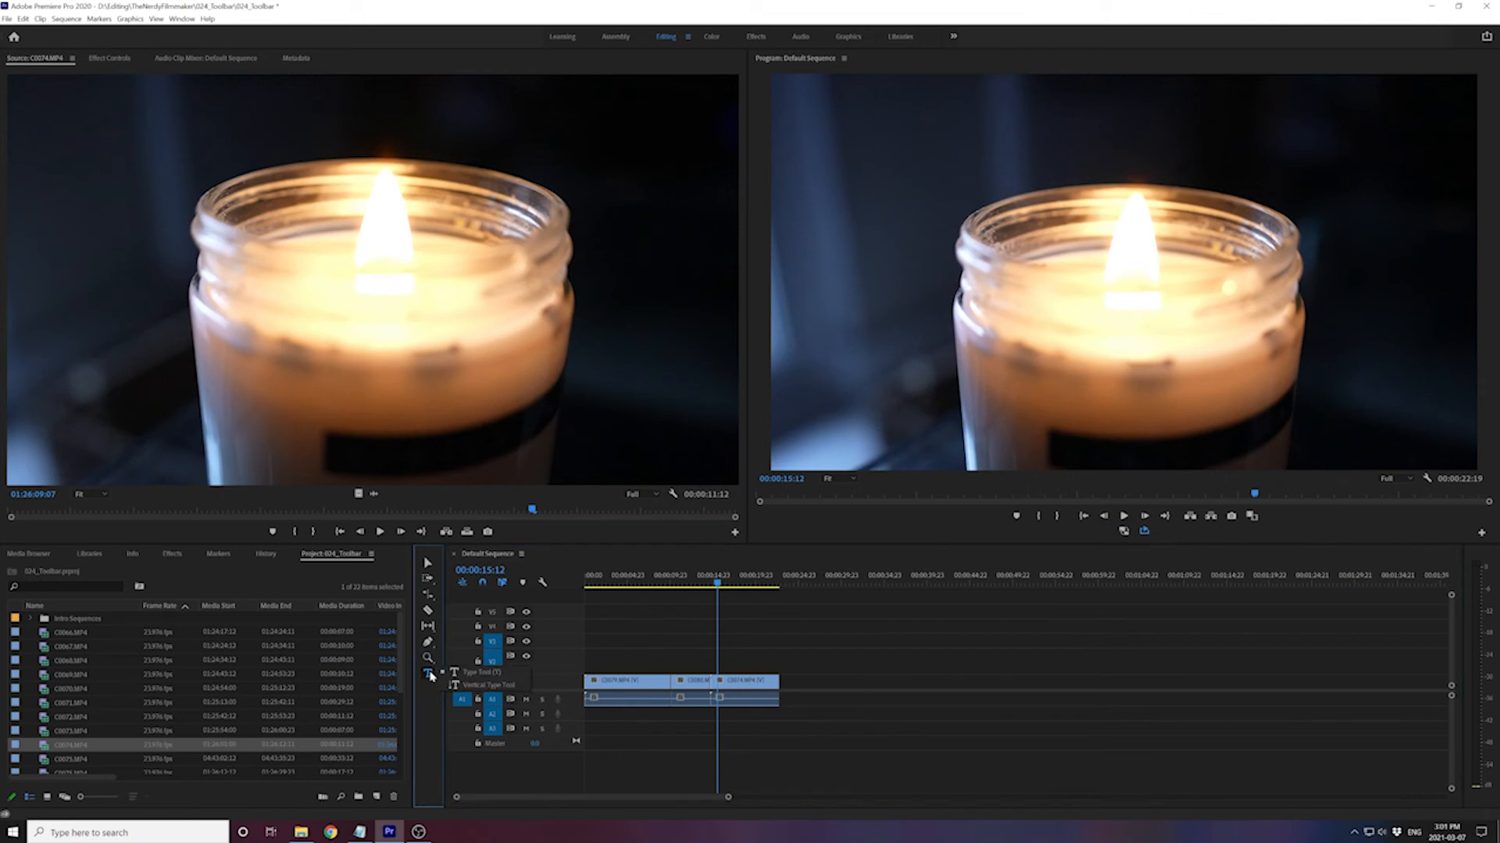